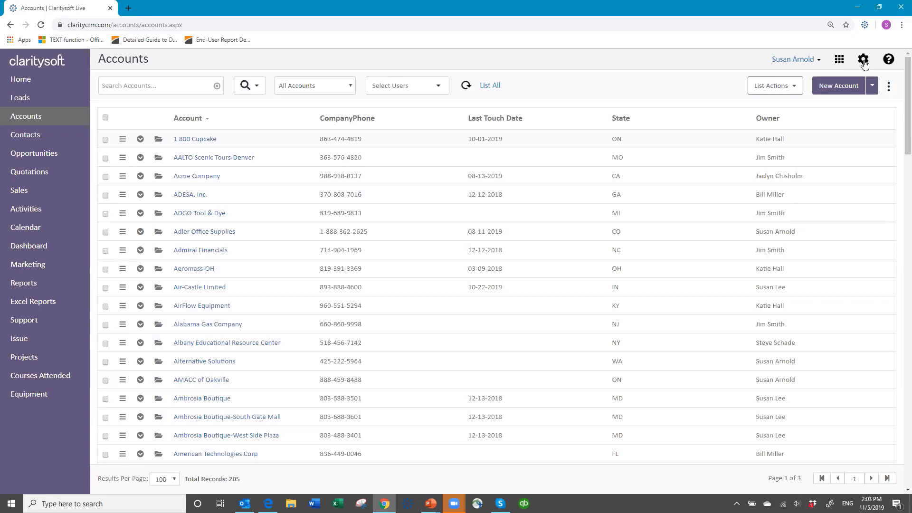
# Open the CRM Settings from the gear icon on the Accounts page
pyautogui.click(863, 62)
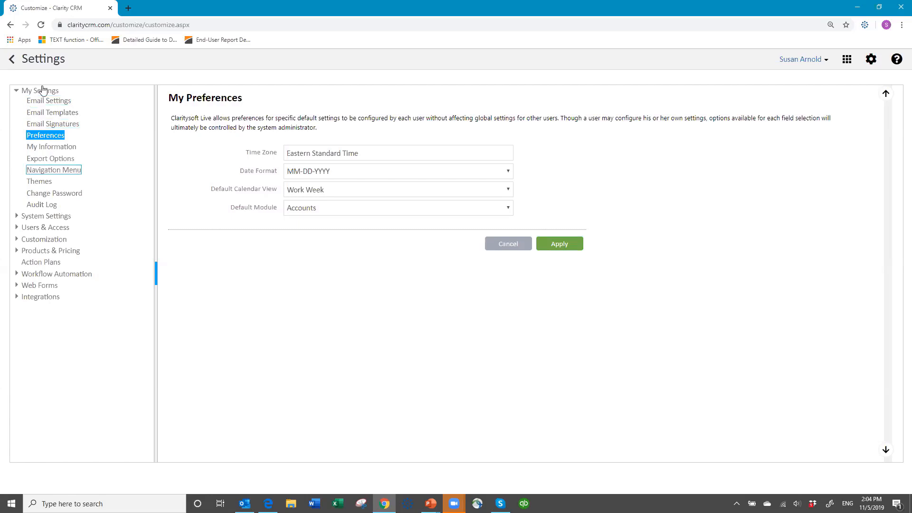
# Review the personal Email Settings, then list the three default email templates
pyautogui.click(58, 103)
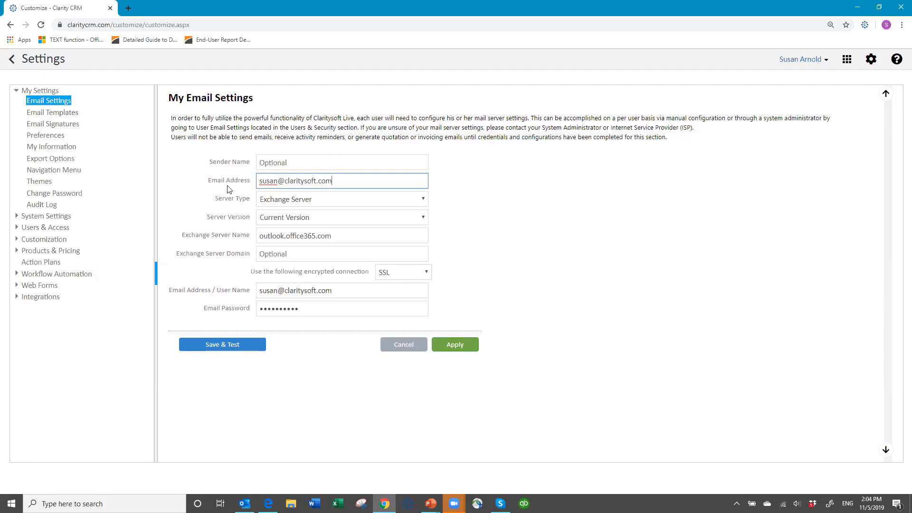
pyautogui.click(46, 115)
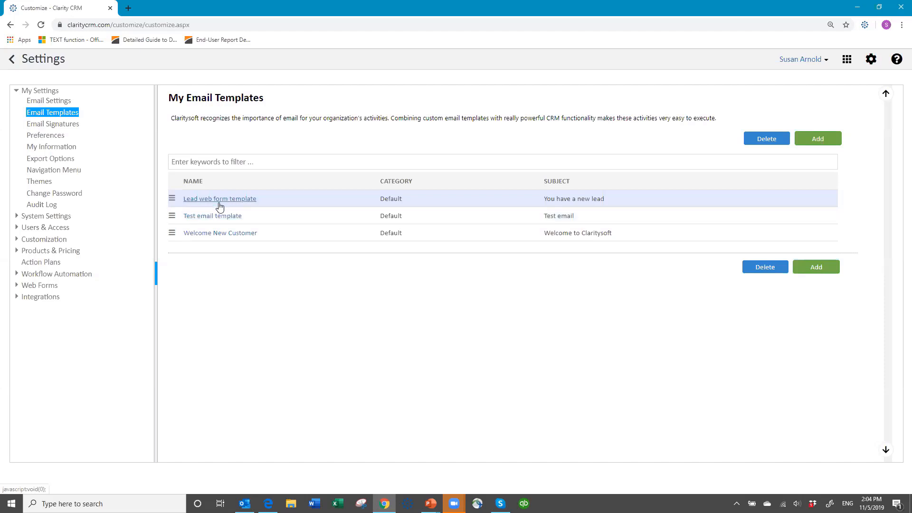
# Open and save the Lead web form template, then go to the Email Signatures list
pyautogui.click(173, 200)
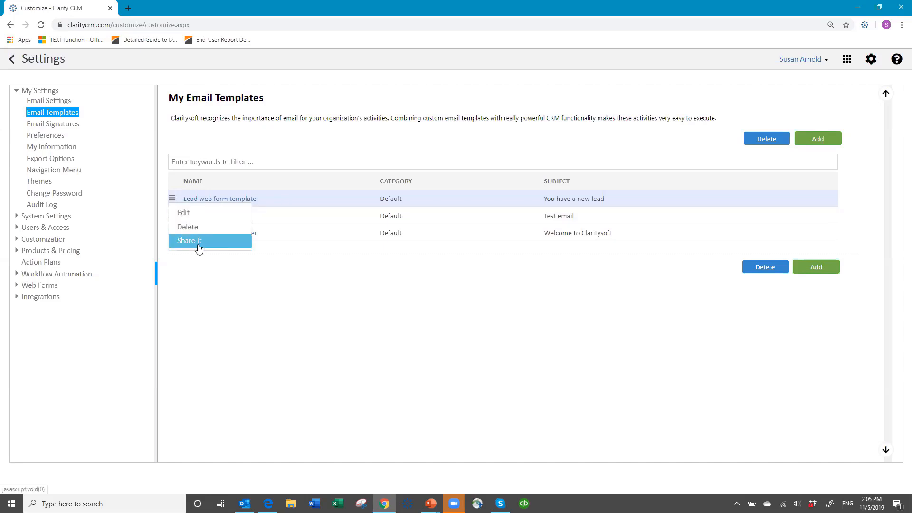
pyautogui.click(213, 199)
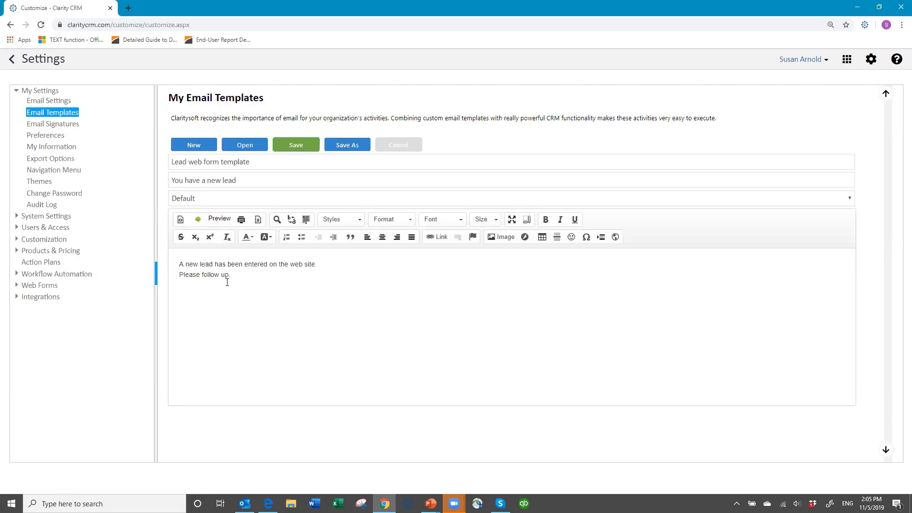
pyautogui.click(295, 145)
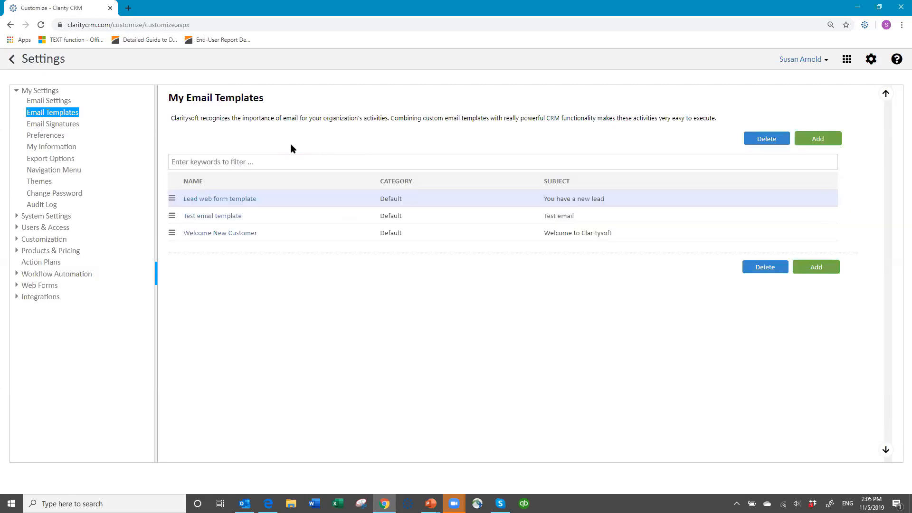
pyautogui.click(62, 124)
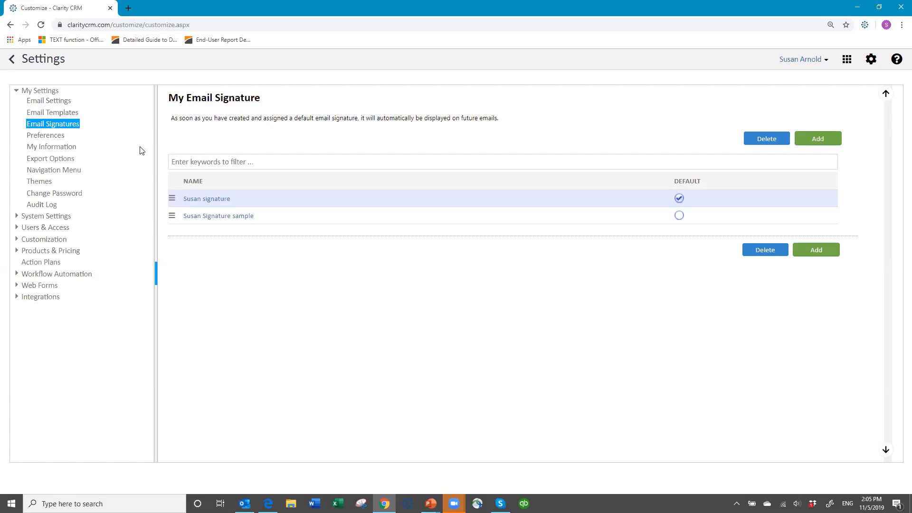
# View the default email signature in its editor, then return to My Preferences
pyautogui.click(200, 200)
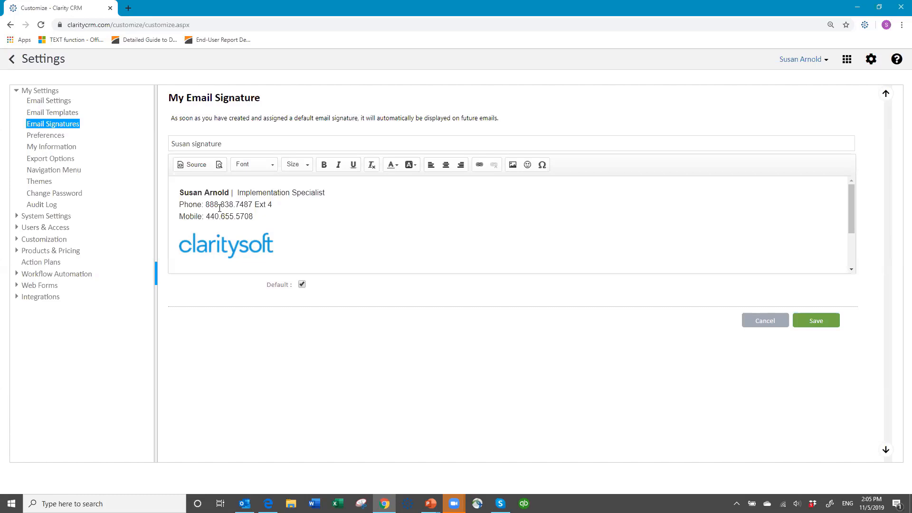
pyautogui.click(49, 137)
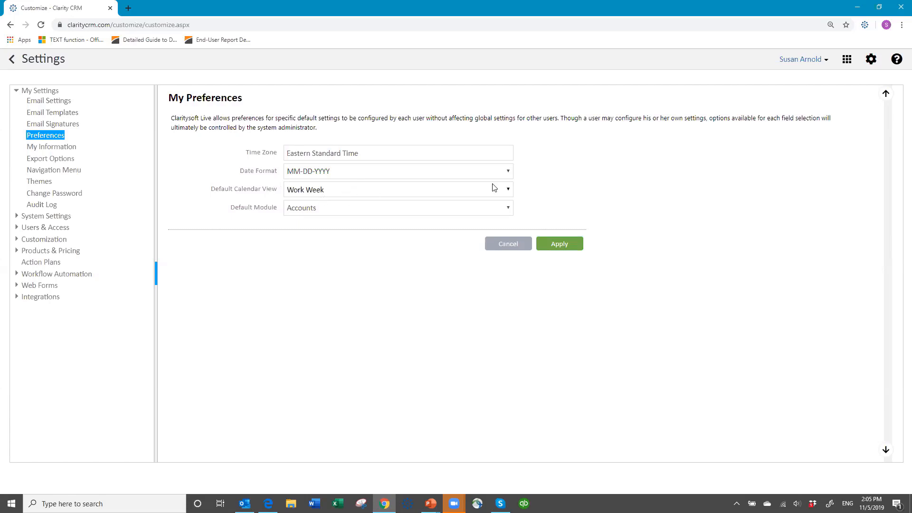
# Leave the default calendar view at Work Week and go to My Information
pyautogui.click(507, 190)
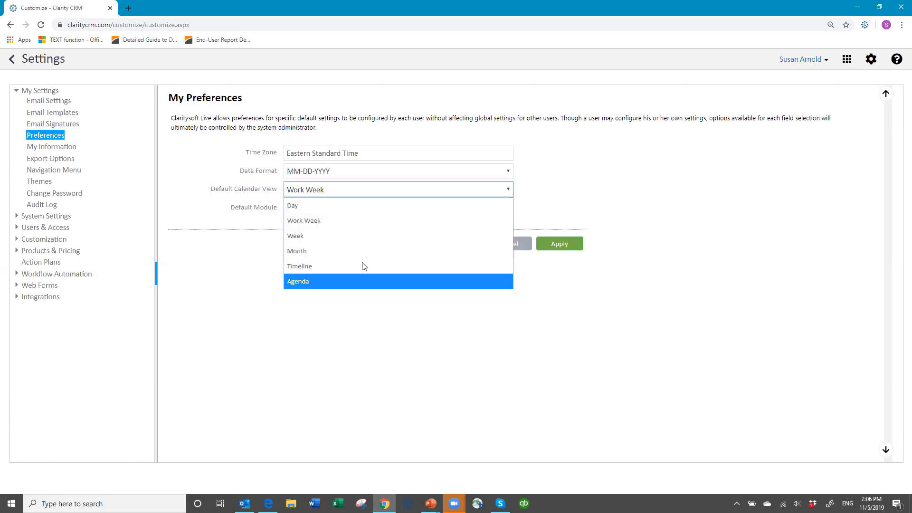
pyautogui.click(317, 192)
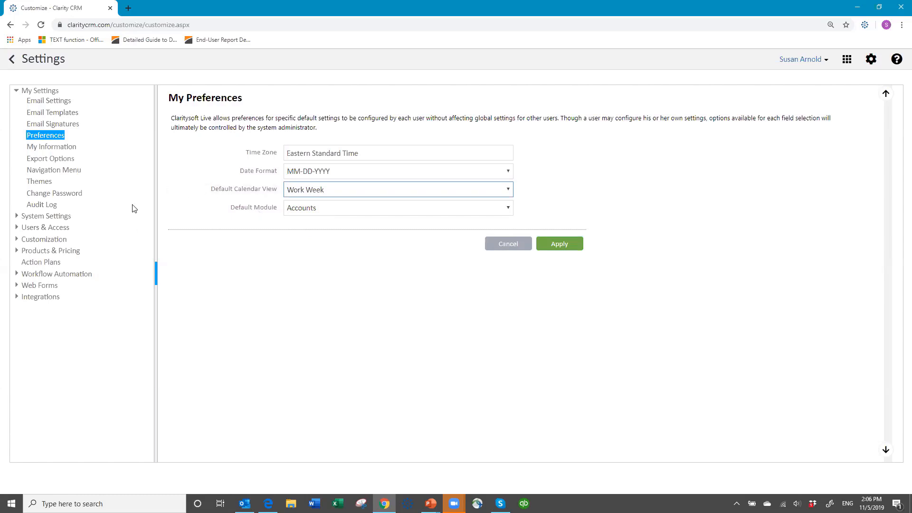
pyautogui.click(69, 150)
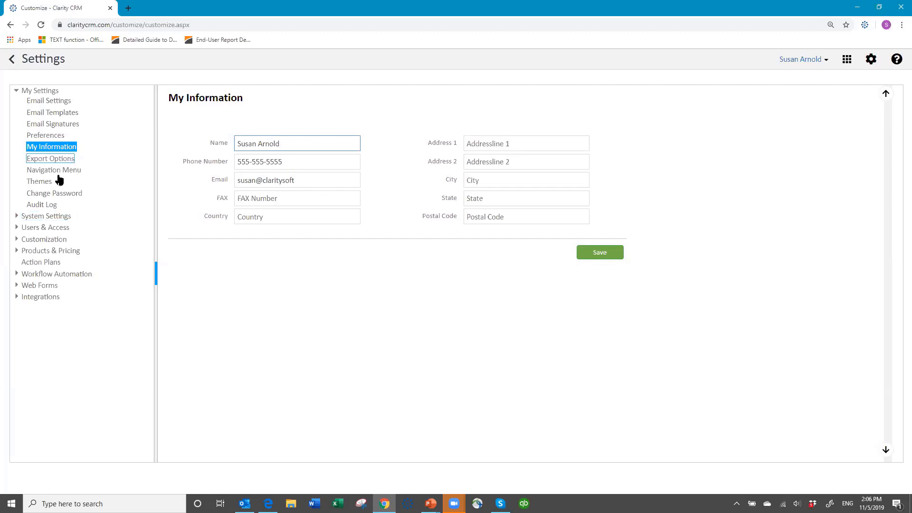
# Pass through Themes and Change Password to reach the session's Audit Log
pyautogui.click(39, 183)
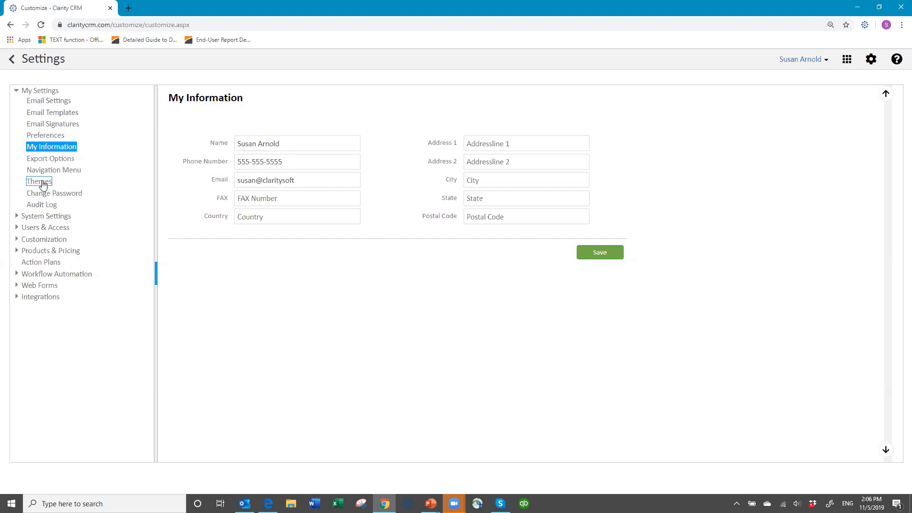
pyautogui.click(69, 196)
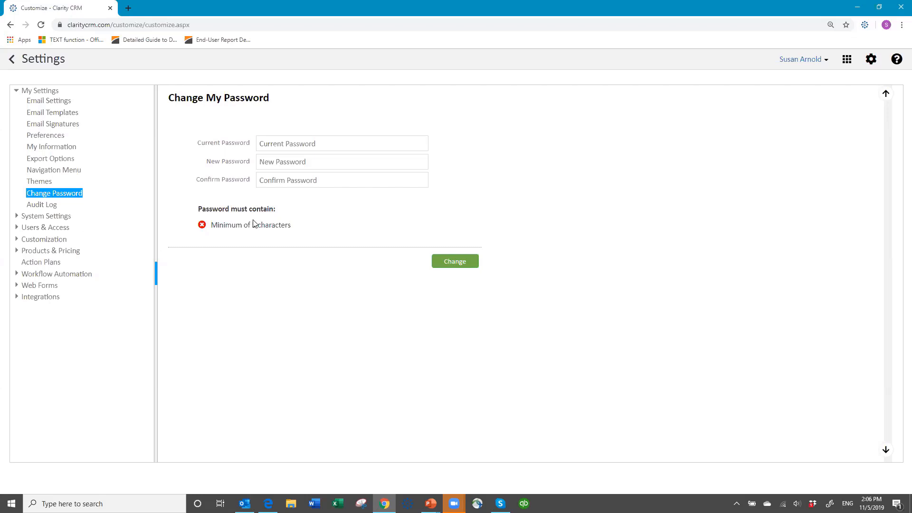
pyautogui.click(42, 205)
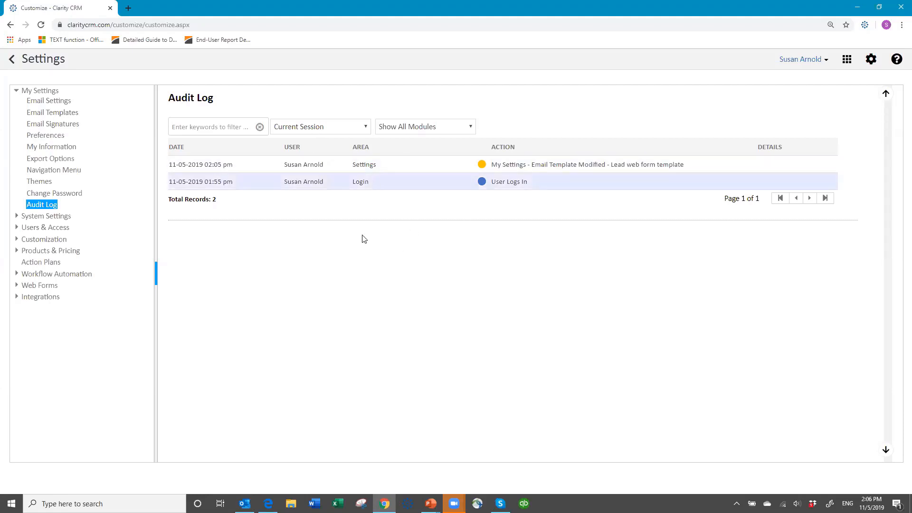
# Expand System Settings to open the General page for Acme Co
pyautogui.click(46, 216)
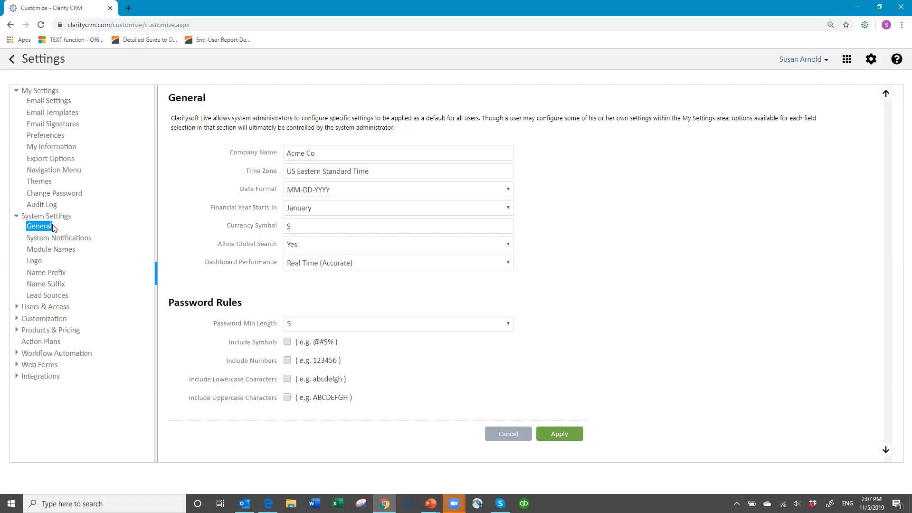
# Try Central Standard Time, then reset the time zone to US Eastern Standard Time
pyautogui.click(305, 160)
pyautogui.click(369, 174)
pyautogui.click(378, 170)
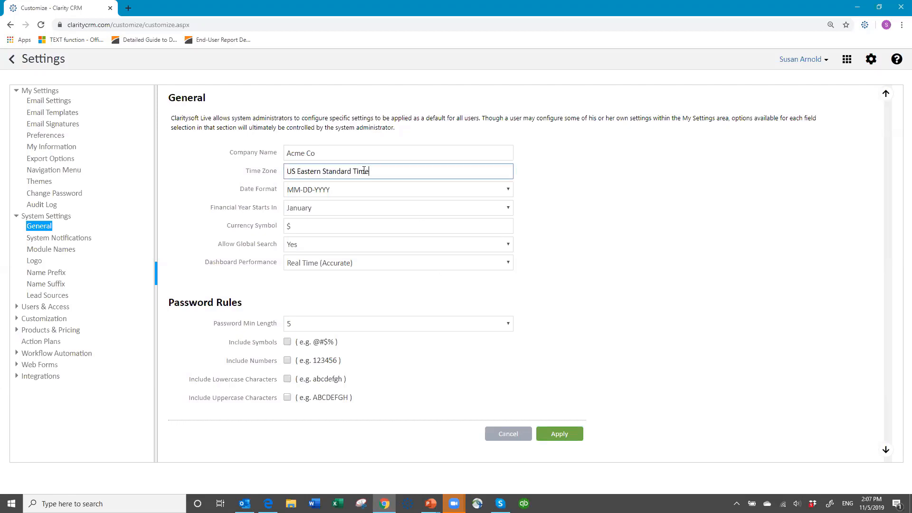
pyautogui.moveTo(370, 171); pyautogui.dragTo(278, 176)
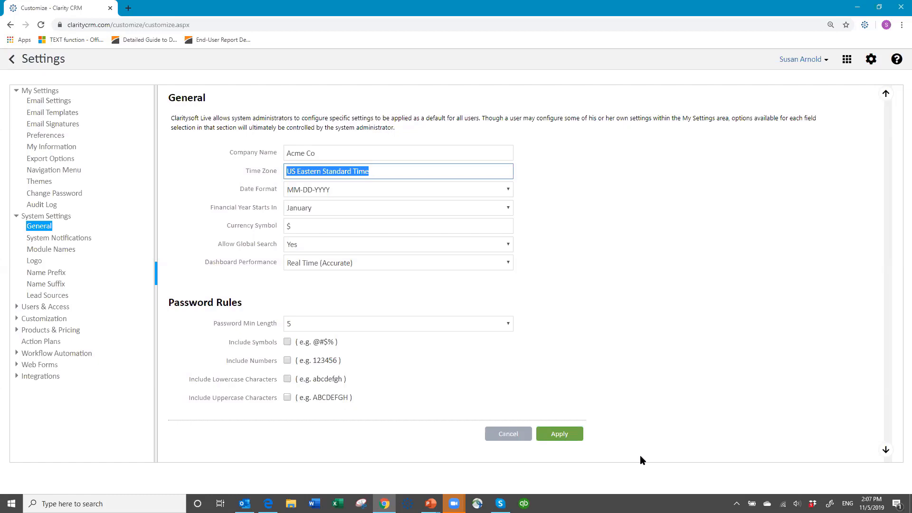
pyautogui.write('Cent')
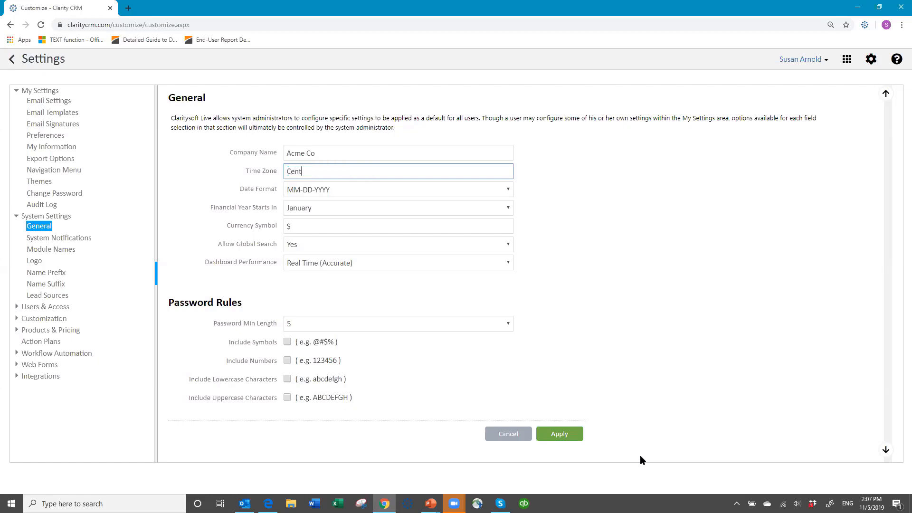
pyautogui.write('ral')
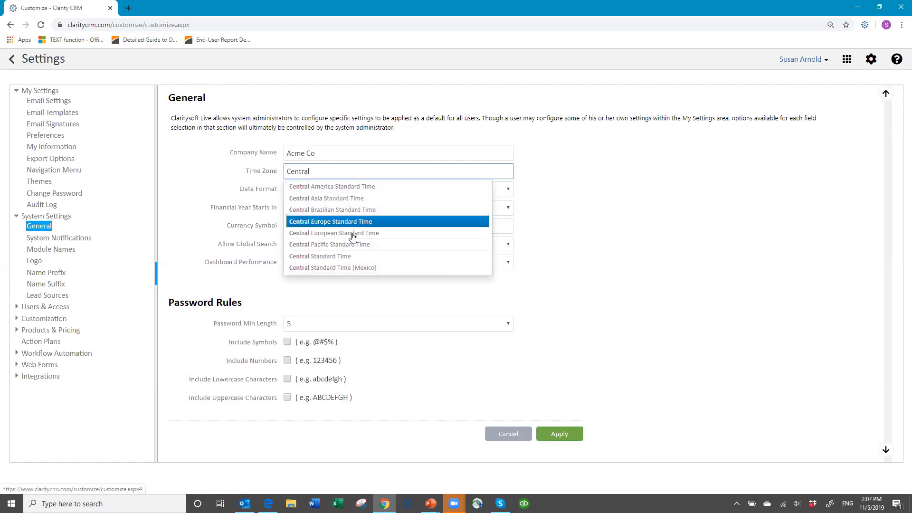
pyautogui.click(331, 257)
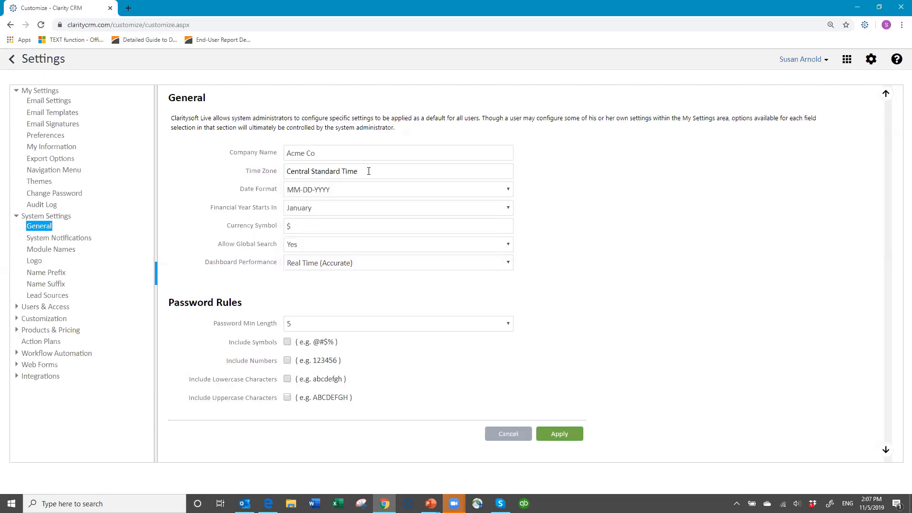
pyautogui.moveTo(367, 171); pyautogui.dragTo(206, 180)
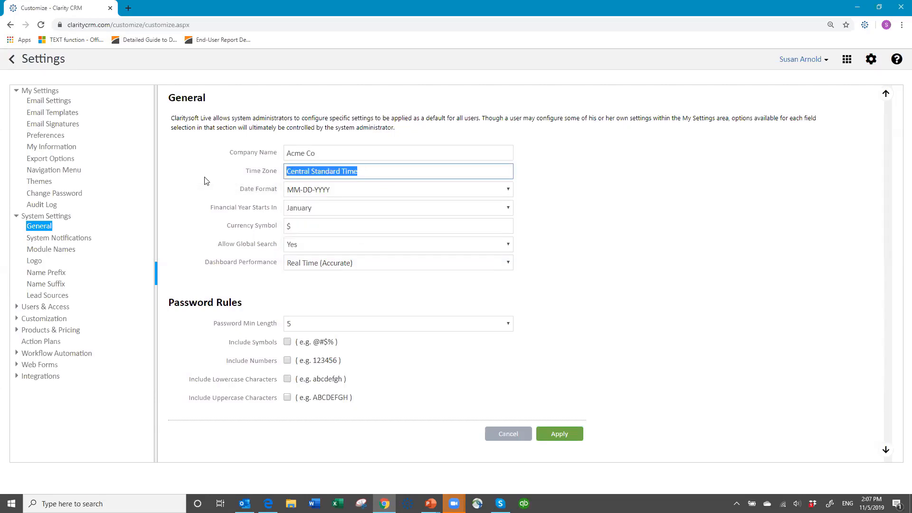
pyautogui.write('U')
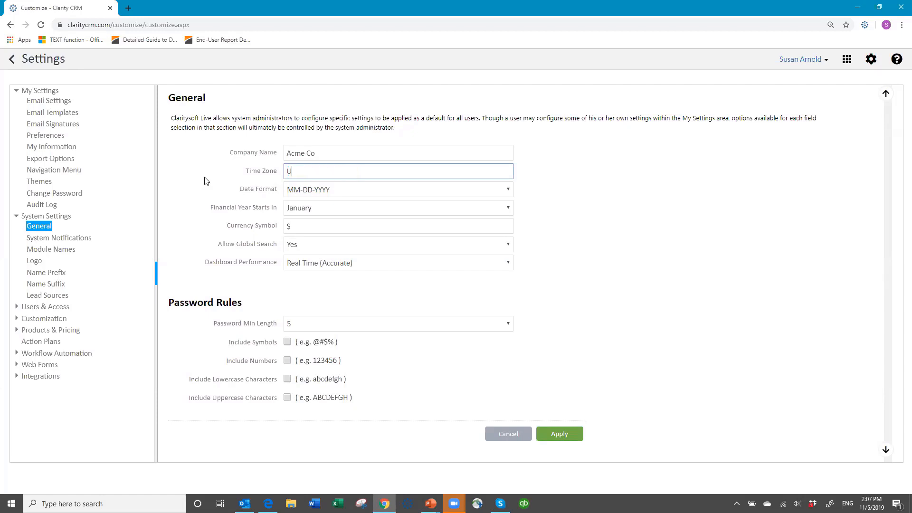
pyautogui.write('S')
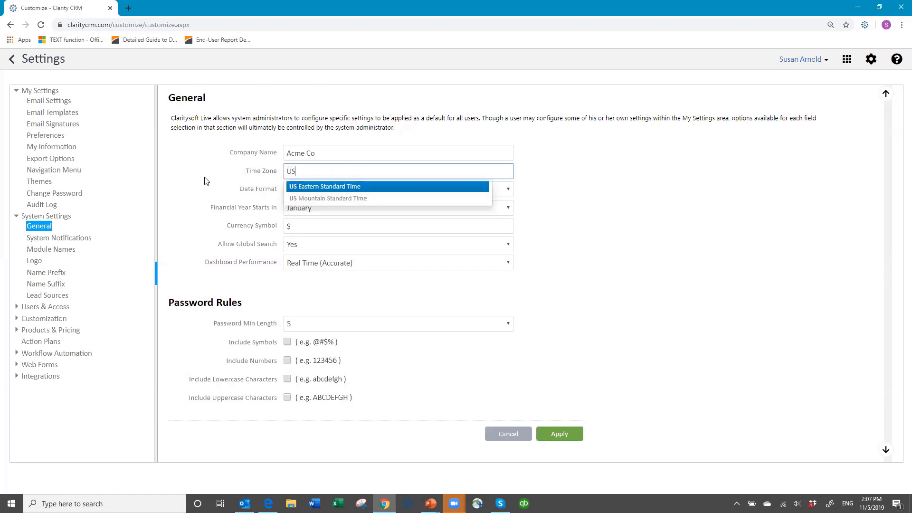
pyautogui.click(344, 187)
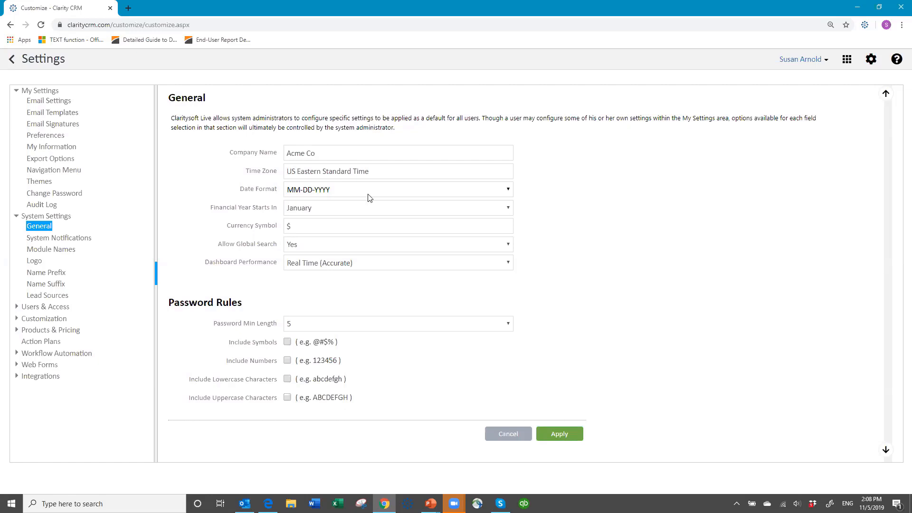
pyautogui.click(510, 192)
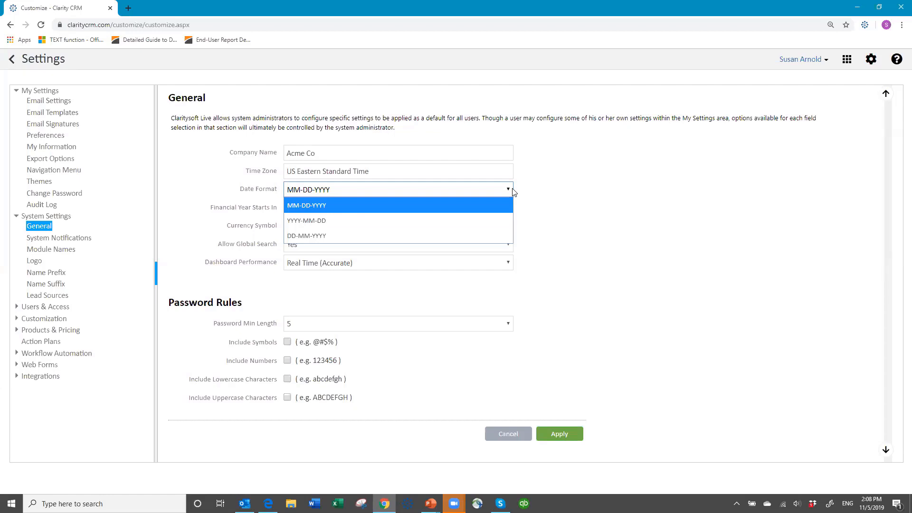
pyautogui.click(380, 190)
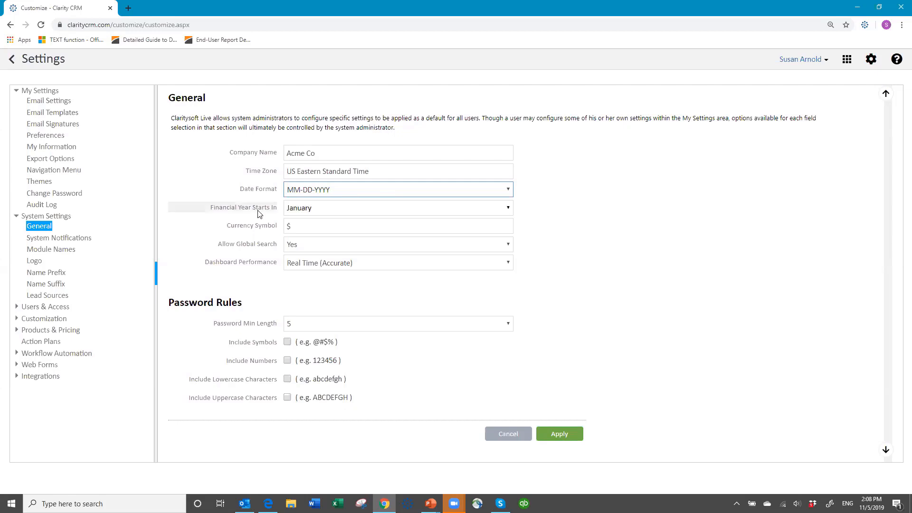
# Keep the financial year starting in January and show the Allow Global Search choices
pyautogui.click(357, 209)
pyautogui.click(358, 213)
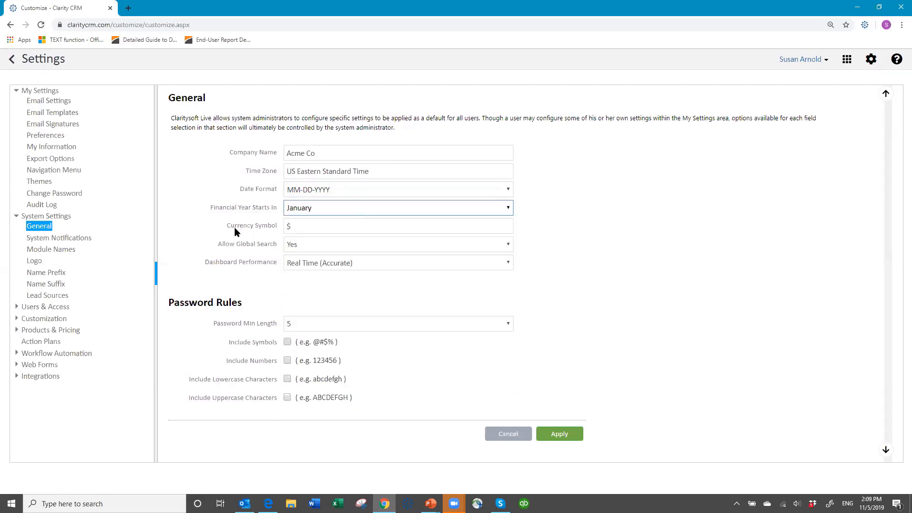
pyautogui.click(511, 245)
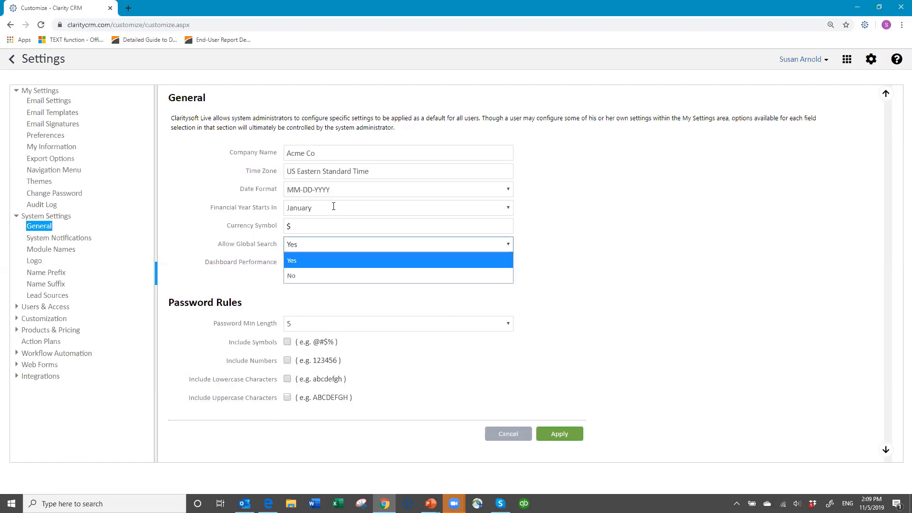
# Close the Allow Global Search list with Yes still selected
pyautogui.click(320, 245)
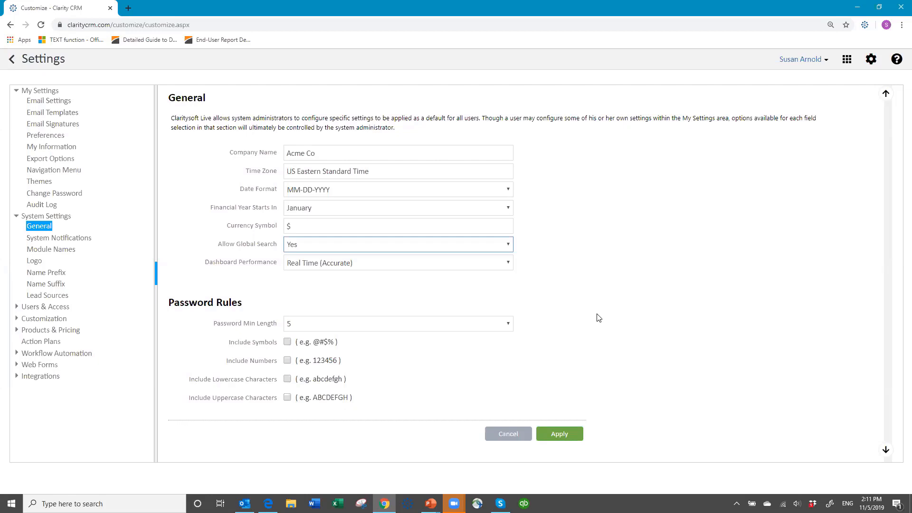
# Require symbols and numbers in passwords and set the minimum password length to 8
pyautogui.click(288, 342)
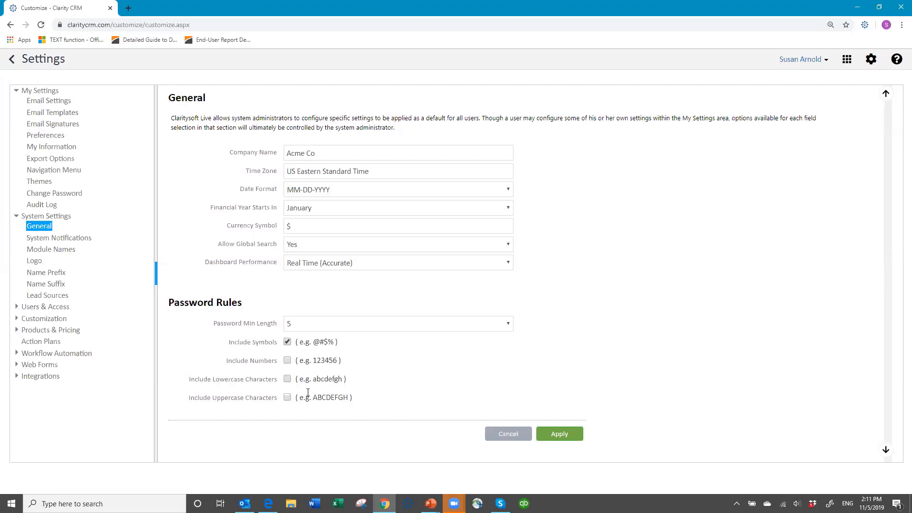
pyautogui.click(289, 361)
pyautogui.click(297, 329)
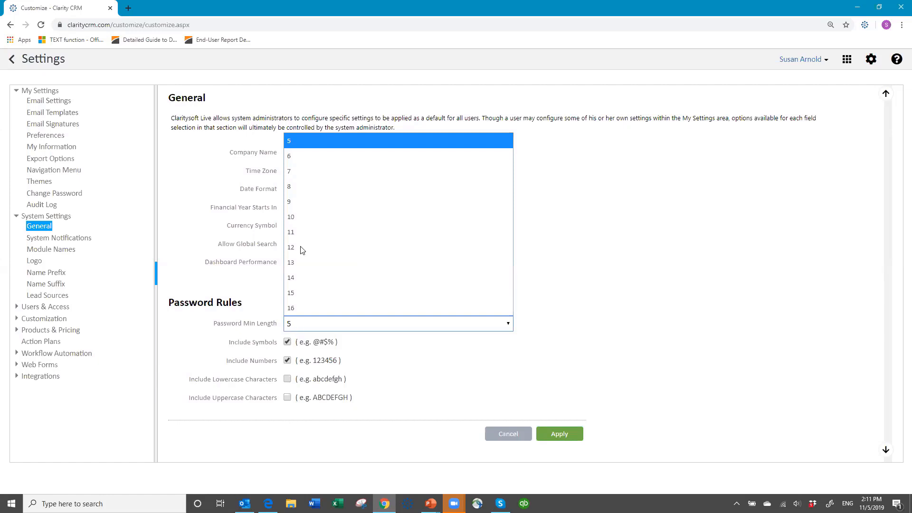
pyautogui.click(306, 187)
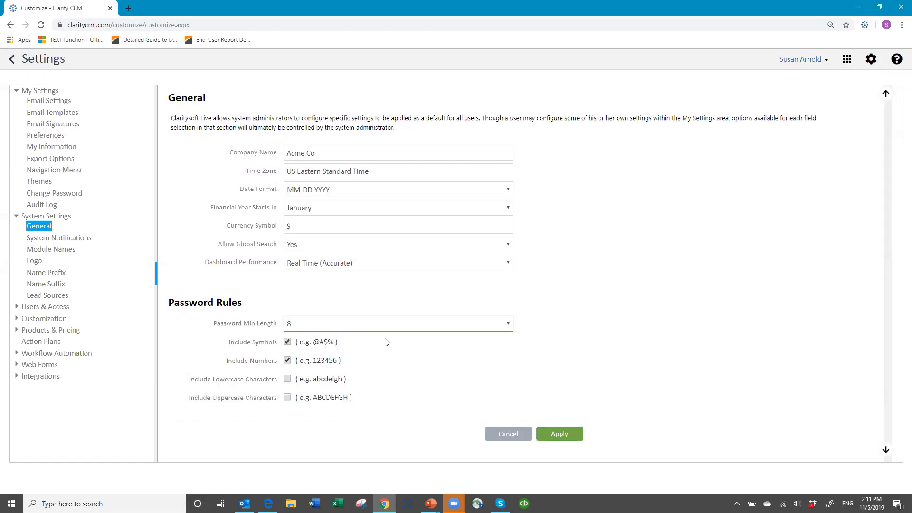
# Restore the password rules (no symbols or numbers, minimum length 5) and open System Notifications
pyautogui.click(286, 342)
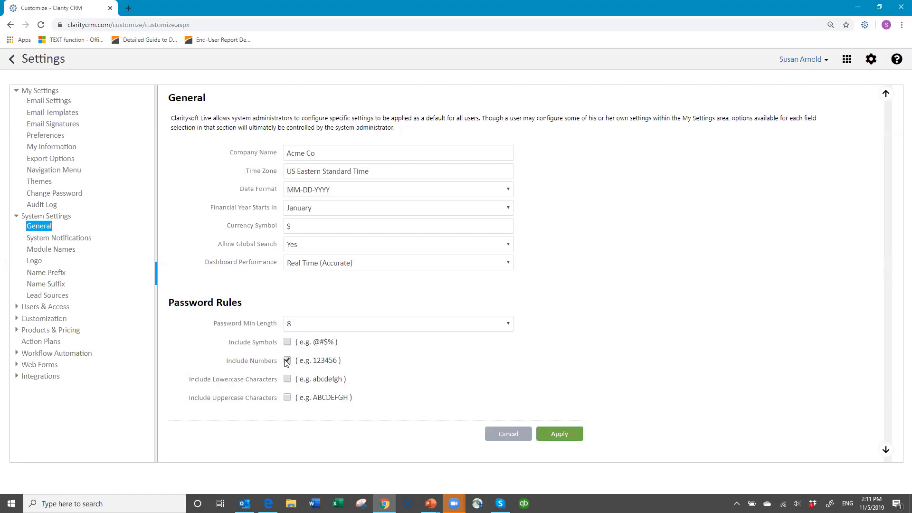
pyautogui.click(287, 360)
pyautogui.click(301, 326)
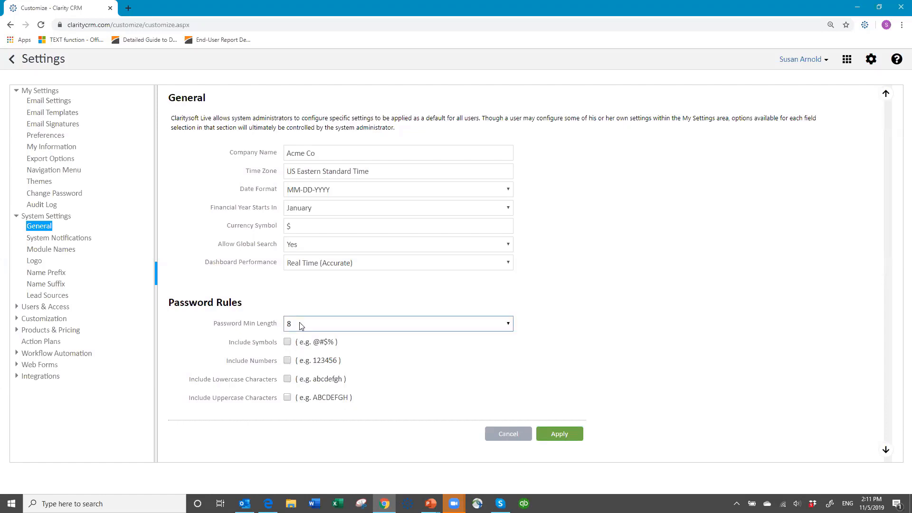
pyautogui.click(299, 324)
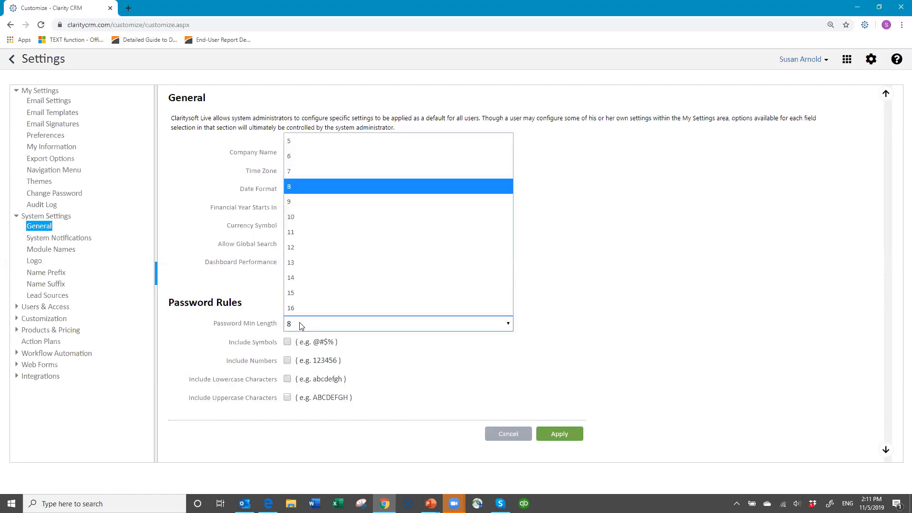
pyautogui.click(299, 142)
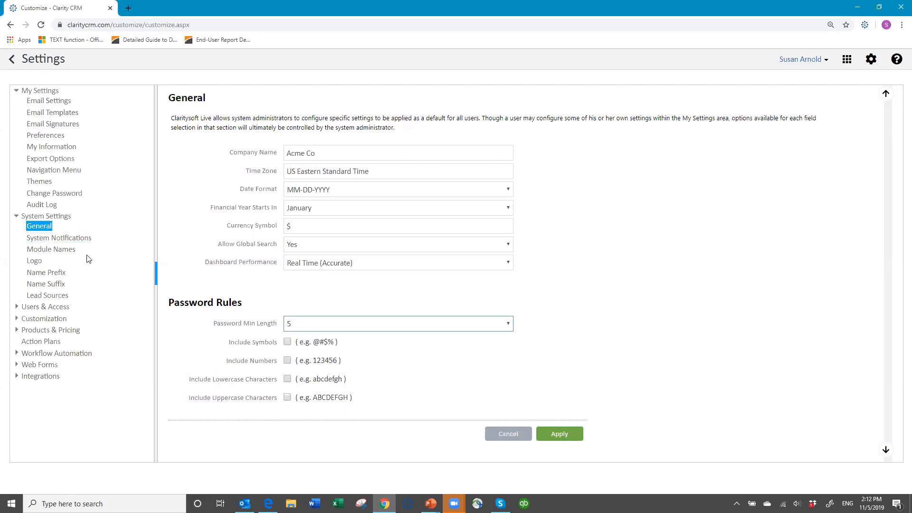
pyautogui.click(79, 238)
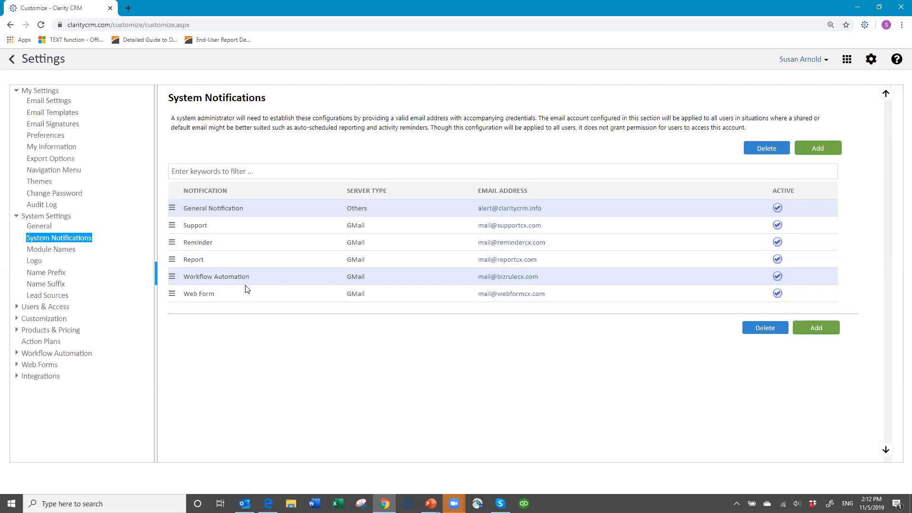
pyautogui.click(199, 207)
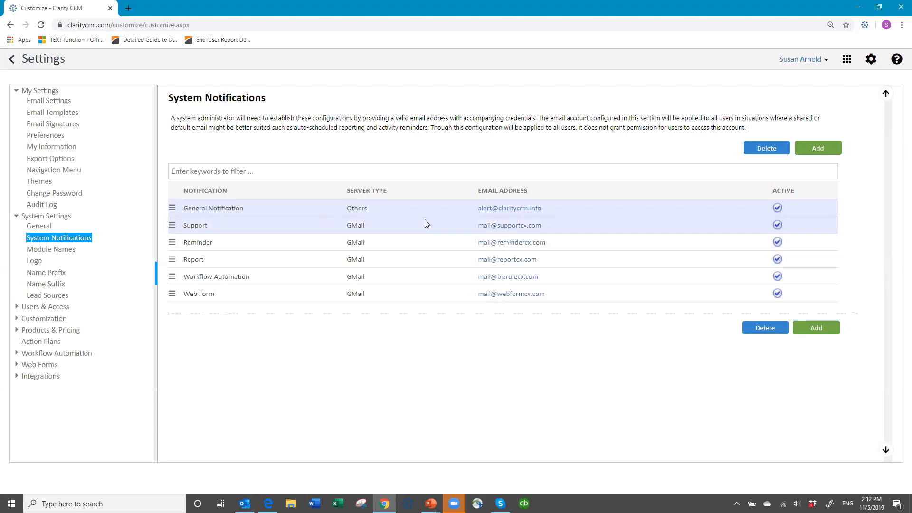
pyautogui.click(52, 252)
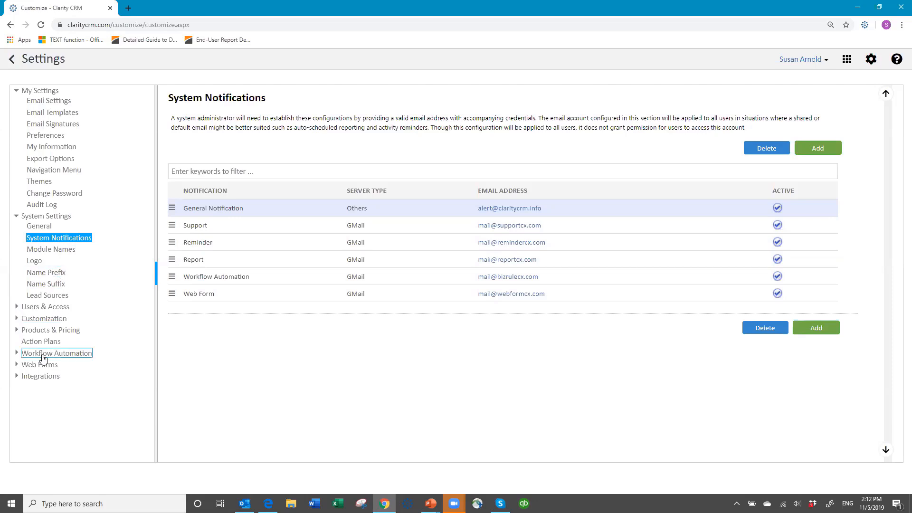
# Open the Module Names page showing each module's plural and singular titles
pyautogui.click(62, 251)
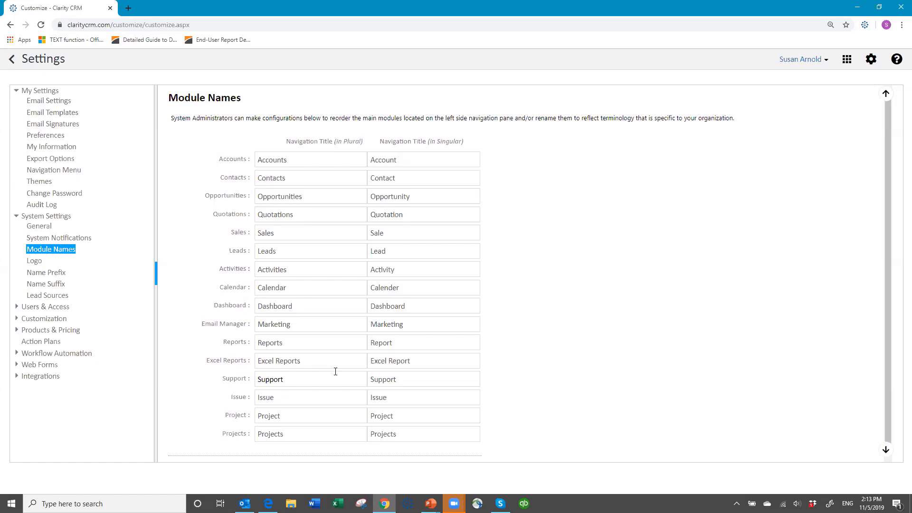
# Open the Logo settings page for uploading a company logo and setting its URL
pyautogui.click(33, 260)
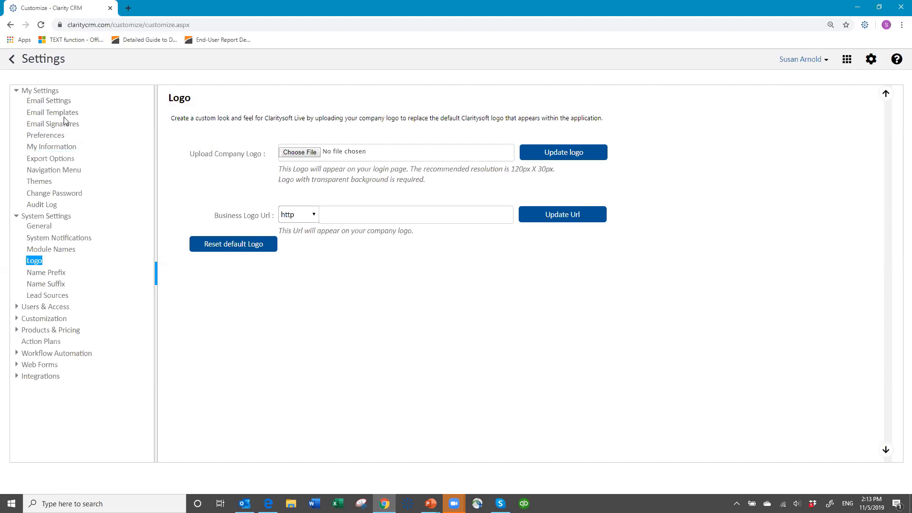
# Show the Contact Name Prefix list with Mr., Ms. and Dr
pyautogui.click(46, 278)
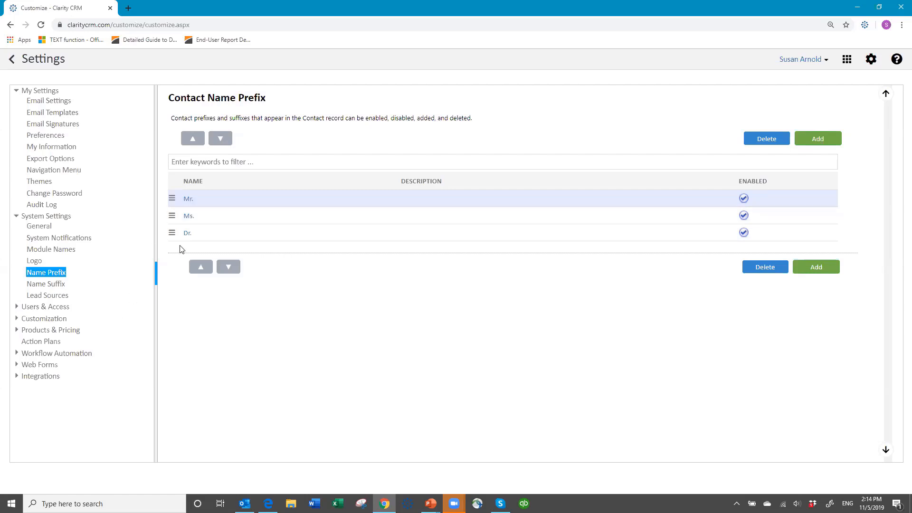
# Show the Contact Name Suffix list with RN and MD
pyautogui.click(59, 285)
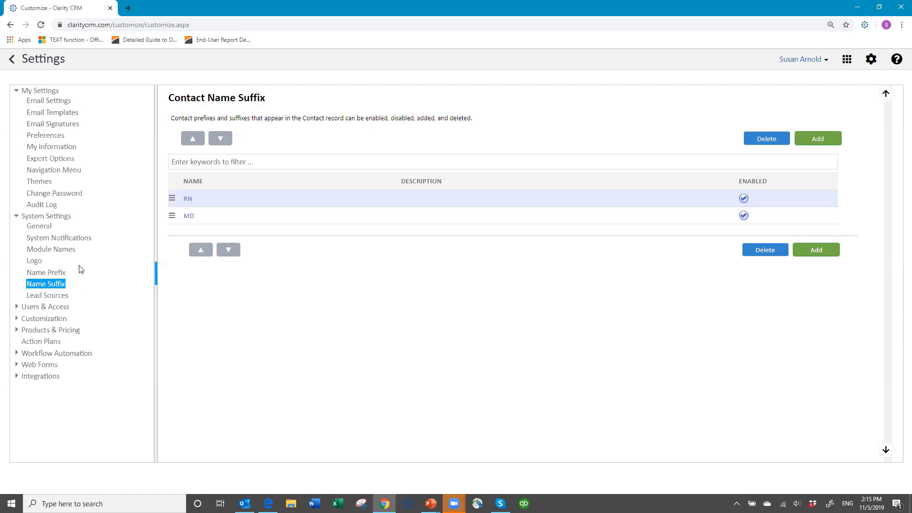
# Open the Lead Sources list of eight sources, then collapse the System Settings section
pyautogui.click(53, 297)
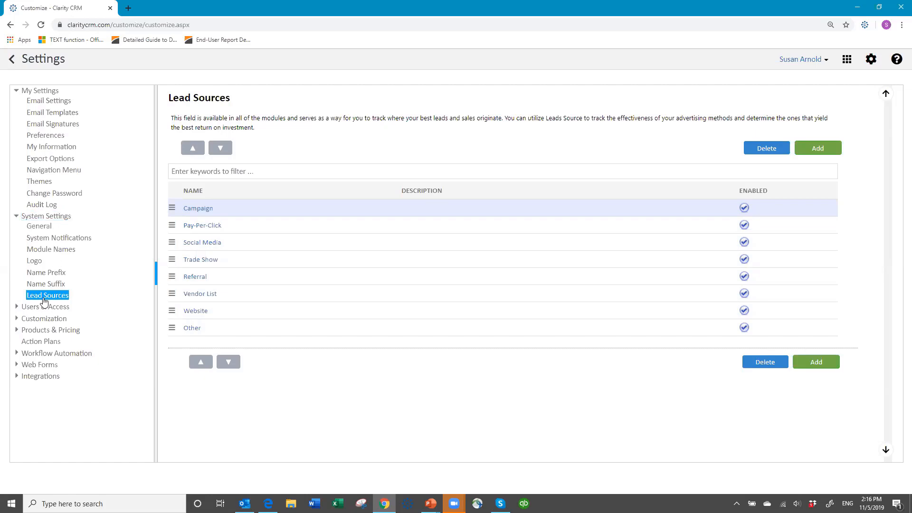
pyautogui.click(16, 216)
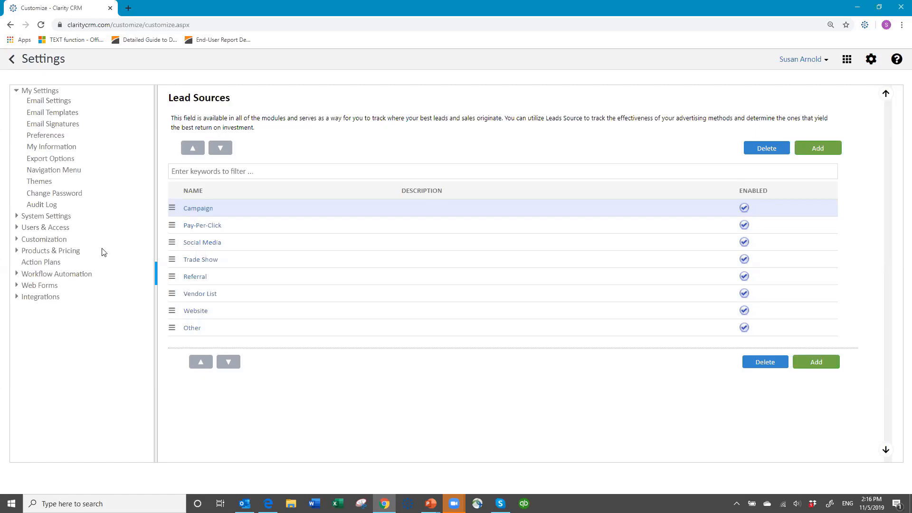
# Expand Users & Access and open the Users list of eight active users
pyautogui.click(16, 228)
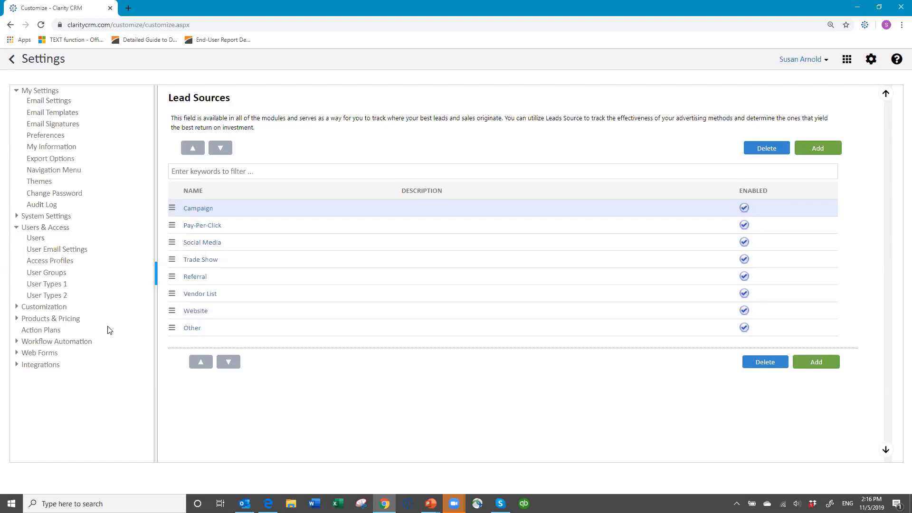
pyautogui.click(38, 238)
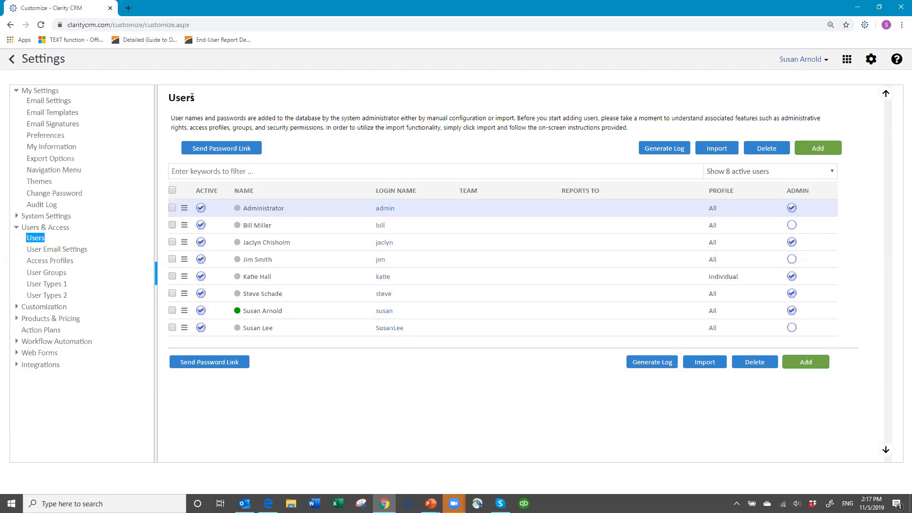
pyautogui.click(43, 228)
pyautogui.click(832, 172)
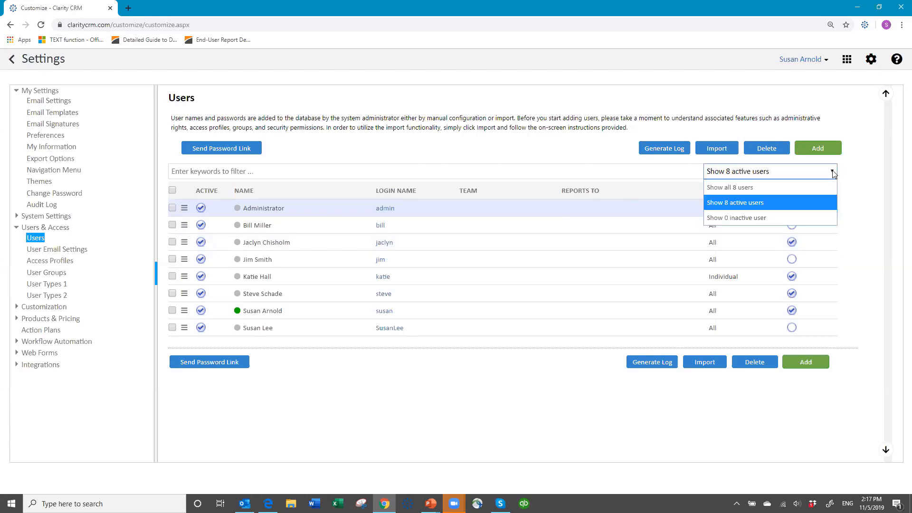
pyautogui.click(749, 219)
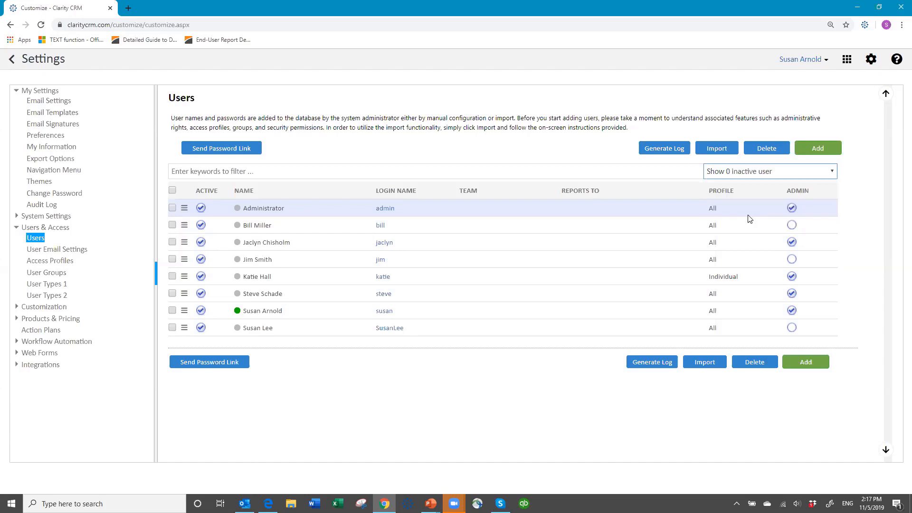
pyautogui.click(831, 172)
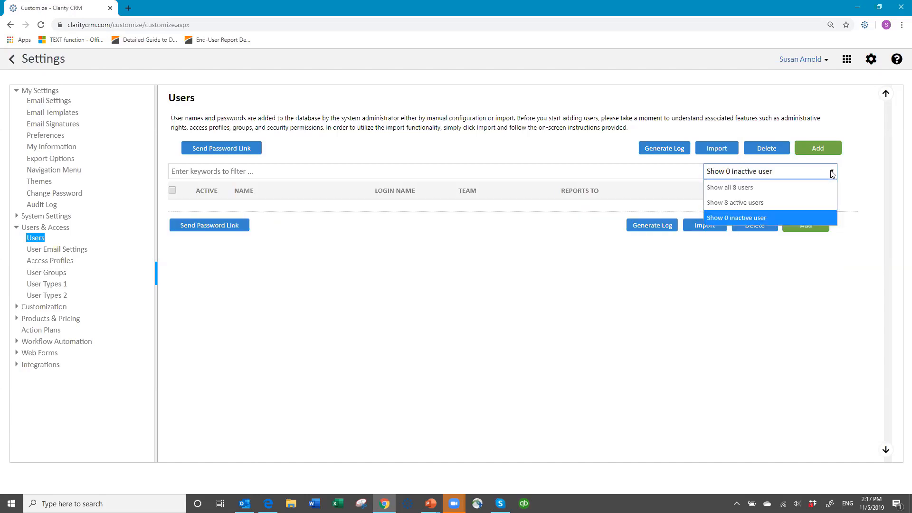
pyautogui.click(723, 203)
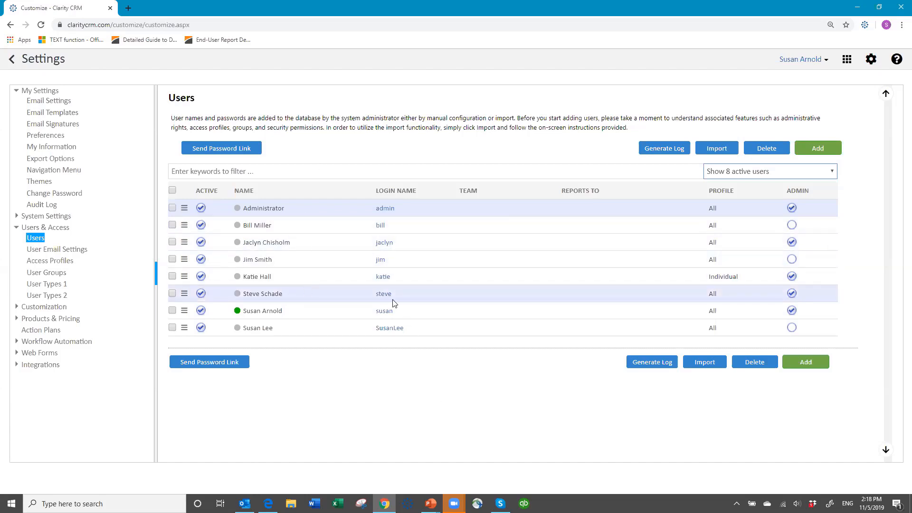
# Open the current user's account details and edit the job title, phone and e-mail fields
pyautogui.click(385, 314)
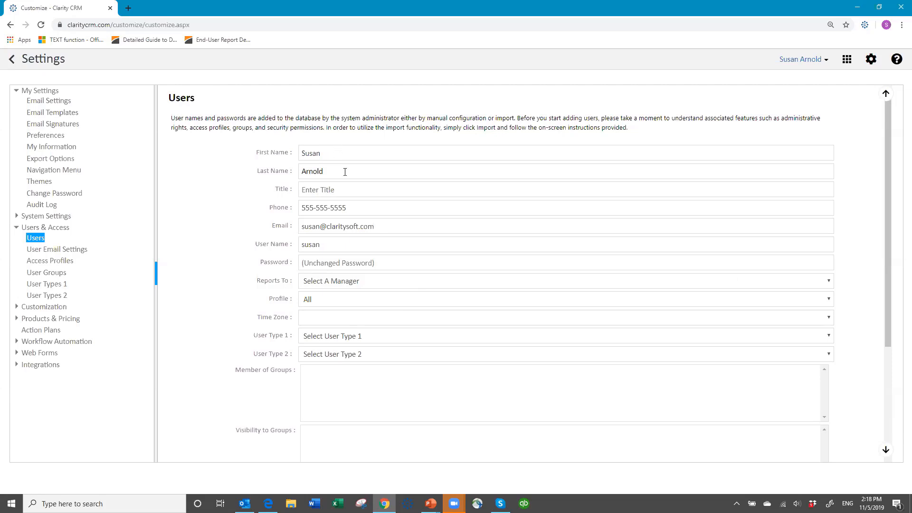
pyautogui.click(353, 190)
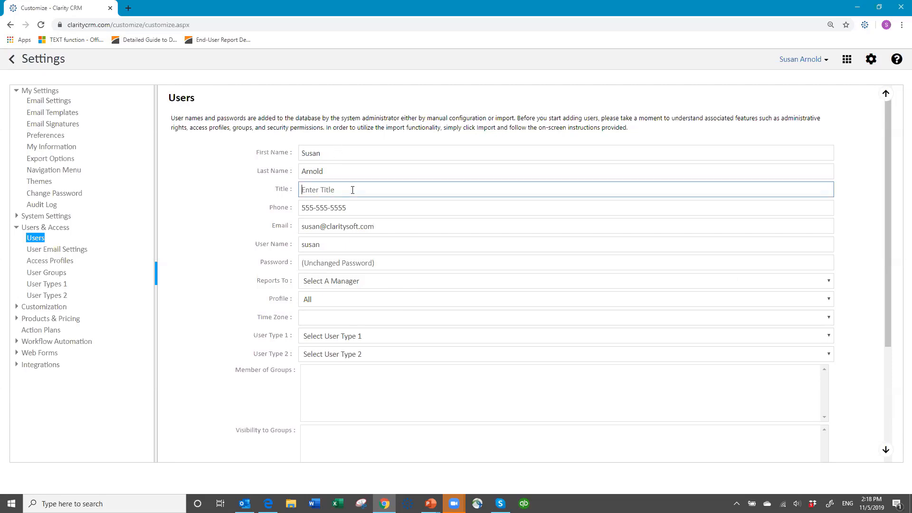
pyautogui.click(362, 206)
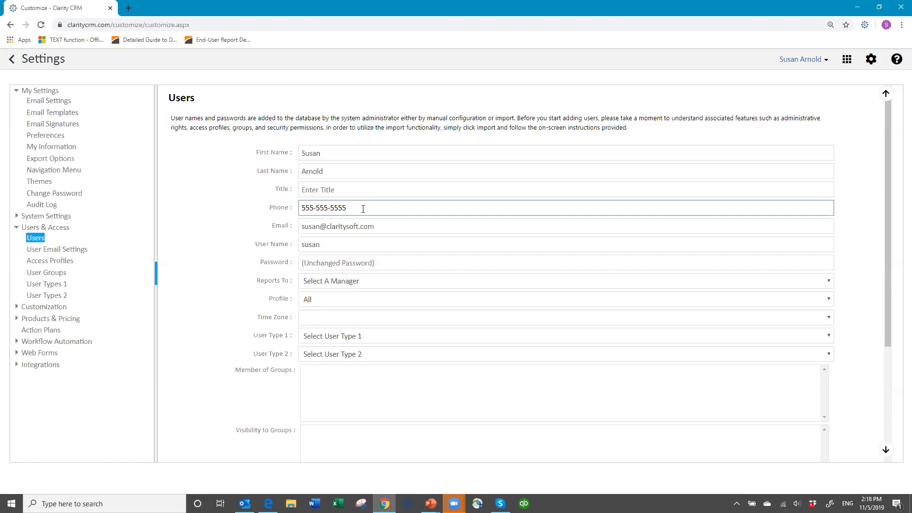
pyautogui.click(406, 225)
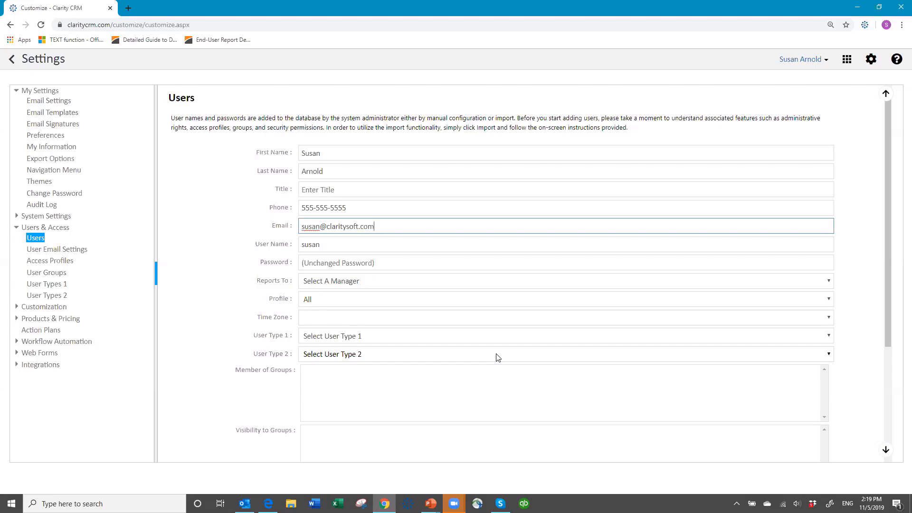
# Review the Reports To manager list without choosing anyone, then bring up the Profile choices
pyautogui.click(366, 284)
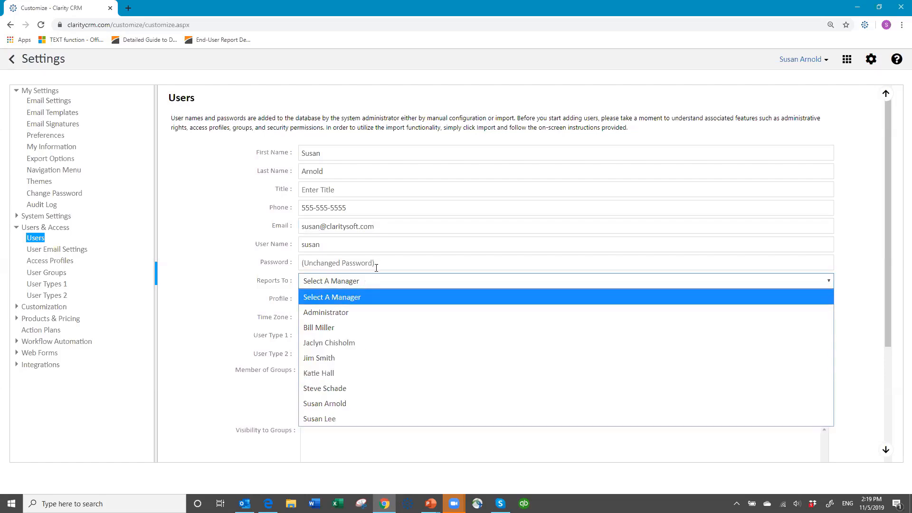
pyautogui.click(374, 282)
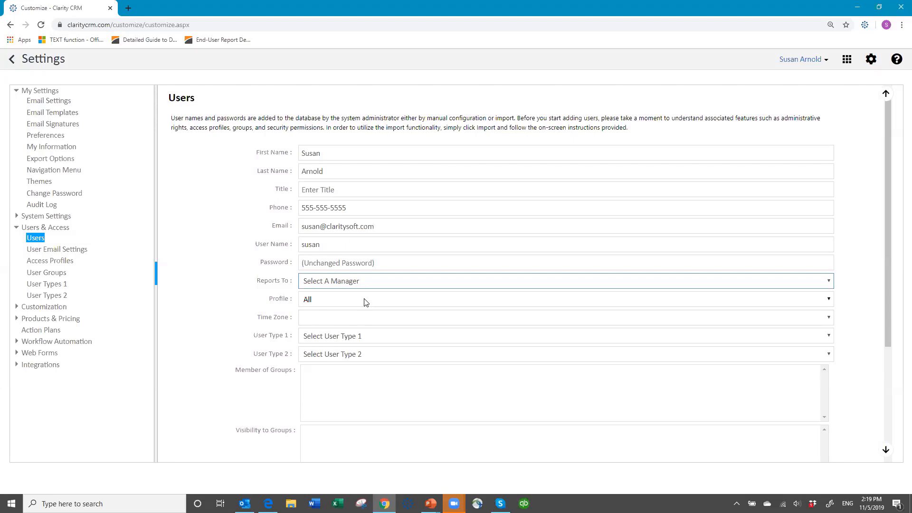
pyautogui.click(369, 303)
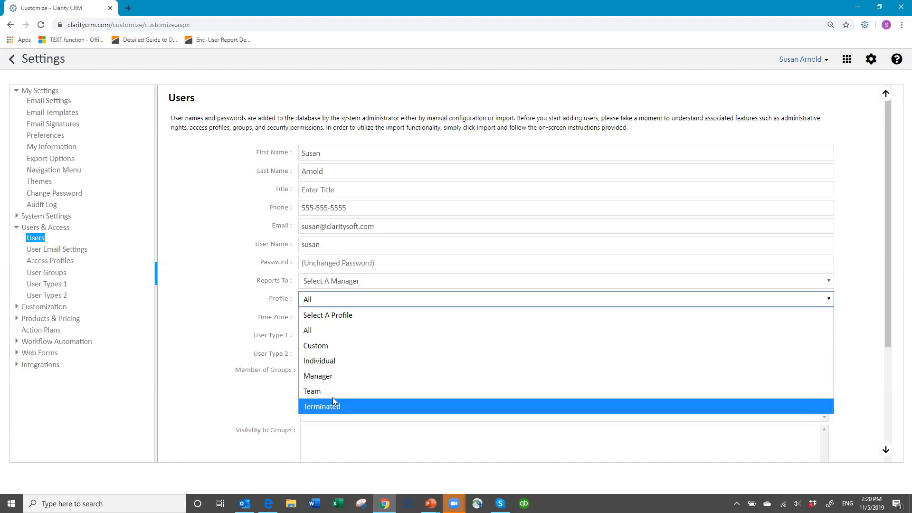
# Set the user's profile to Individual and time zone to US Eastern Standard Time
pyautogui.click(352, 362)
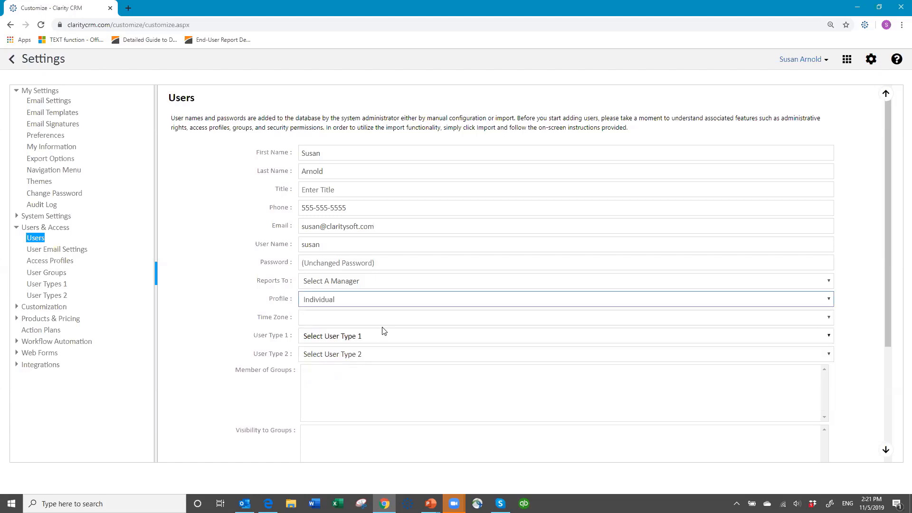
pyautogui.scroll(-2, 383, 331)
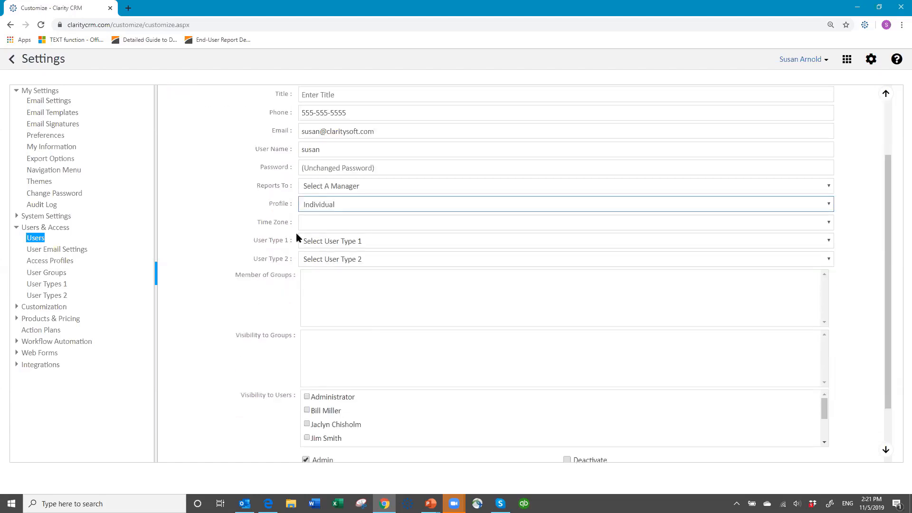
pyautogui.click(332, 223)
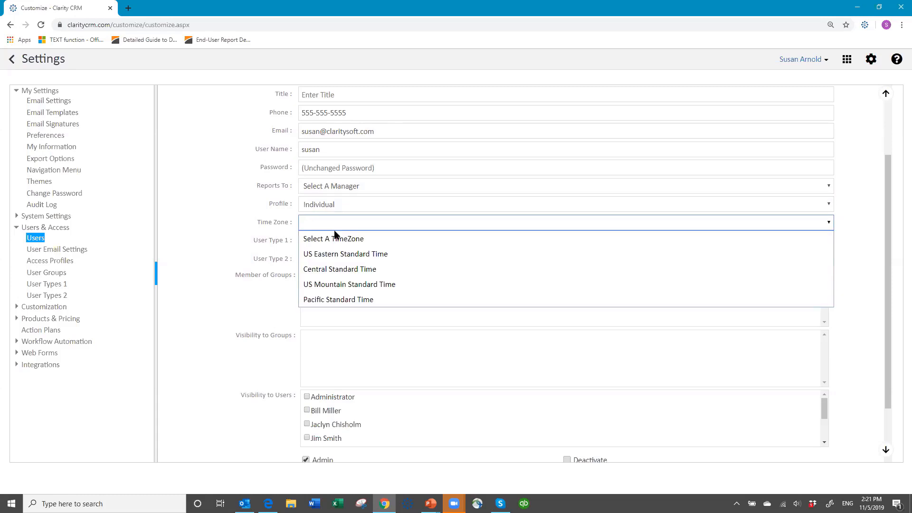
pyautogui.click(356, 254)
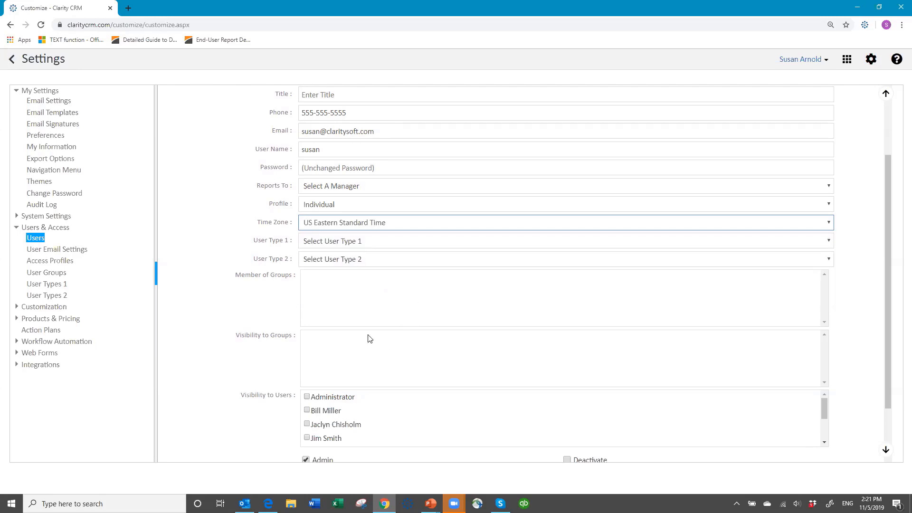
pyautogui.scroll(-1, 420, 378)
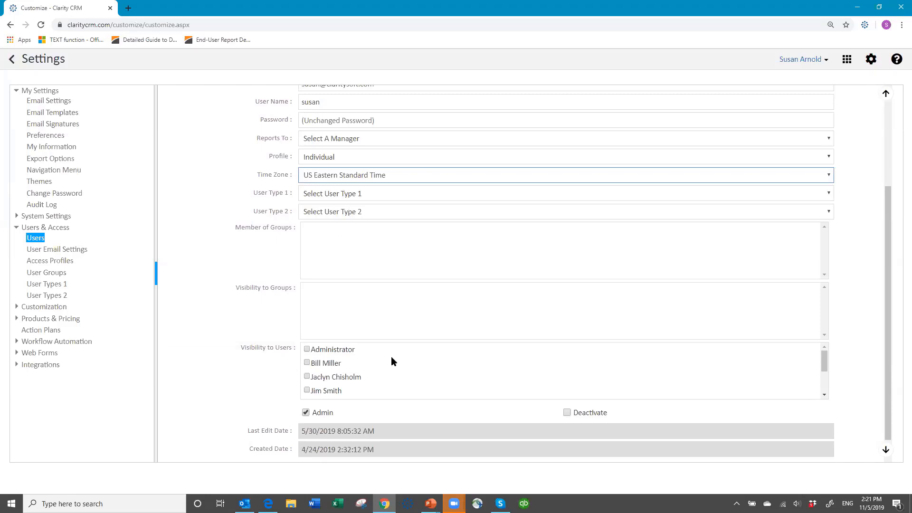
pyautogui.click(307, 362)
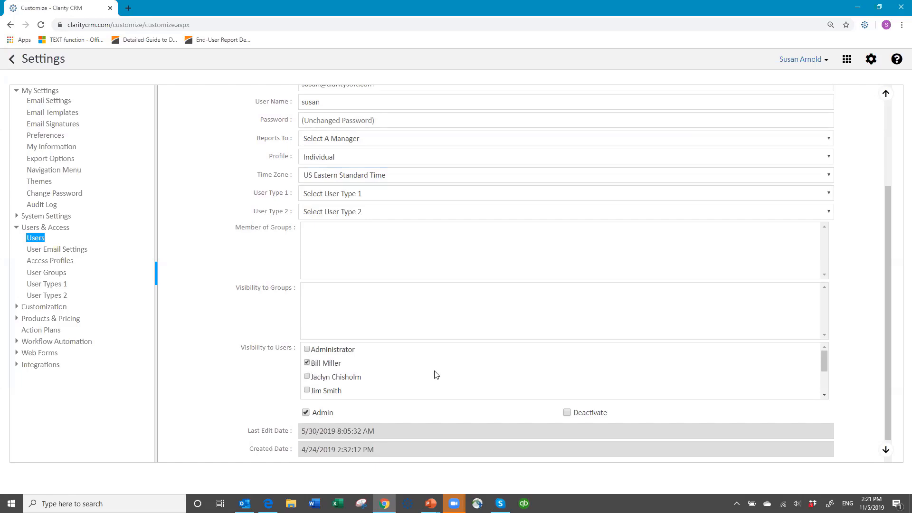
pyautogui.scroll(-3, 479, 370)
pyautogui.scroll(6, 478, 365)
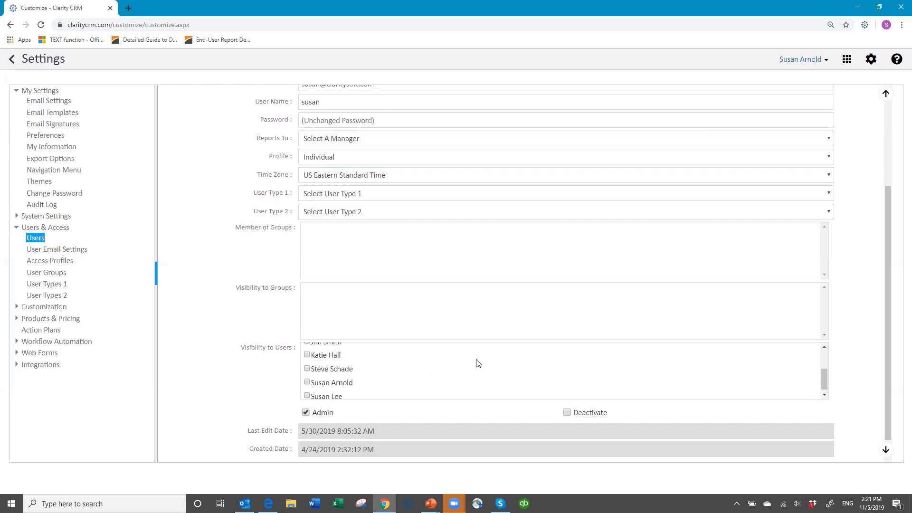
pyautogui.scroll(-4, 463, 350)
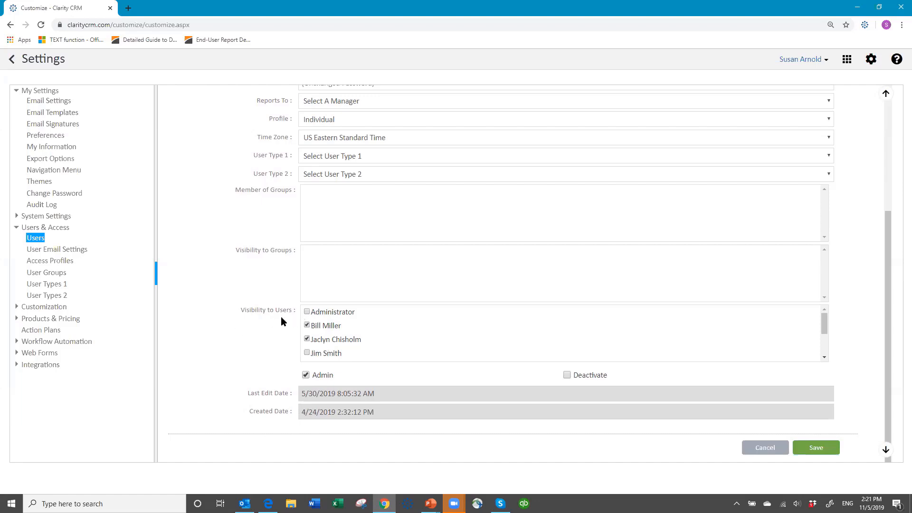
pyautogui.click(307, 326)
pyautogui.click(307, 339)
# Set the user's profile back to All and leave Admin rights ticked
pyautogui.click(510, 124)
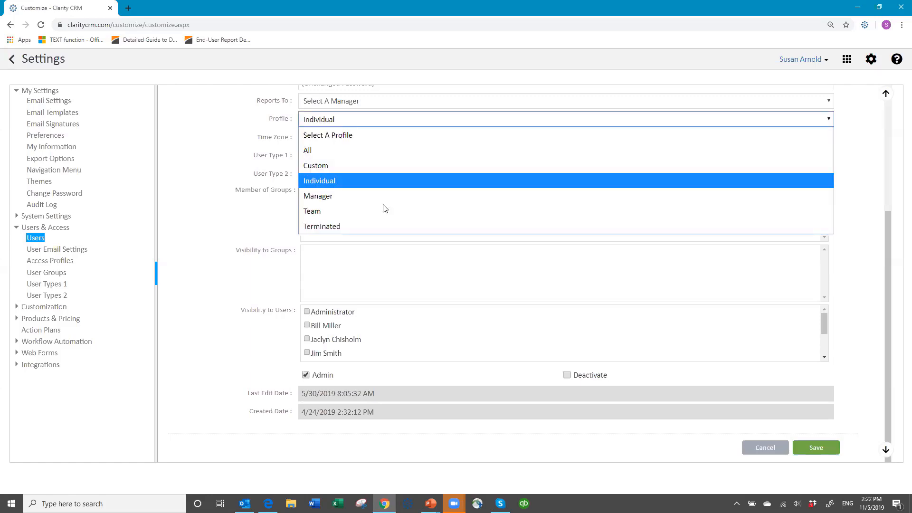
pyautogui.click(387, 155)
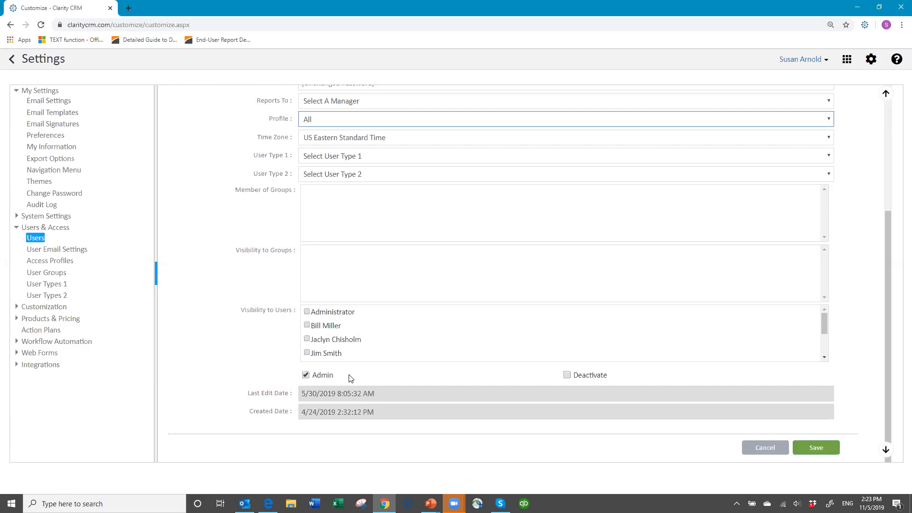
pyautogui.click(306, 375)
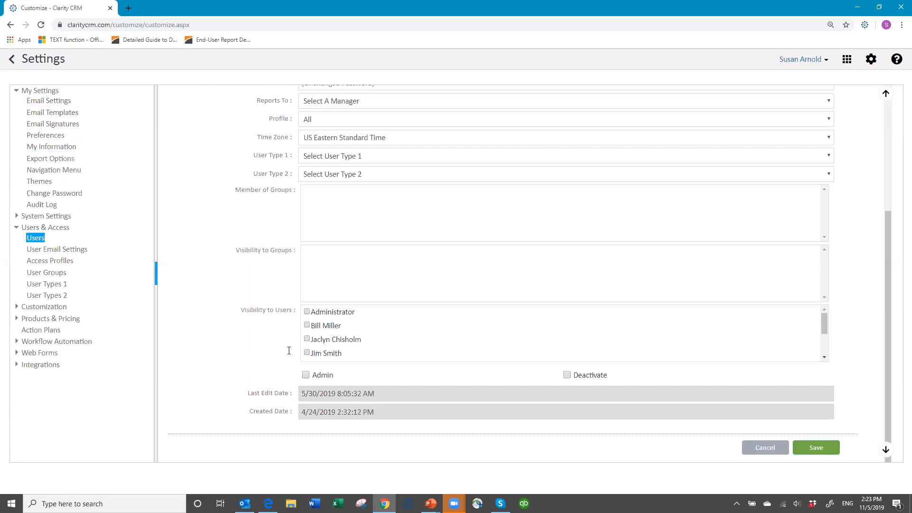
pyautogui.click(306, 375)
# Save the user and go to the Users import page
pyautogui.click(821, 448)
pyautogui.click(503, 162)
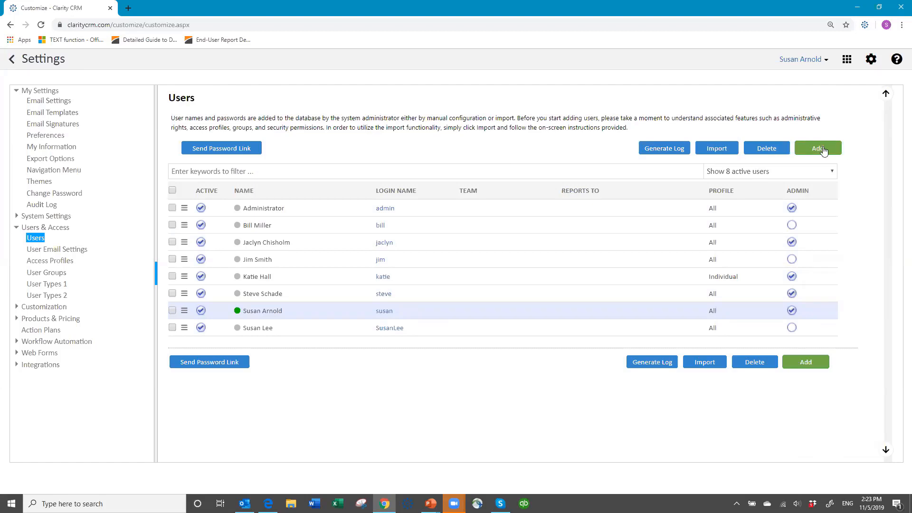
pyautogui.click(717, 148)
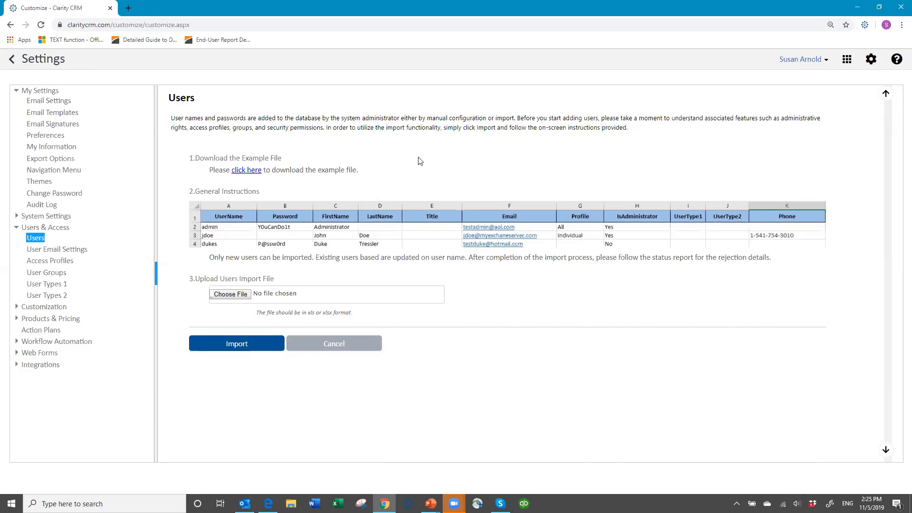
# Go to User Email Settings and load another user's Yahoo mailbox setup
pyautogui.click(67, 251)
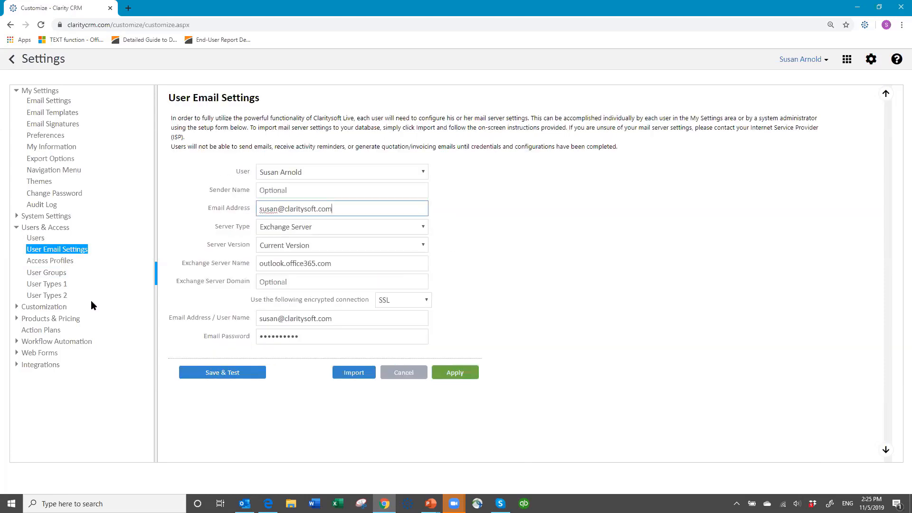
pyautogui.click(30, 229)
pyautogui.click(423, 173)
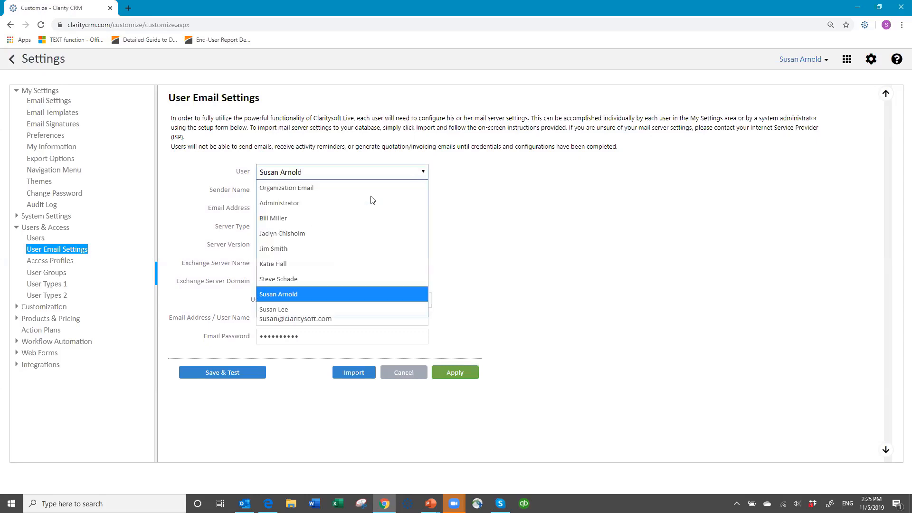
pyautogui.click(329, 233)
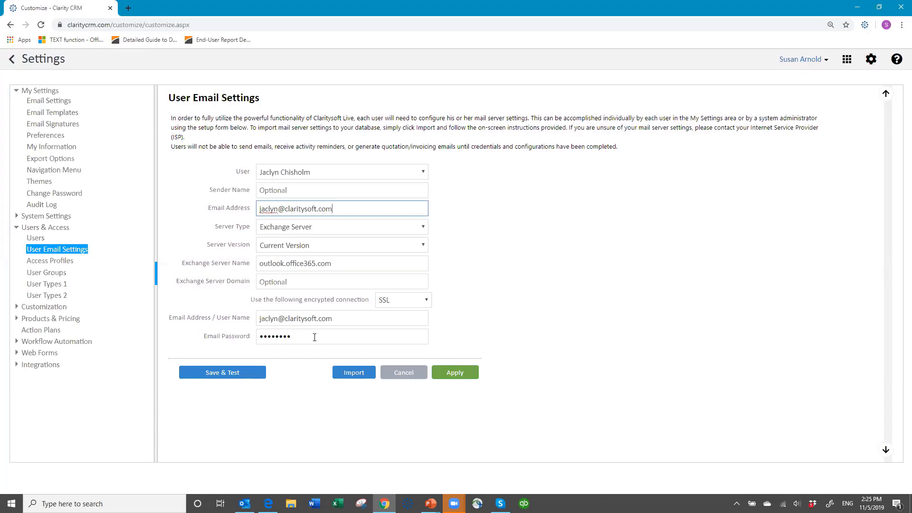
# Switch users until the logged-in user's Exchange Server email settings are shown
pyautogui.click(423, 173)
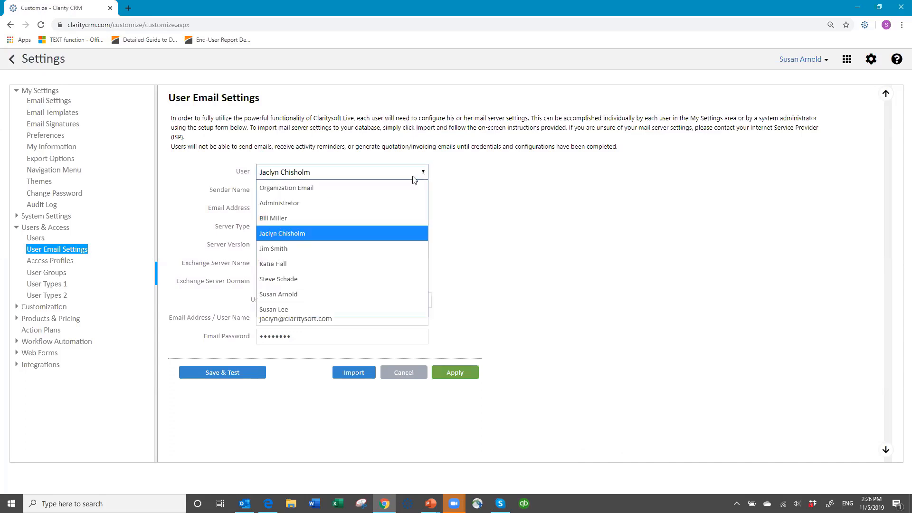
pyautogui.click(326, 219)
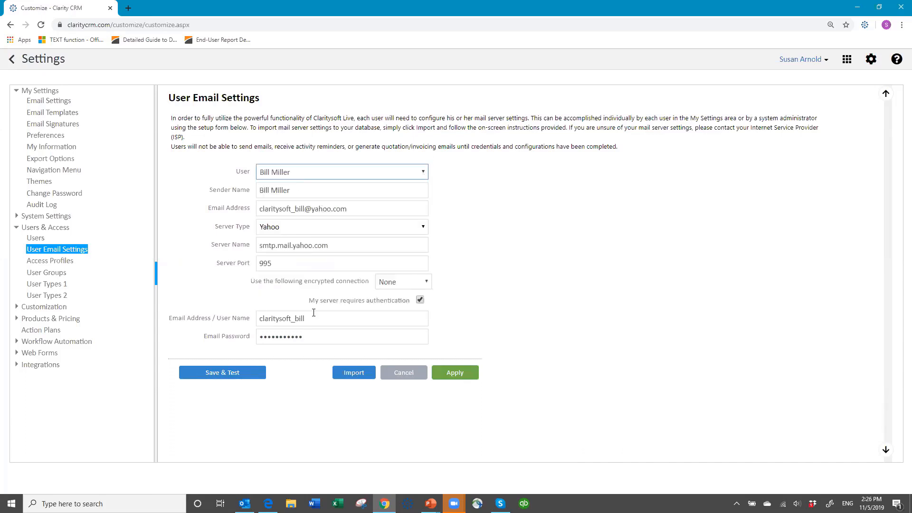
pyautogui.click(424, 172)
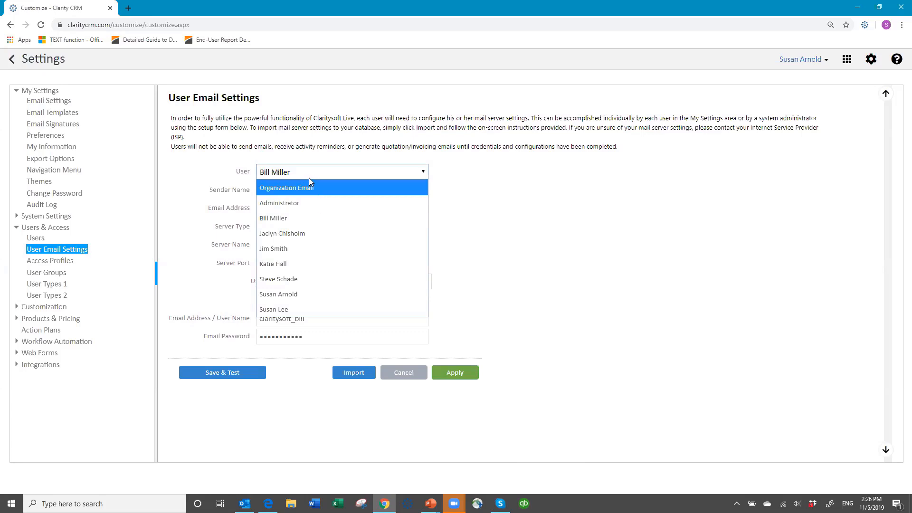
pyautogui.click(314, 294)
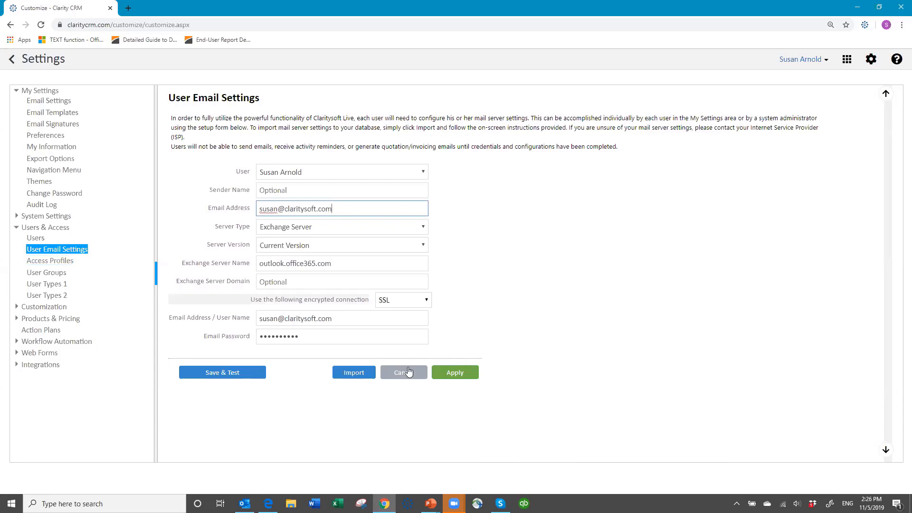
# Show the email settings import page with the example file and xls/xlsx upload
pyautogui.click(354, 373)
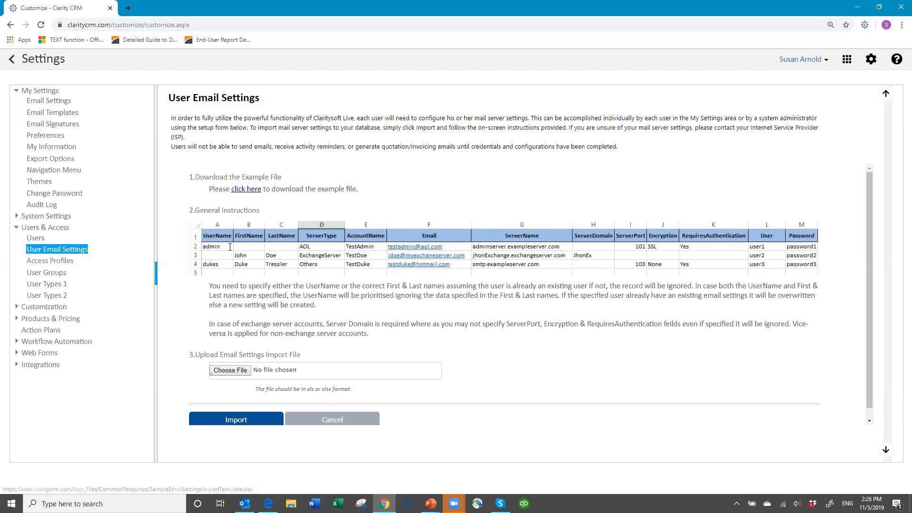
# Cancel the import, apply the Exchange settings, and confirm a successful Save & Test
pyautogui.click(321, 420)
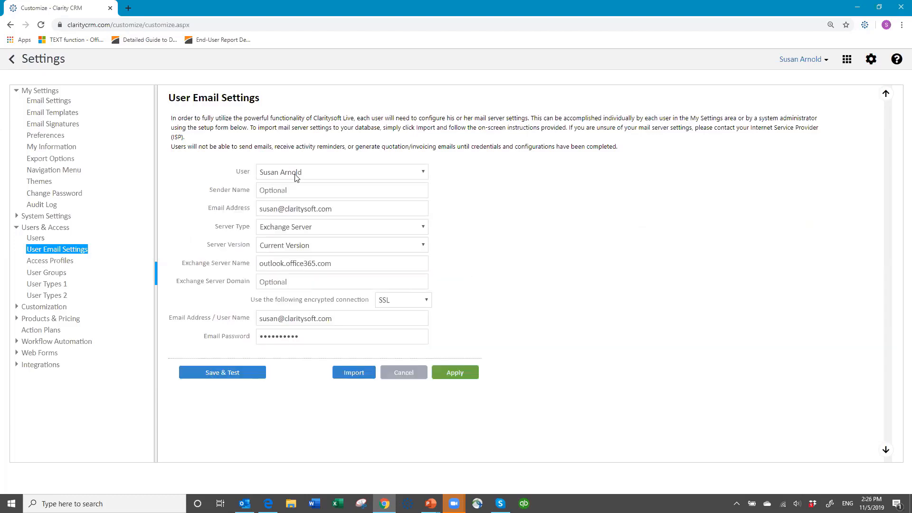
pyautogui.click(455, 373)
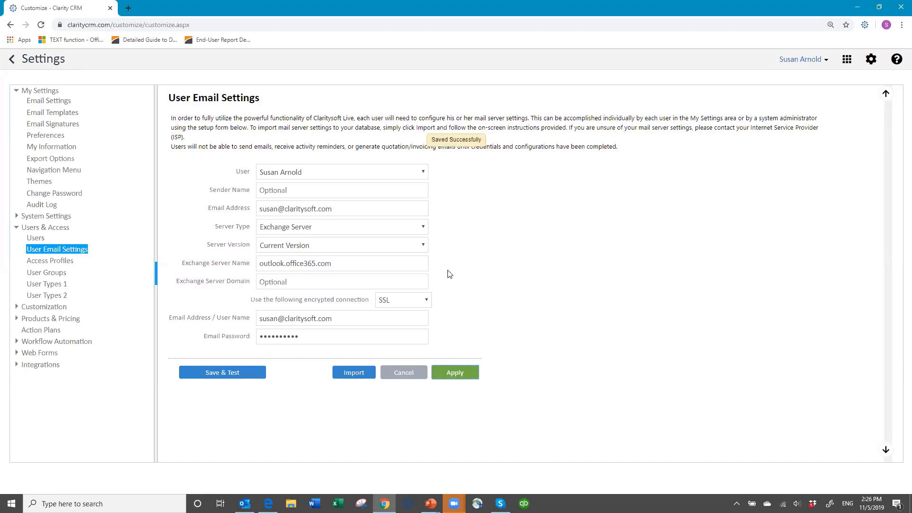
pyautogui.click(233, 379)
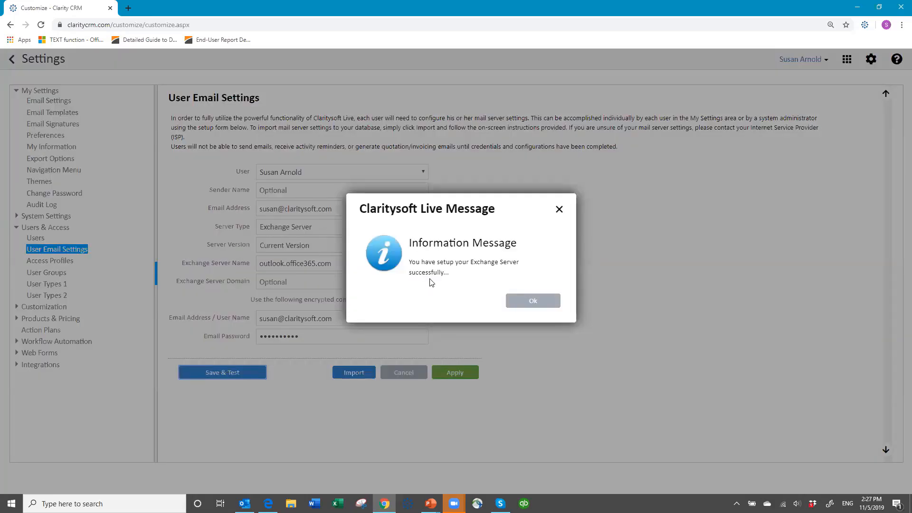
pyautogui.click(528, 300)
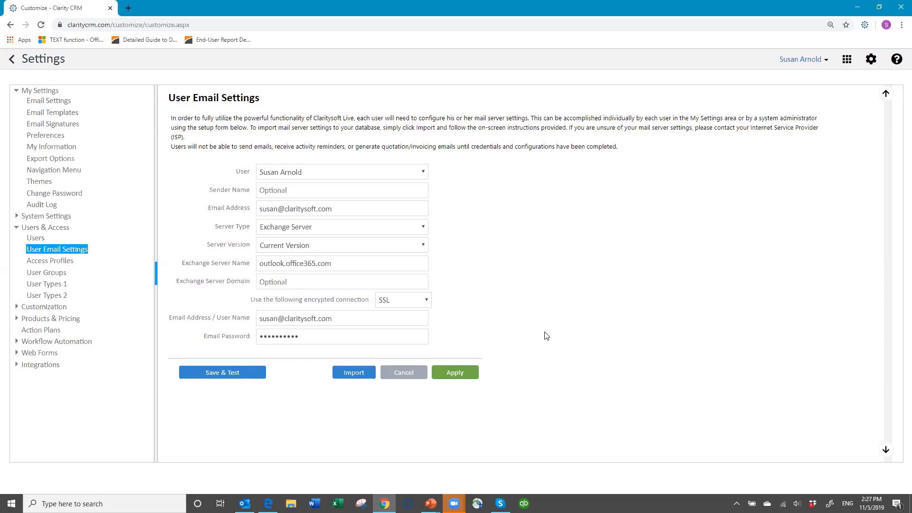
# Open Access Profiles under Users & Access in the settings tree
pyautogui.click(43, 262)
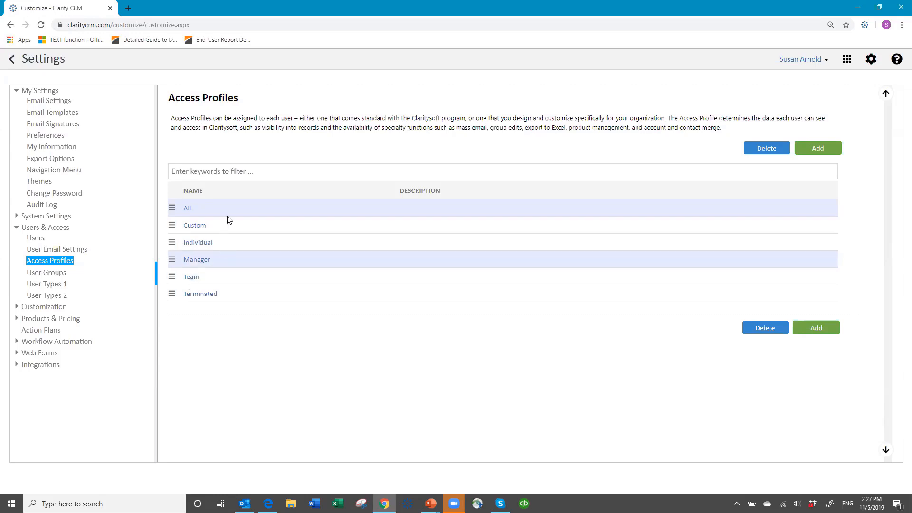
# Add profile 'All - Inside Sales' with Sales Person ticked and Lead Manager unticked
pyautogui.click(822, 149)
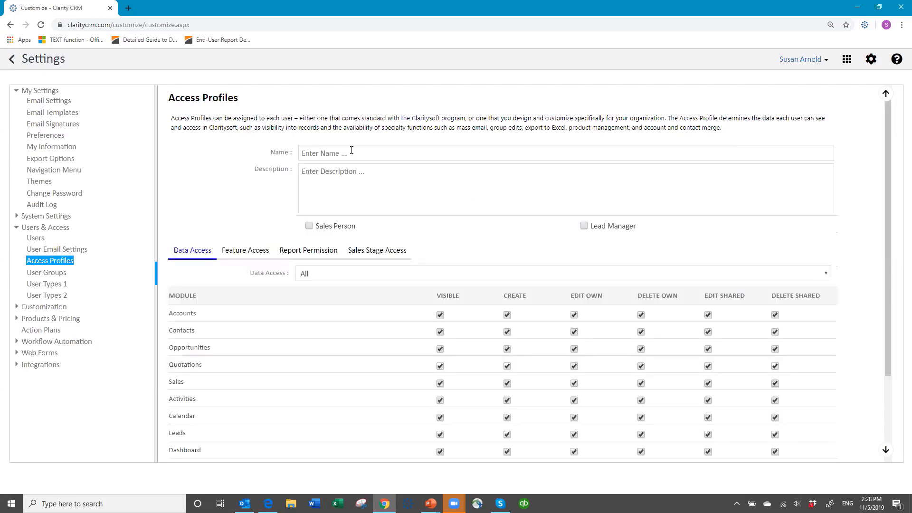
pyautogui.click(314, 152)
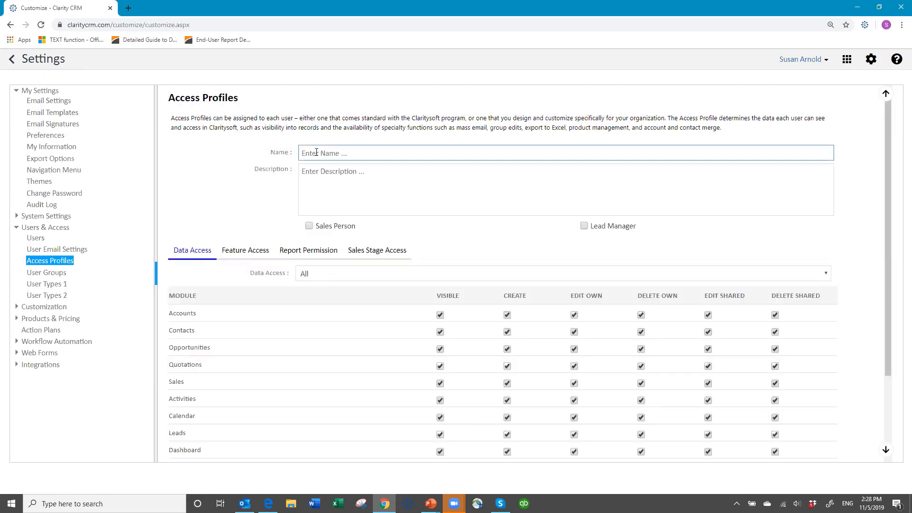
pyautogui.write('All - Inside Sales')
pyautogui.press('BackSpace')
pyautogui.press('BackSpace')
pyautogui.press('BackSpace')
pyautogui.write('les')
pyautogui.click(310, 227)
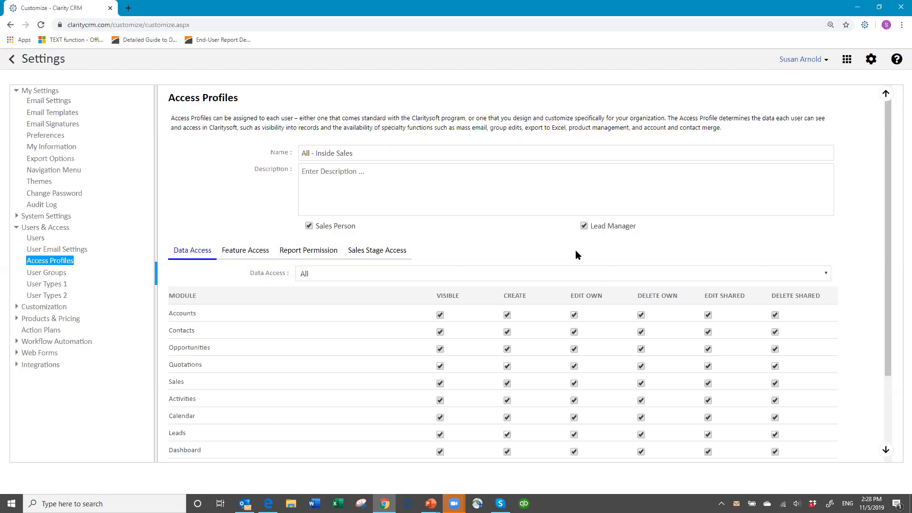
pyautogui.click(584, 226)
pyautogui.scroll(-2, 326, 303)
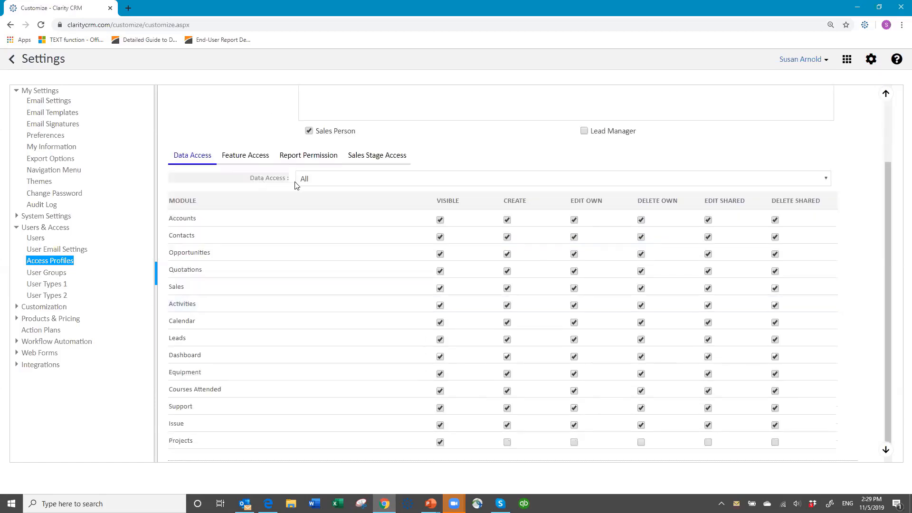
pyautogui.click(323, 179)
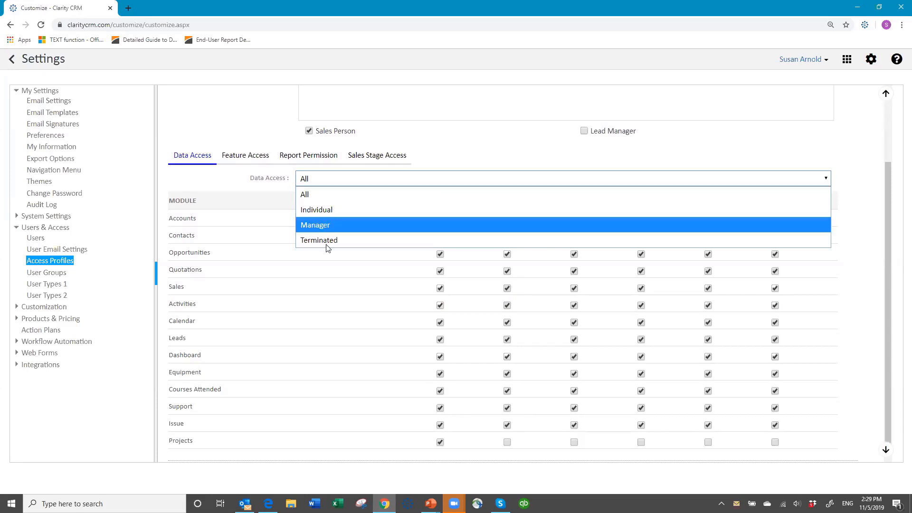
pyautogui.click(319, 179)
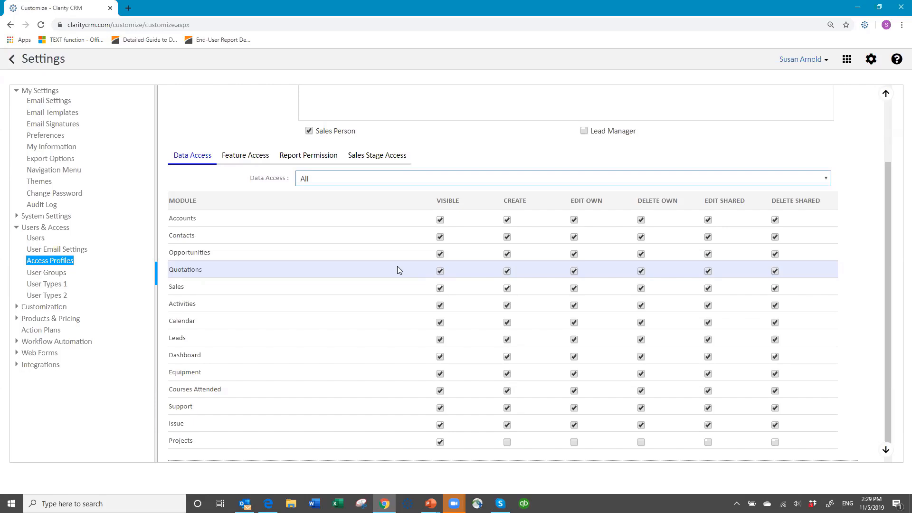
# Untick Visible for Quotations and Sales, and Delete Own and Edit Shared for Accounts
pyautogui.click(440, 271)
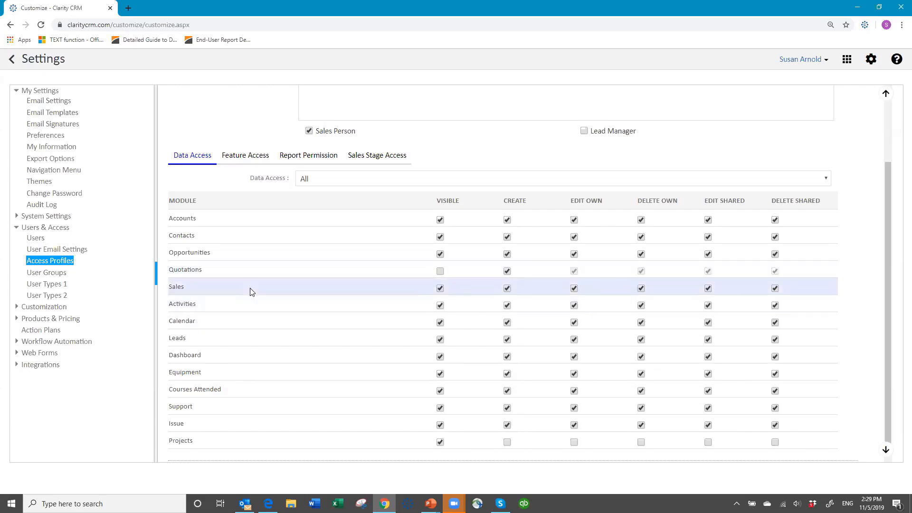
pyautogui.click(439, 288)
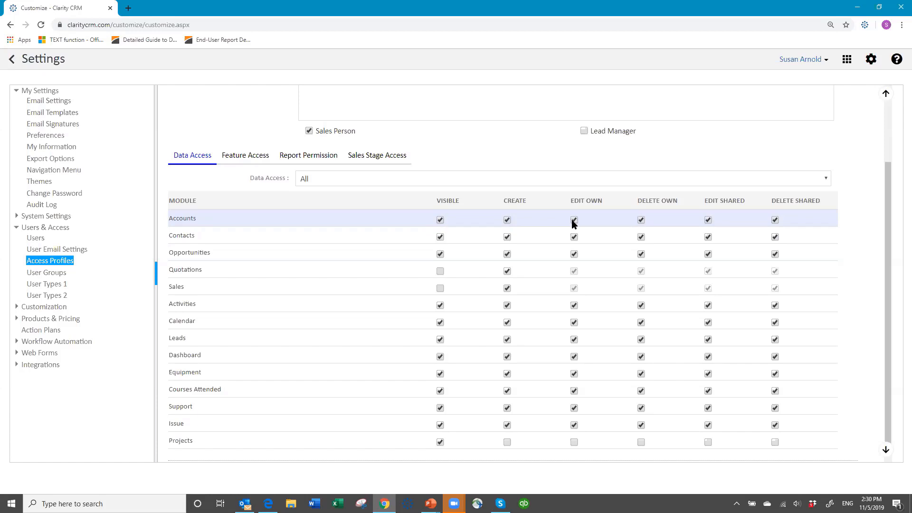
pyautogui.click(642, 220)
pyautogui.click(708, 220)
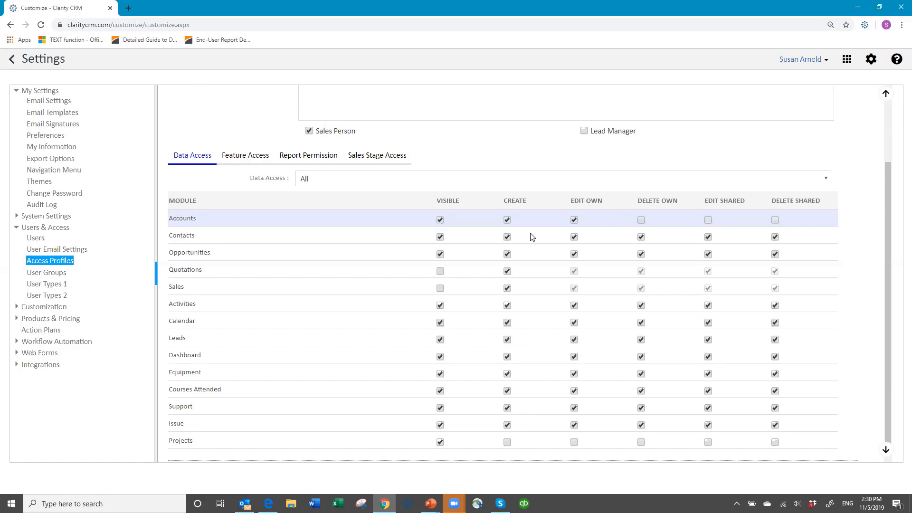
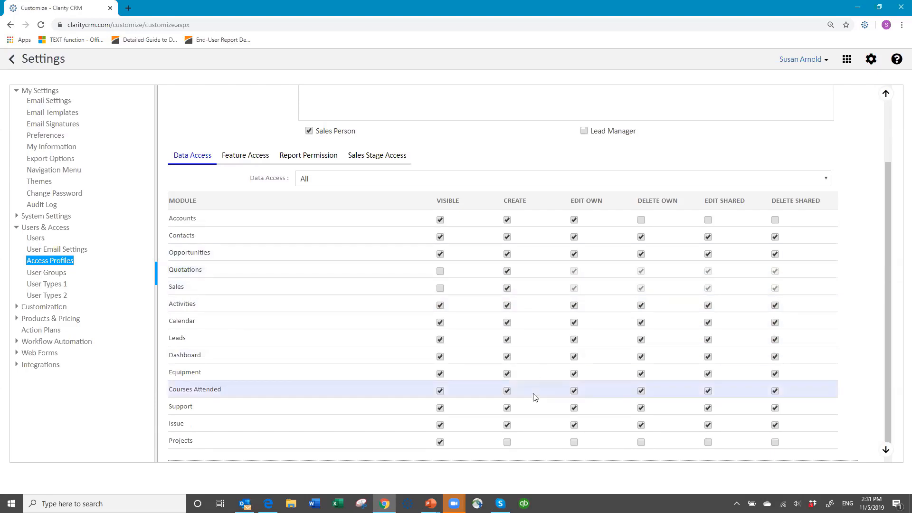
# Disable Import and Manage Products feature access for All - Inside Sales, then view its report permissions
pyautogui.scroll(-1, 483, 348)
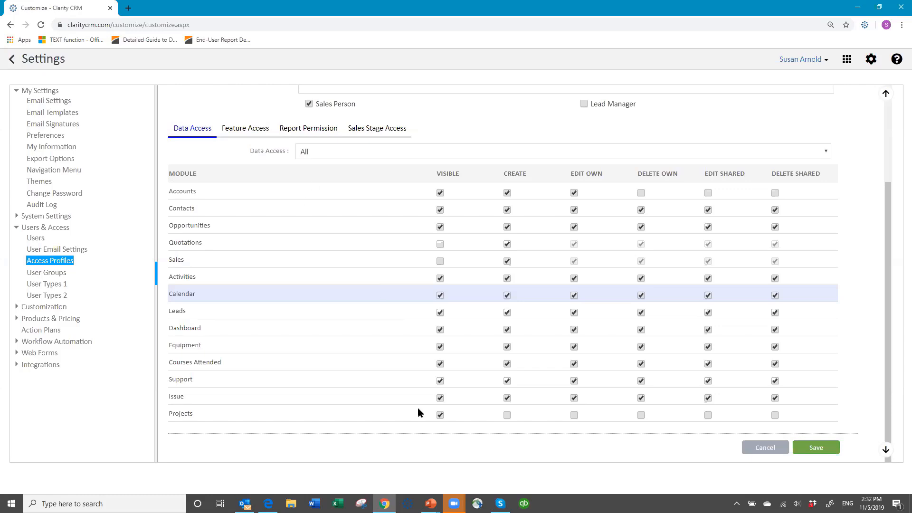
pyautogui.click(253, 131)
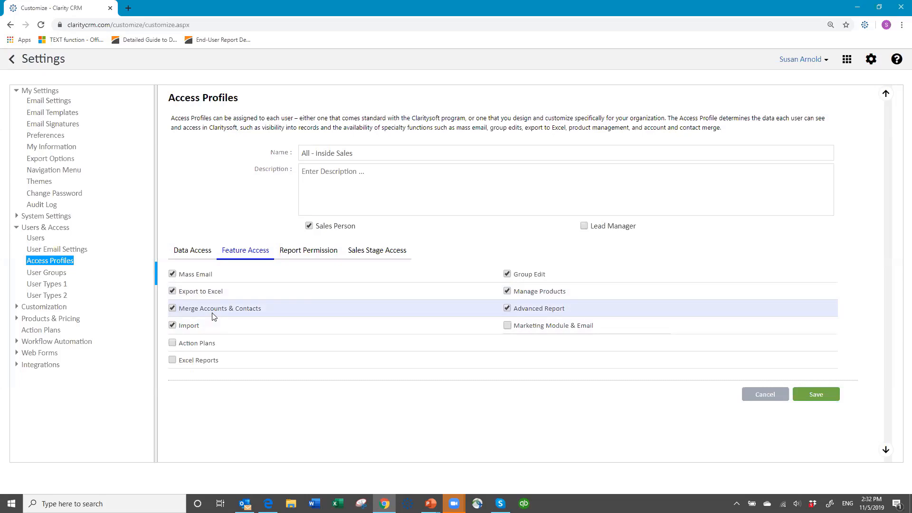
pyautogui.click(172, 327)
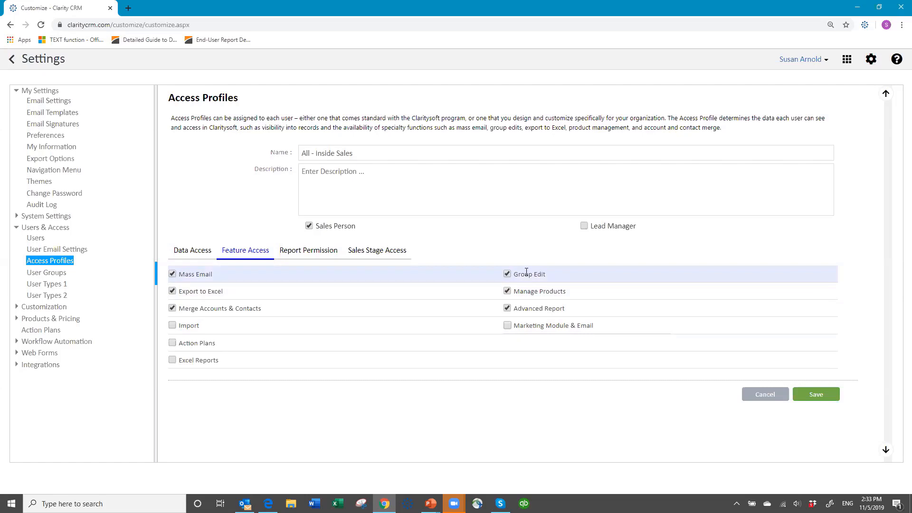
pyautogui.click(507, 293)
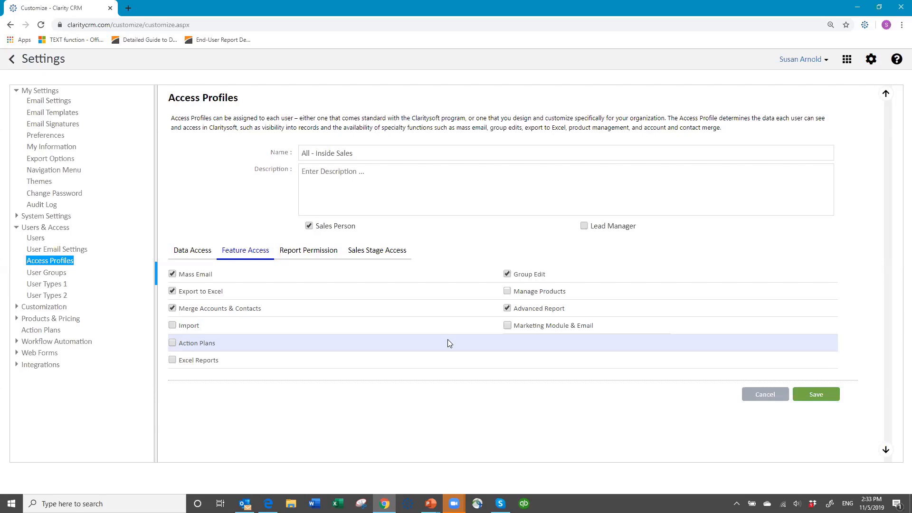
pyautogui.click(308, 256)
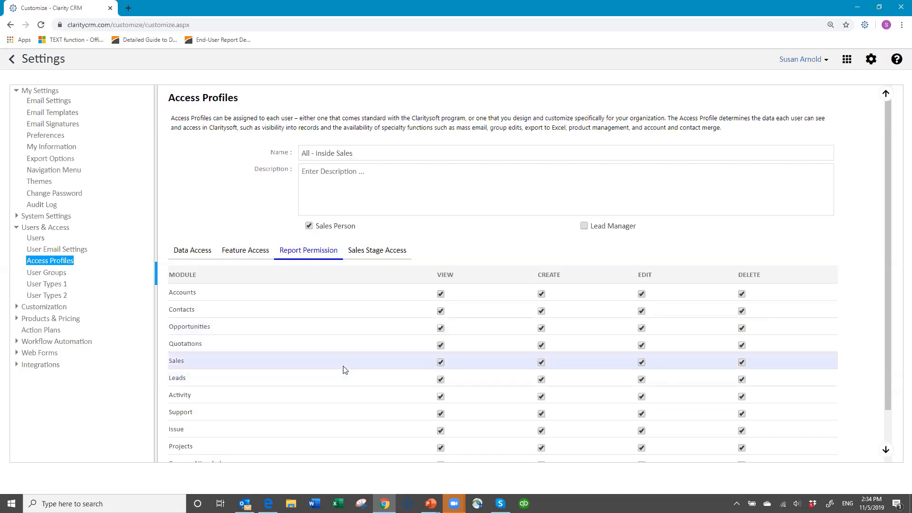
# Cancel the unsaved All - Inside Sales profile edits and go to the User Groups page
pyautogui.scroll(-2, 341, 367)
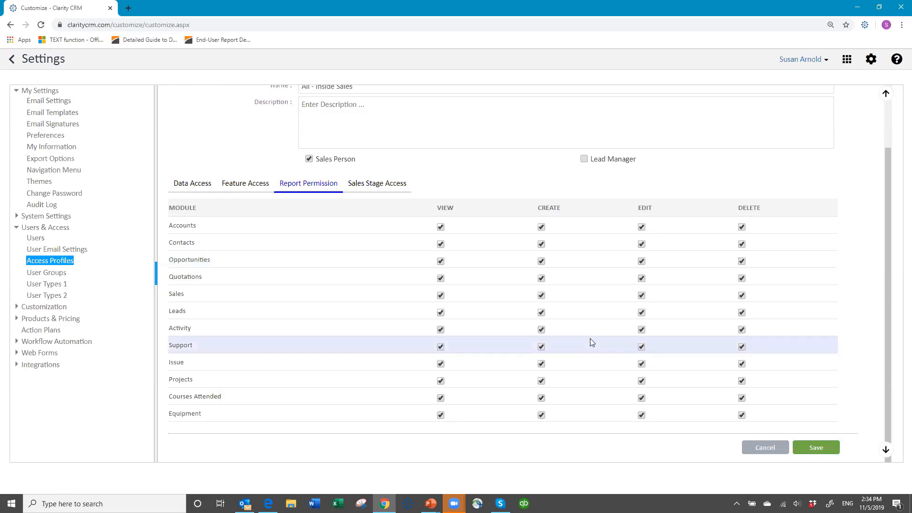
pyautogui.click(197, 188)
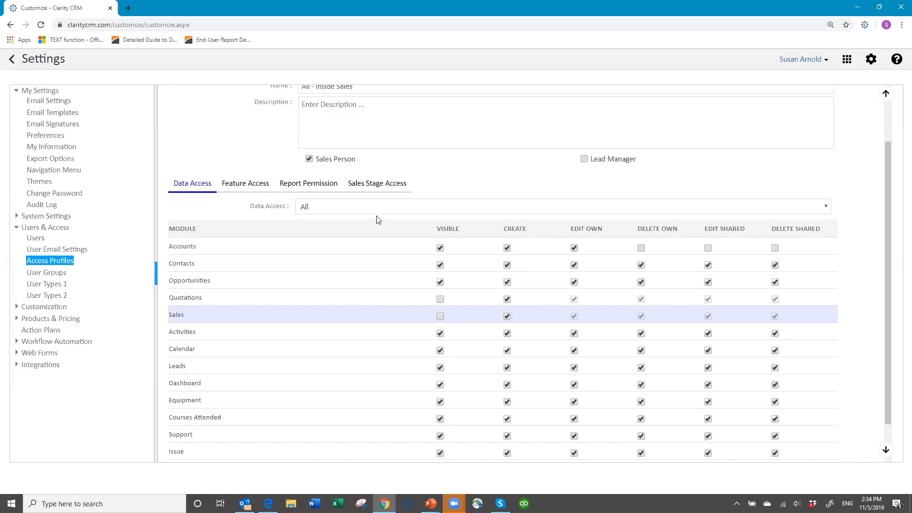
pyautogui.scroll(2, 380, 190)
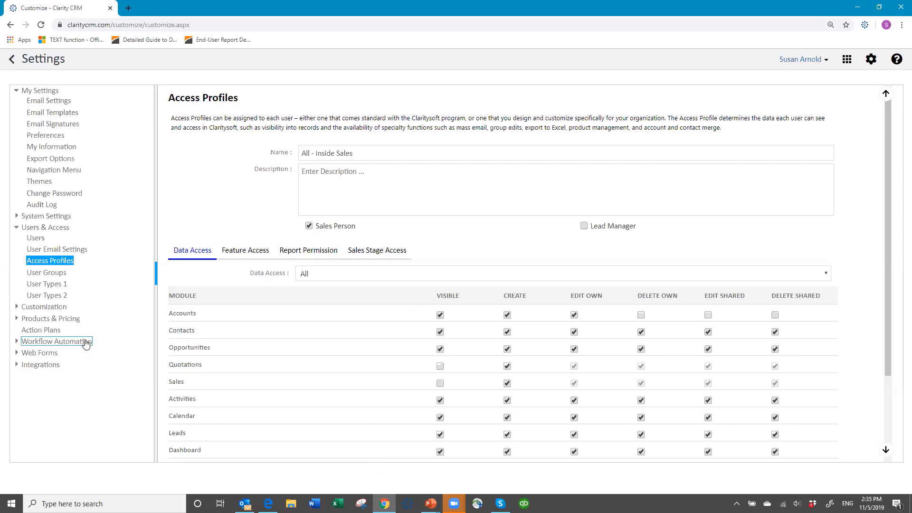
pyautogui.scroll(-3, 596, 376)
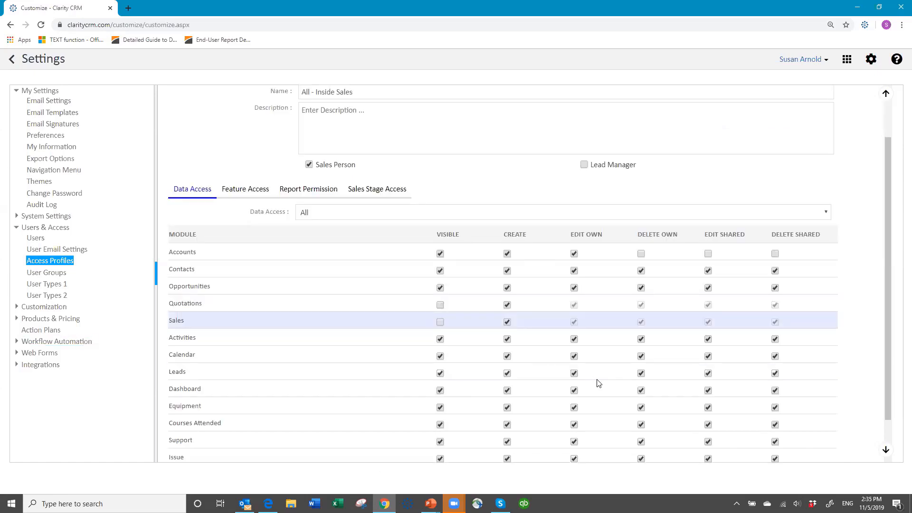
pyautogui.click(765, 447)
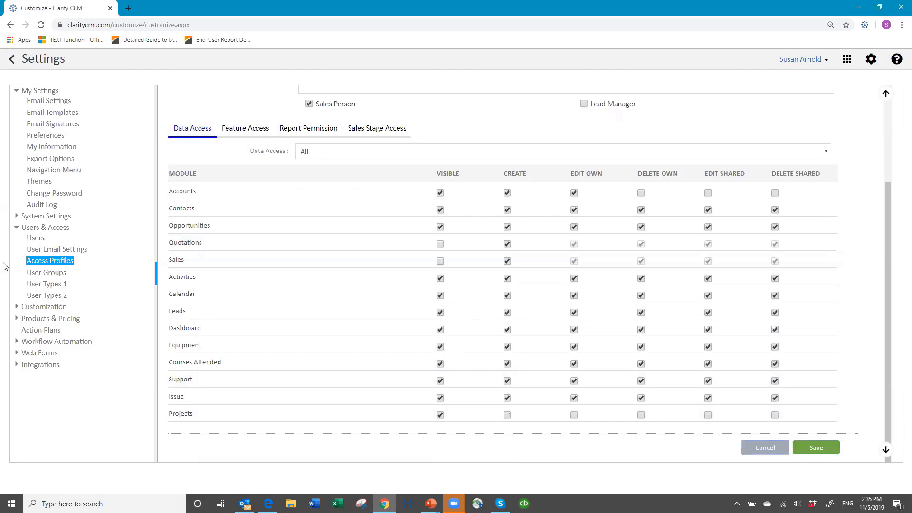
pyautogui.click(57, 274)
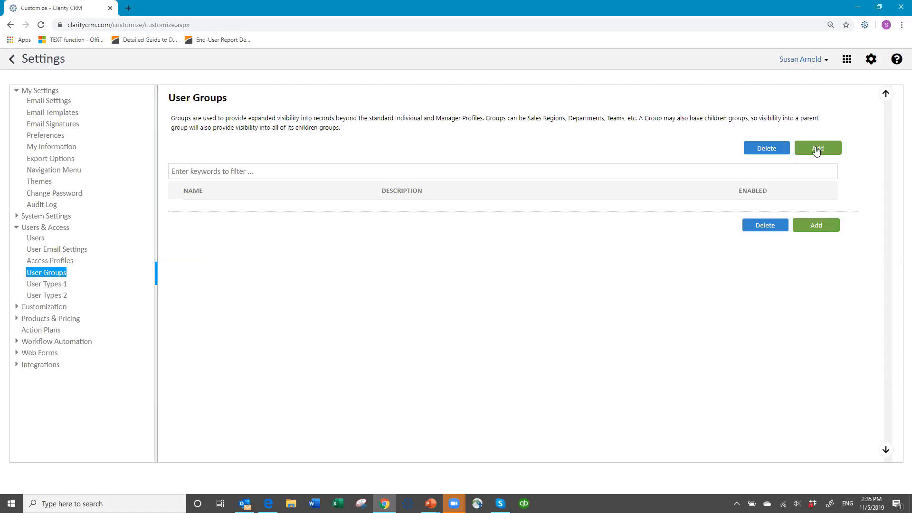
# Add and save a user group named 'NE Territory' with three selected group members
pyautogui.click(817, 149)
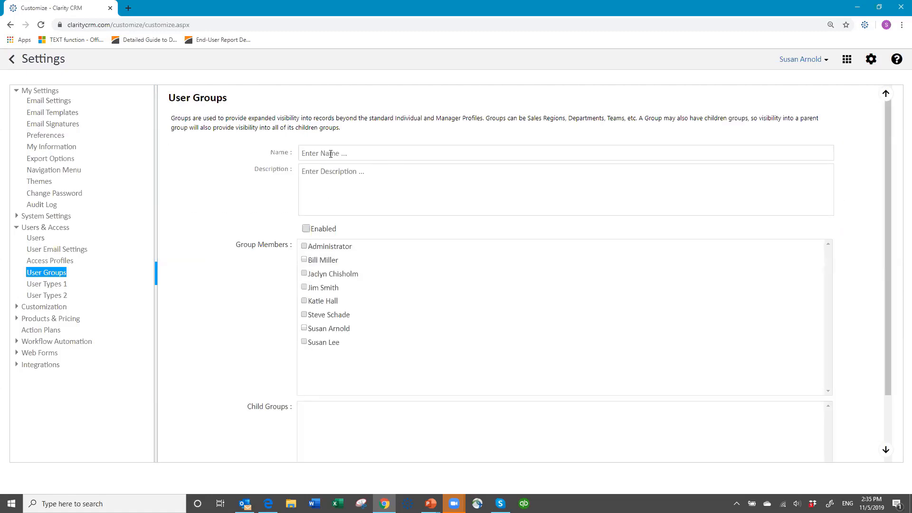
pyautogui.click(338, 154)
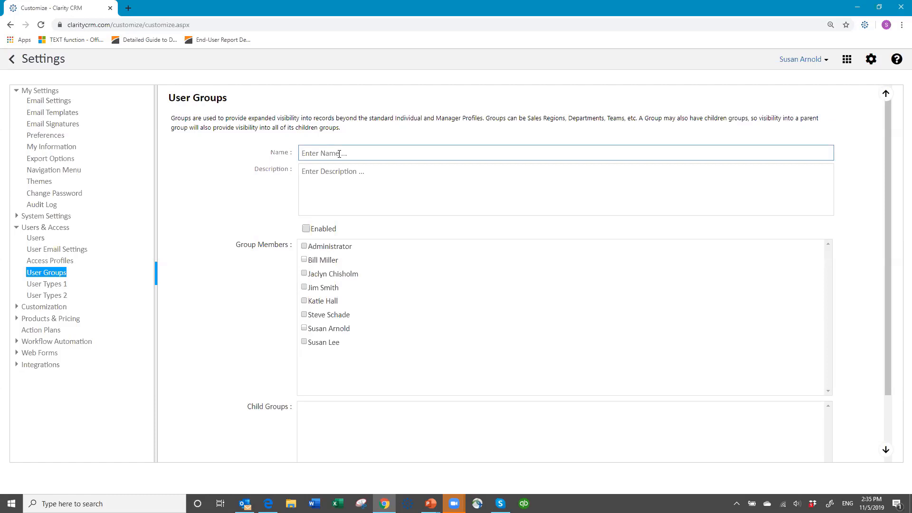
pyautogui.write('NE Territory')
pyautogui.click(304, 259)
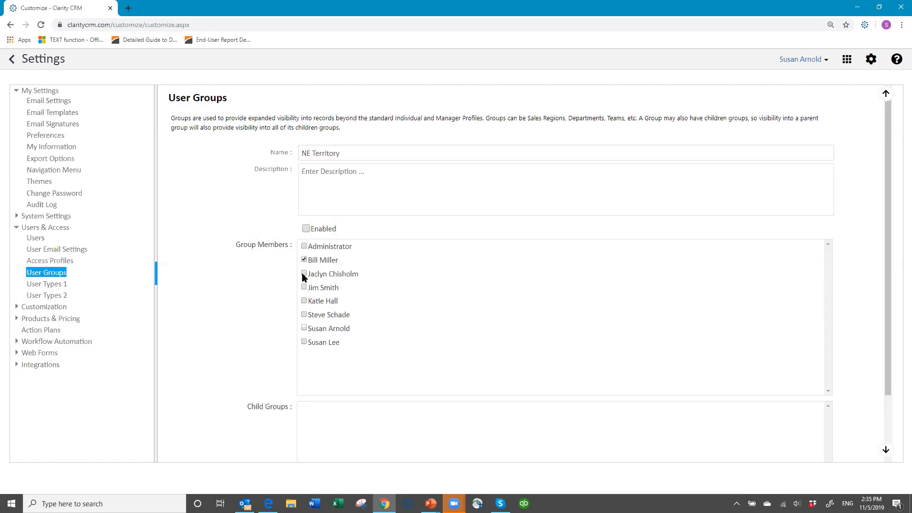
pyautogui.click(303, 273)
pyautogui.click(489, 328)
pyautogui.scroll(-2, 549, 308)
pyautogui.click(813, 448)
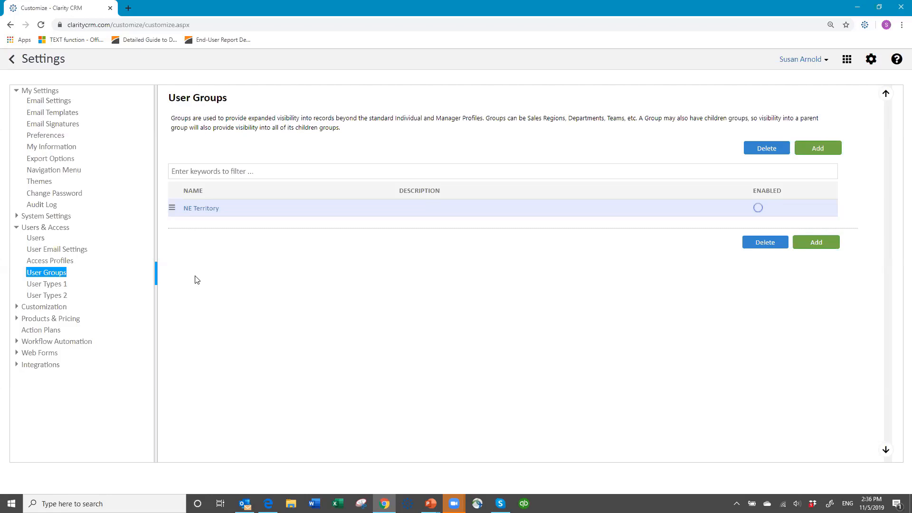
# Open the User Types 1 settings and expand the Customization branch of the settings tree
pyautogui.click(48, 284)
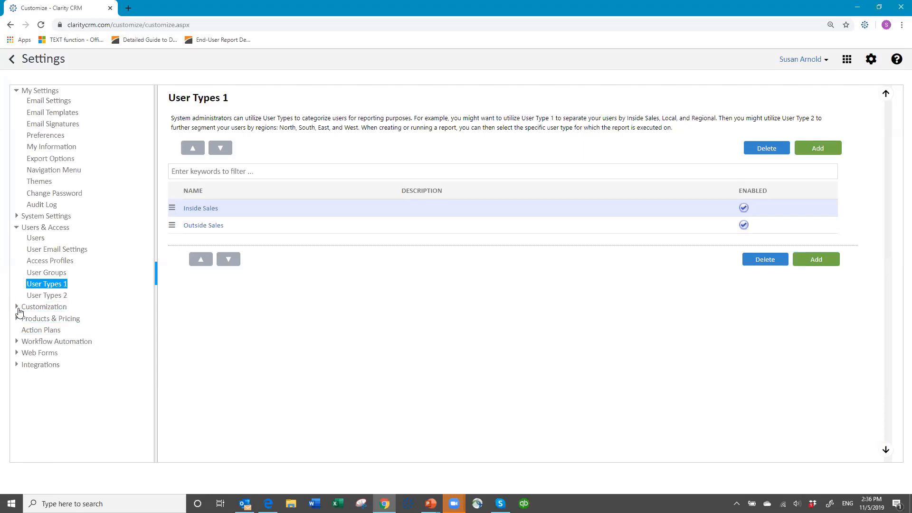
pyautogui.click(17, 307)
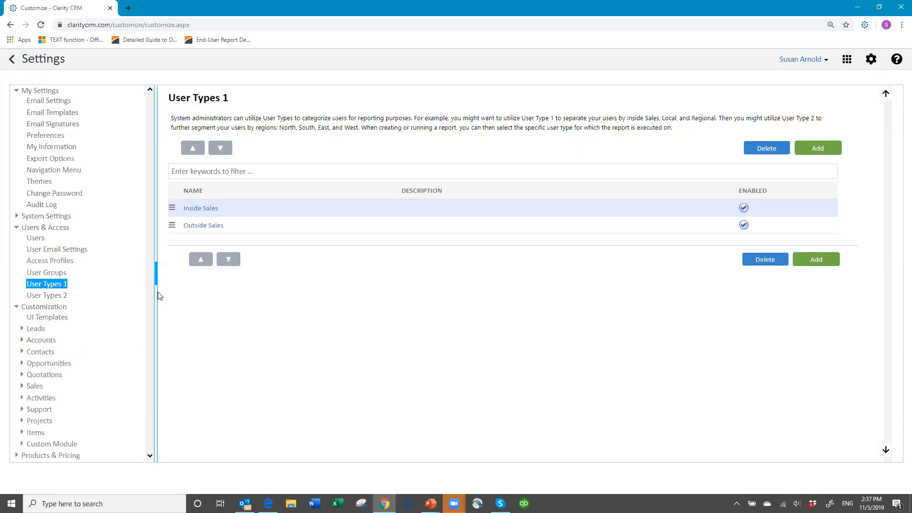
# Review the enabled Inside Sales and Outside Sales entries on the User Types 1 page
pyautogui.hotkey('ctrl', 'a')
pyautogui.scroll(-2, 116, 311)
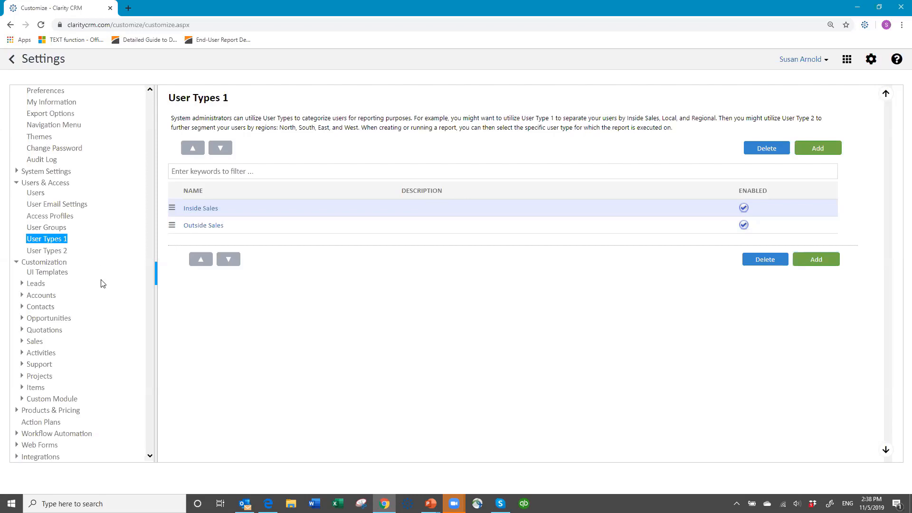
# Expand Customization > Leads and show the 18 lead custom fields, including Import Source, Gender, Territory
pyautogui.click(48, 330)
pyautogui.click(36, 283)
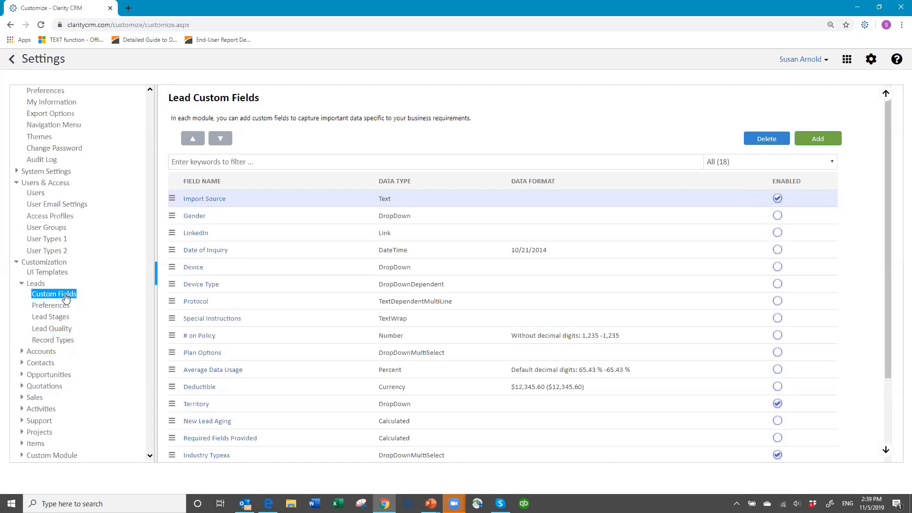
# Show Leads Preferences: numbering starts at 1 with 6 leading zeros and no prefix
pyautogui.click(60, 310)
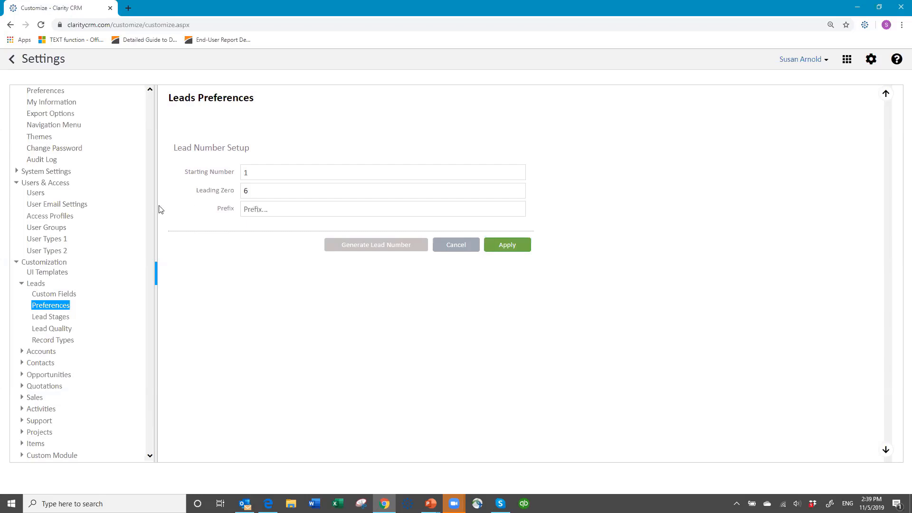
# Look over the lead stages, then the Lead Quality values Good, Average and Bad
pyautogui.click(55, 323)
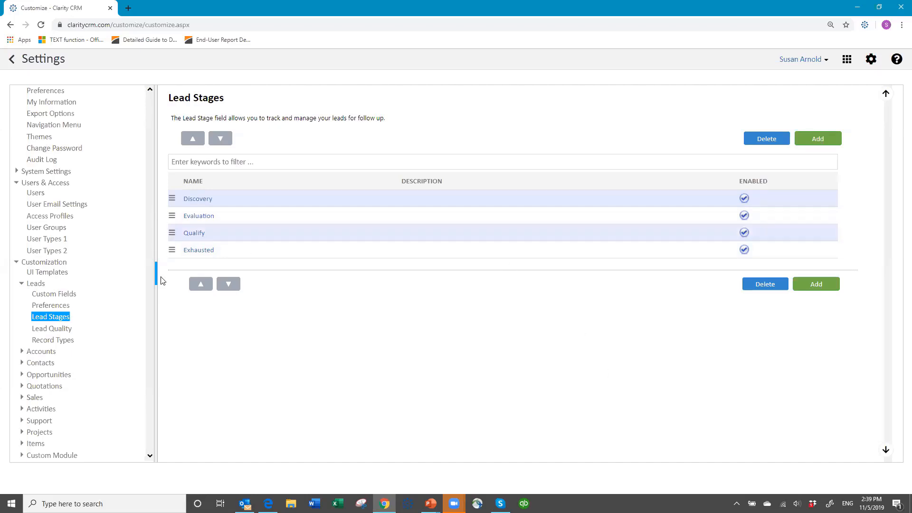
pyautogui.click(67, 332)
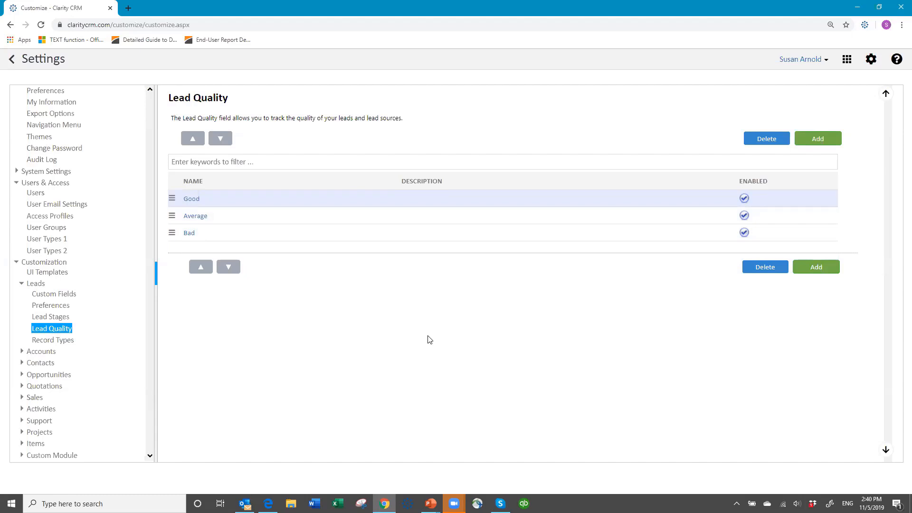
# Inspect the Territory dropdown field's setup without changes and return to the lead custom fields list
pyautogui.click(57, 295)
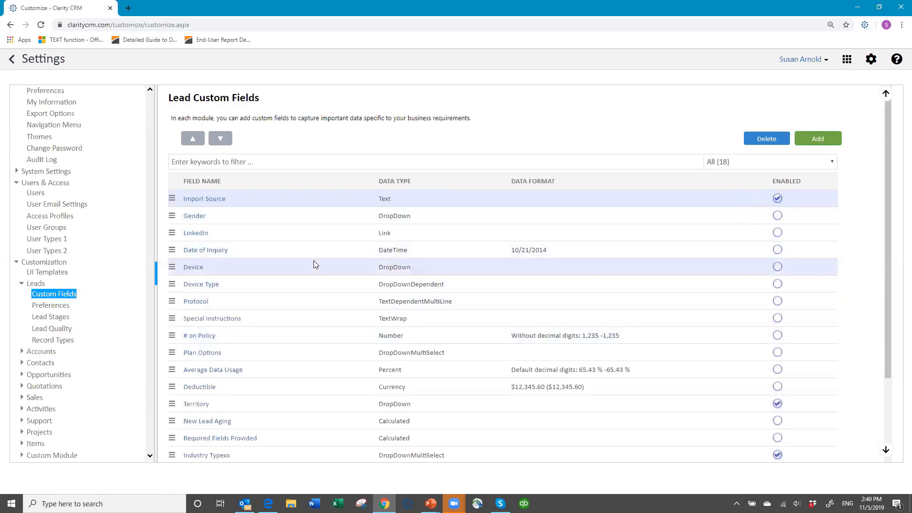
pyautogui.scroll(-3, 299, 295)
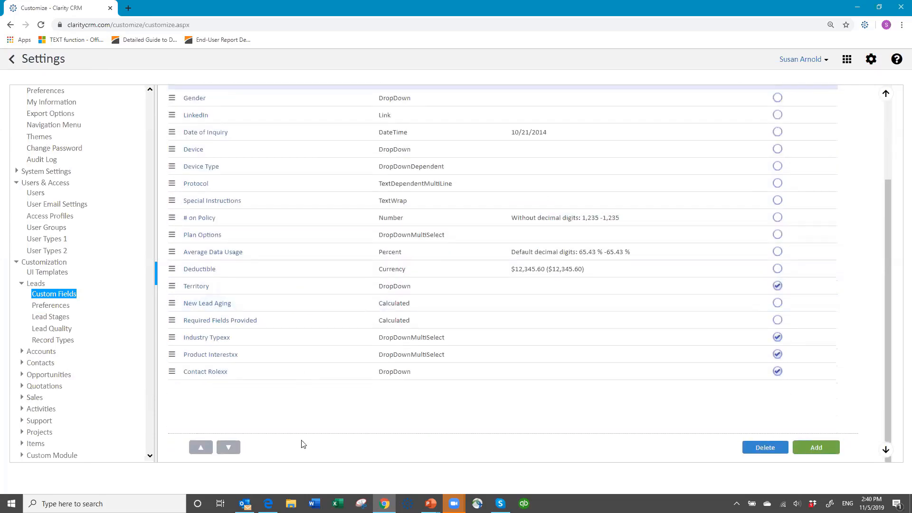
pyautogui.click(200, 288)
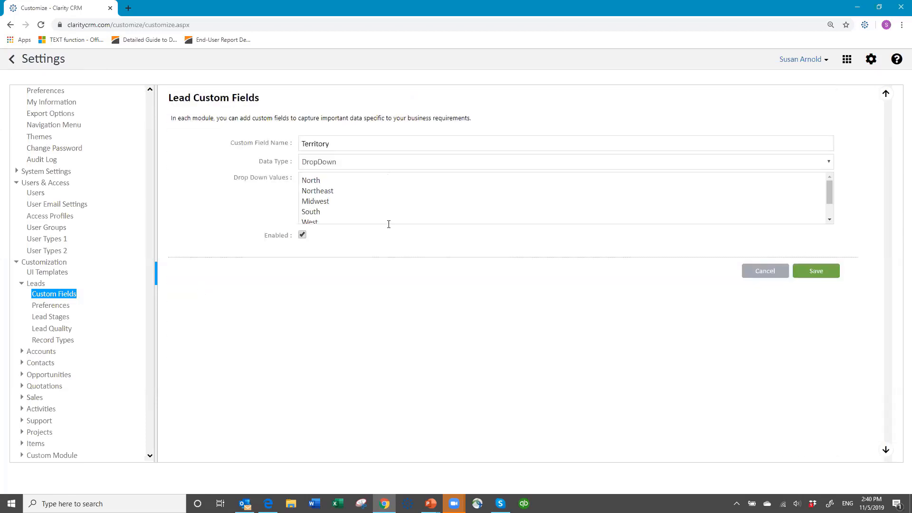
pyautogui.click(764, 271)
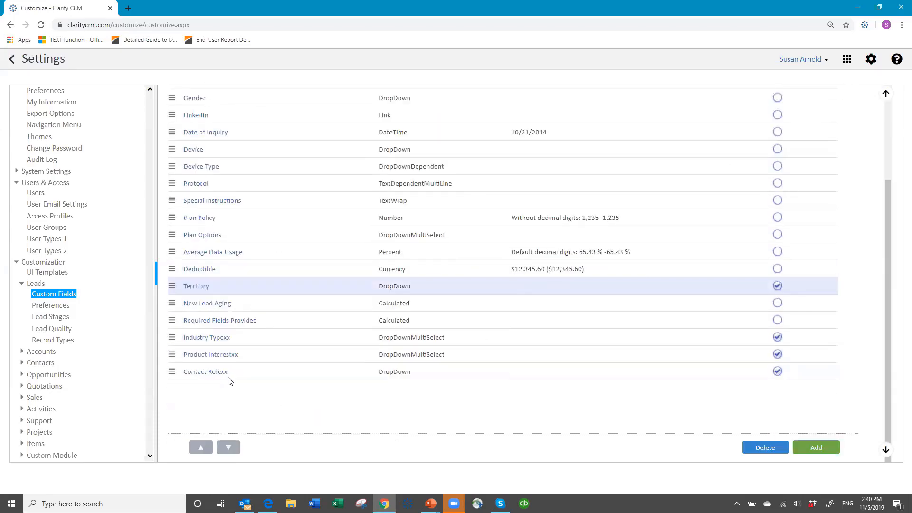
pyautogui.scroll(3, 469, 221)
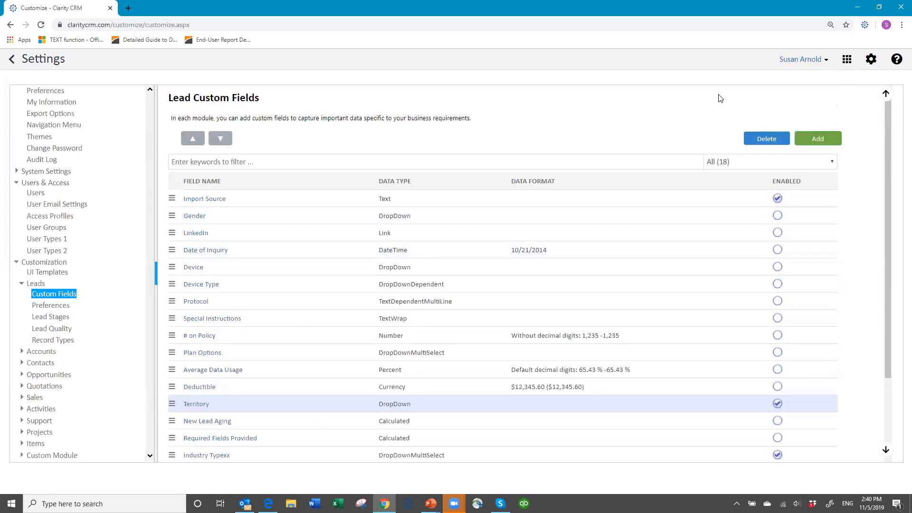
# Add a new lead custom field named 'Industry Type' and show its Data Type choices
pyautogui.click(810, 138)
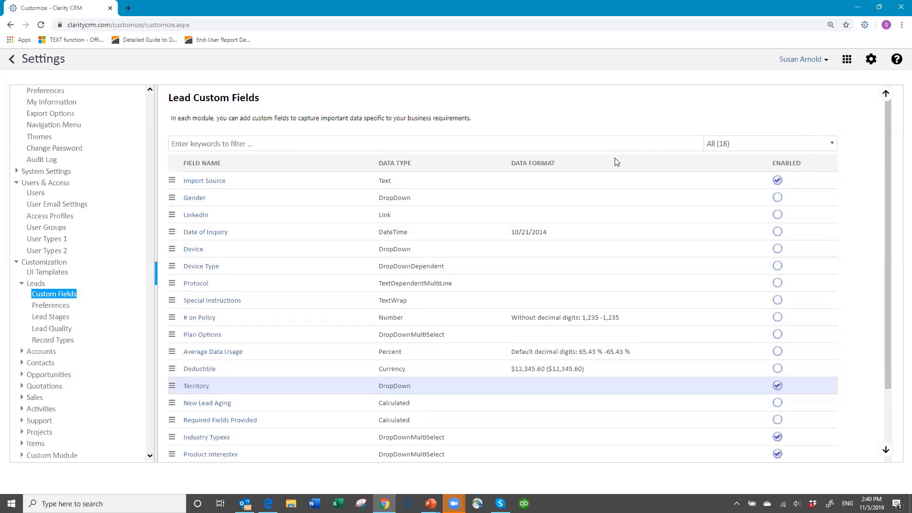
pyautogui.click(351, 140)
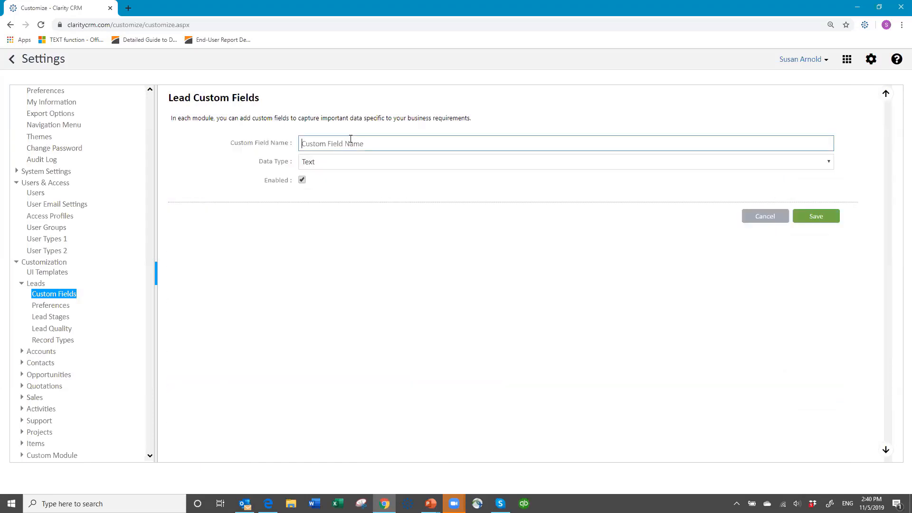
pyautogui.write('Industry Type')
pyautogui.press('Tab')
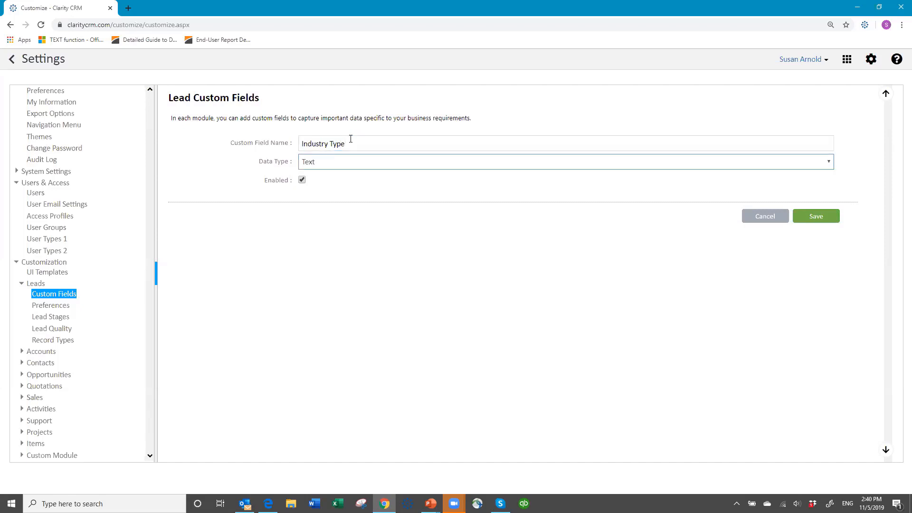
pyautogui.click(345, 163)
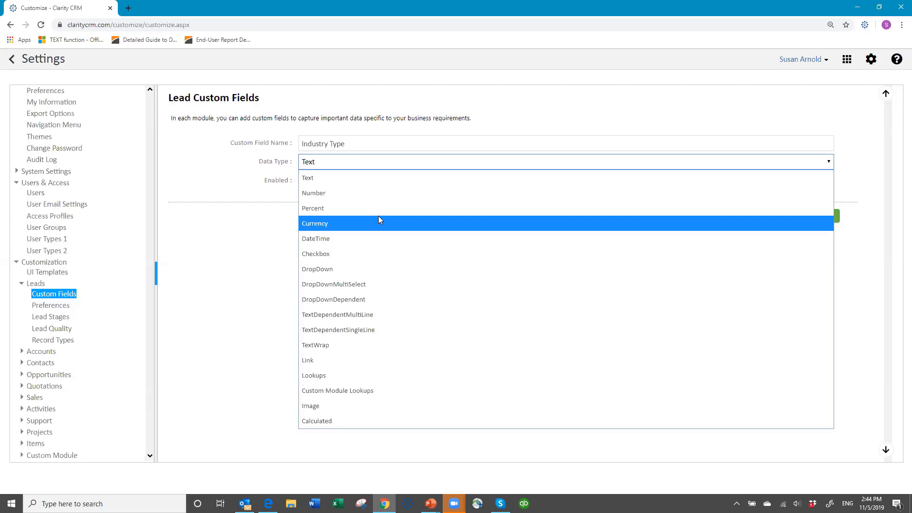
# Make Industry Type a DropDown field with the values Manufacturing, Retail, Hospitality and Education
pyautogui.click(345, 161)
pyautogui.click(345, 161)
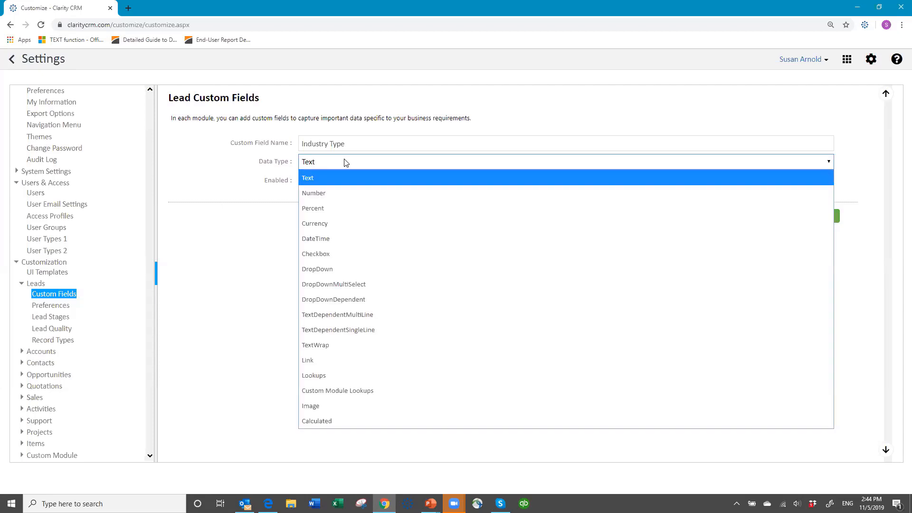
pyautogui.click(326, 270)
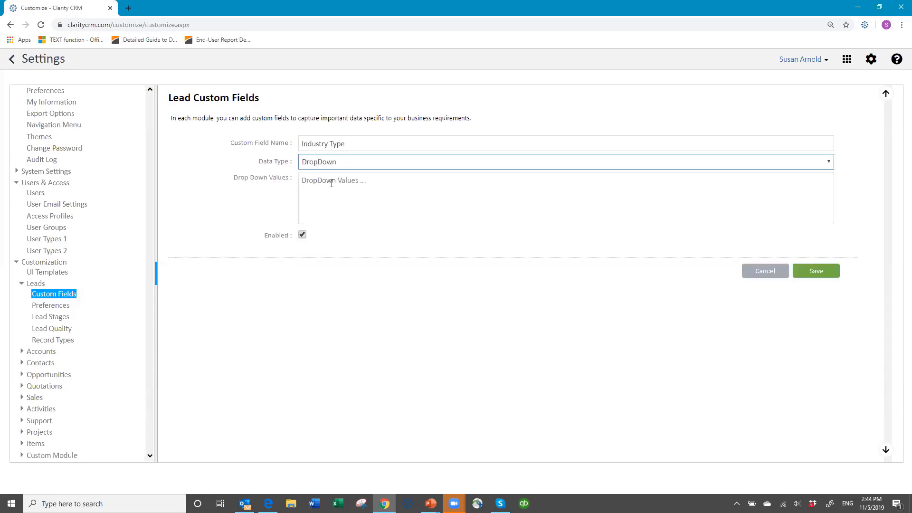
pyautogui.click(334, 180)
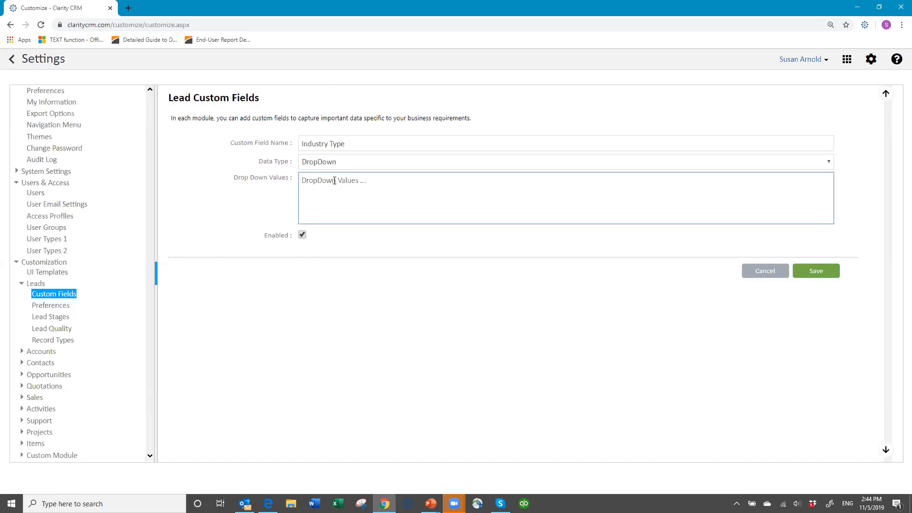
pyautogui.write('Manufacturing')
pyautogui.press('Return')
pyautogui.write('Retail ')
pyautogui.write('Hospital')
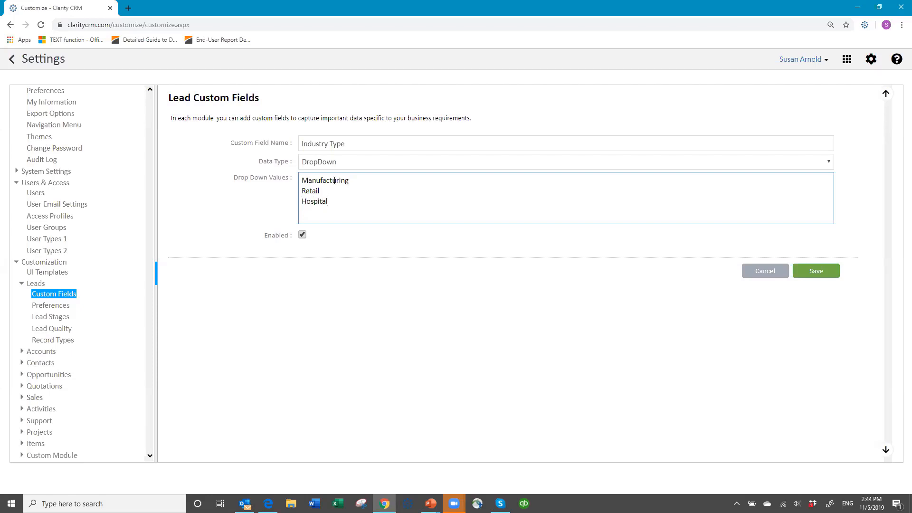
pyautogui.write('ity')
pyautogui.press('Return')
pyautogui.write('Education')
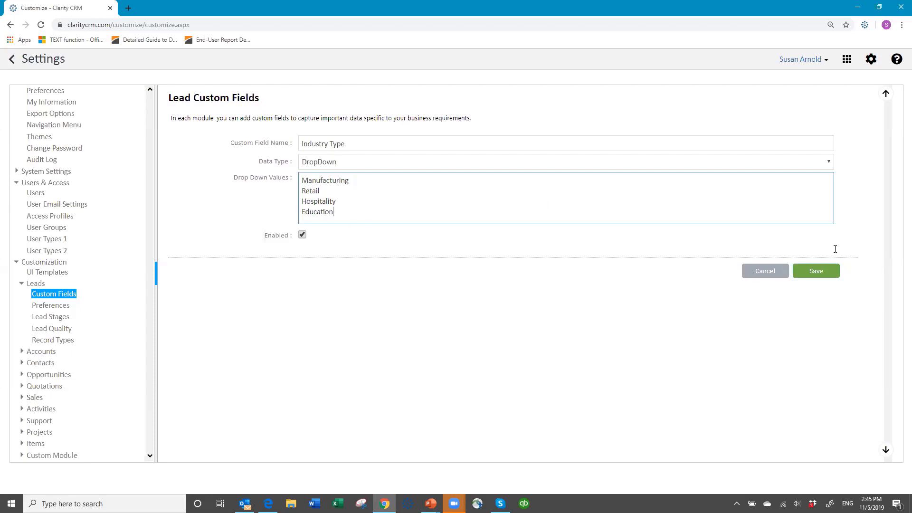
# Save the Industry Type field and find it at the bottom of the lead custom fields list
pyautogui.click(802, 272)
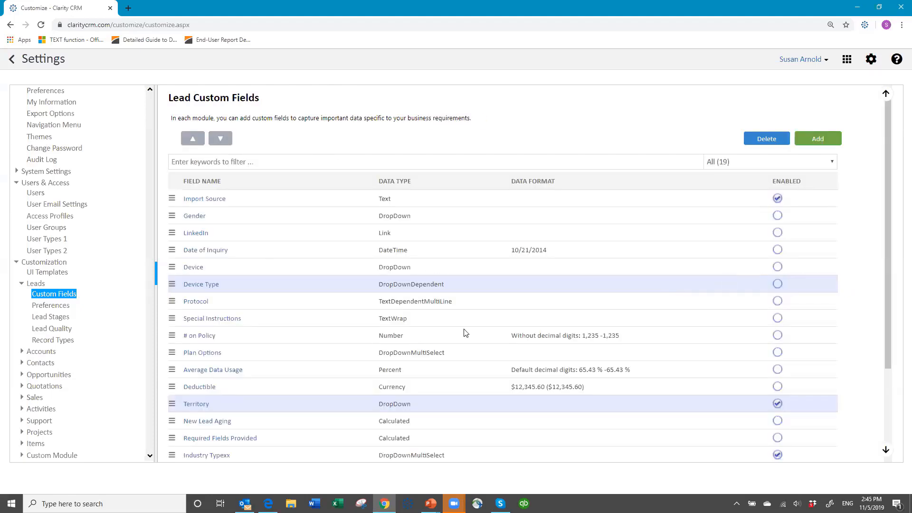
pyautogui.scroll(-3, 439, 342)
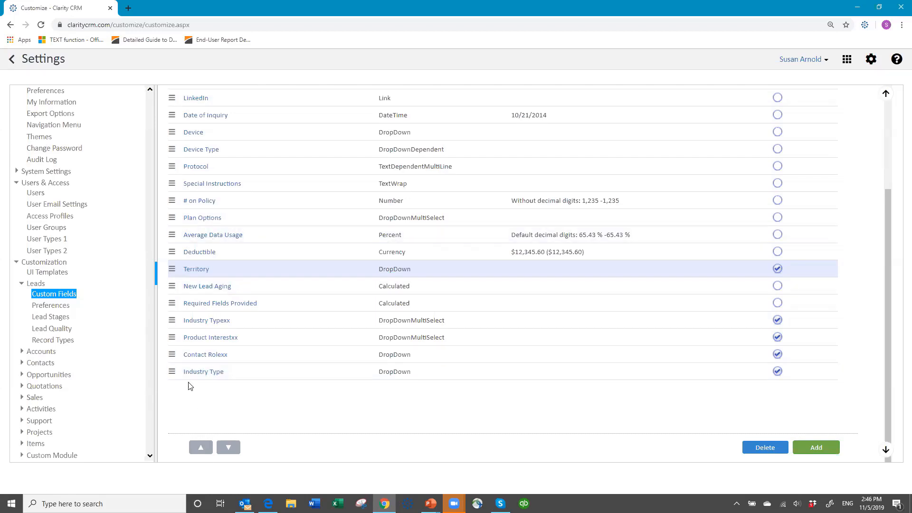
# Go to UI Templates and bring up the Lead UI Template design page
pyautogui.click(47, 273)
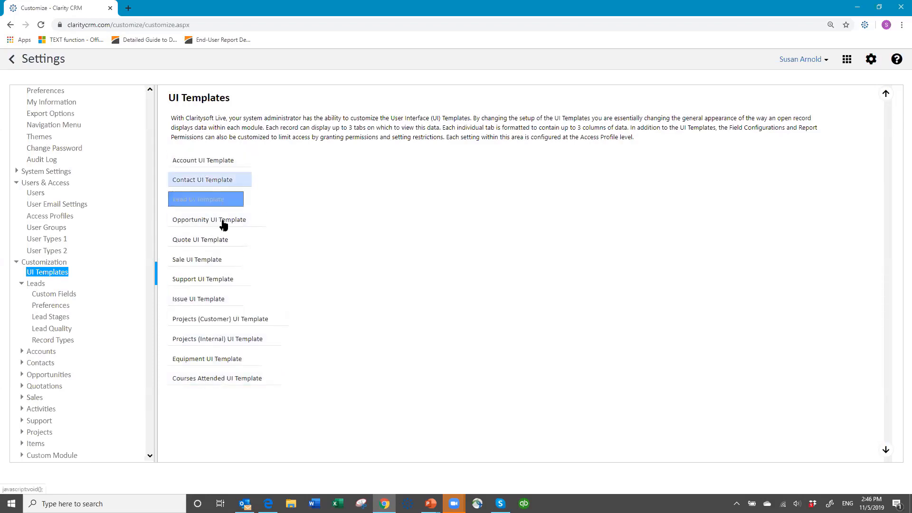
pyautogui.click(212, 202)
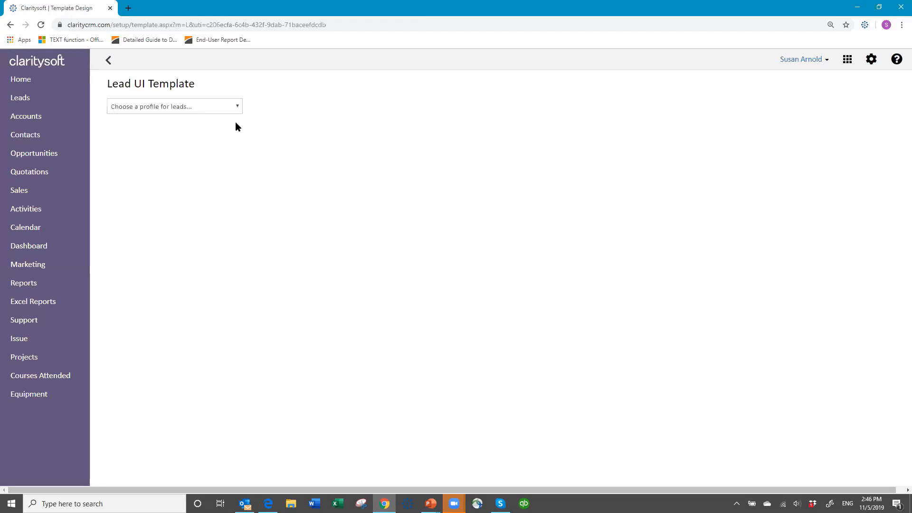
# List the lead profiles: Base Template, All, Manager, Team, Custom, Terminated and Individual
pyautogui.click(236, 107)
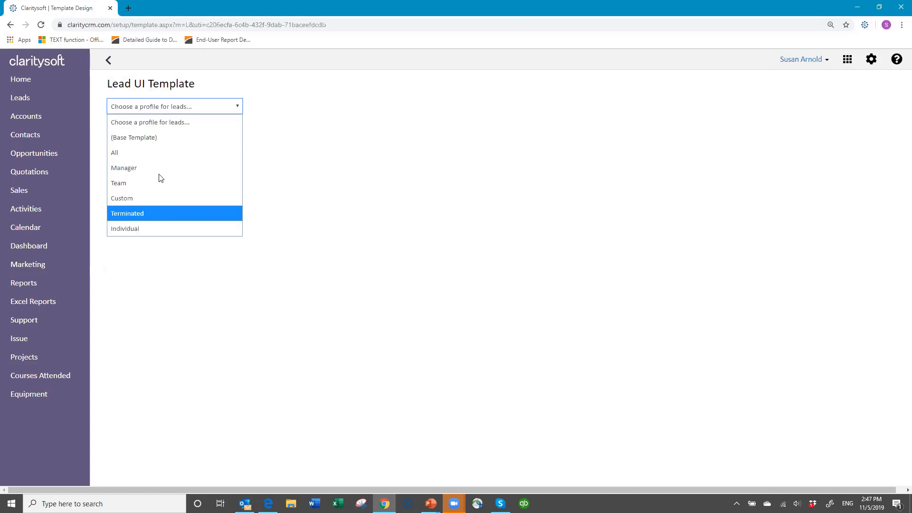
# Load the Base Template lead layout, replacing Contact Rolexx with the Industry Type field
pyautogui.click(160, 138)
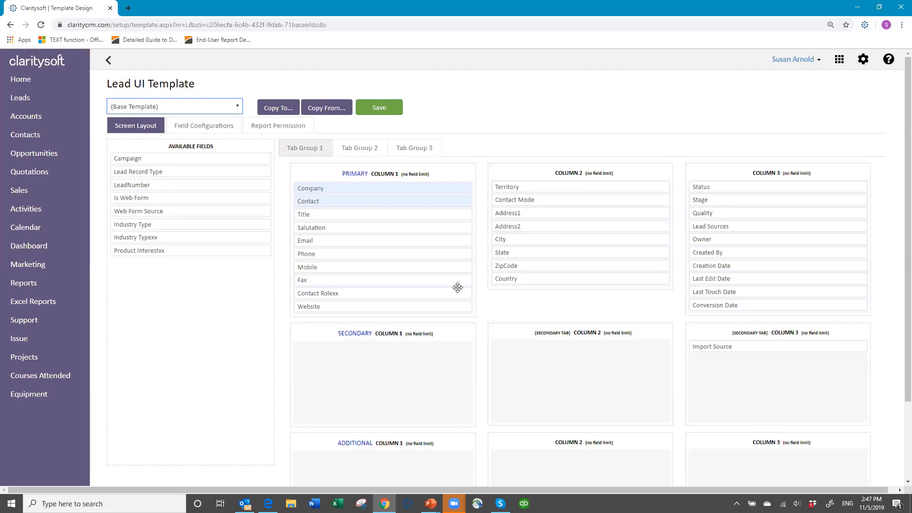
pyautogui.moveTo(341, 292); pyautogui.dragTo(155, 264)
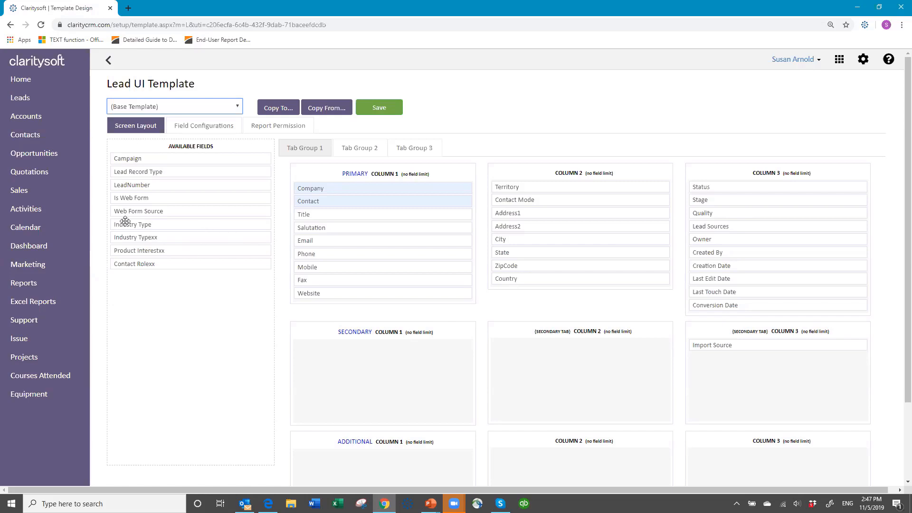
pyautogui.moveTo(128, 224); pyautogui.dragTo(511, 186)
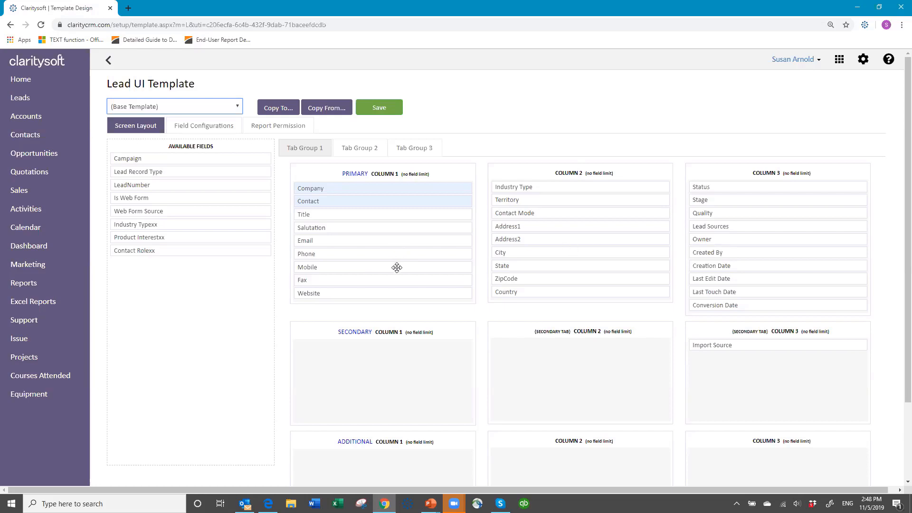
# Move Address1, Address2, City, State, ZipCode and Country into Secondary Column 1
pyautogui.scroll(-1, 398, 389)
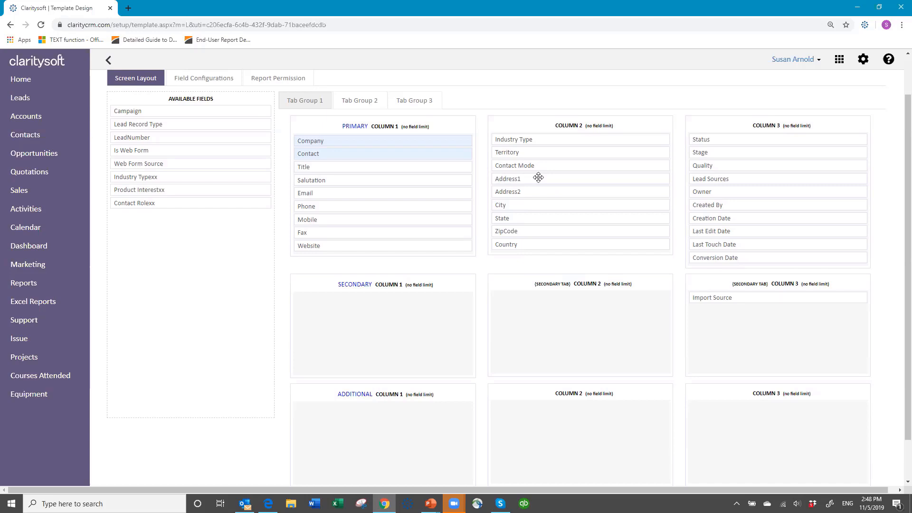
pyautogui.moveTo(538, 177); pyautogui.dragTo(351, 309)
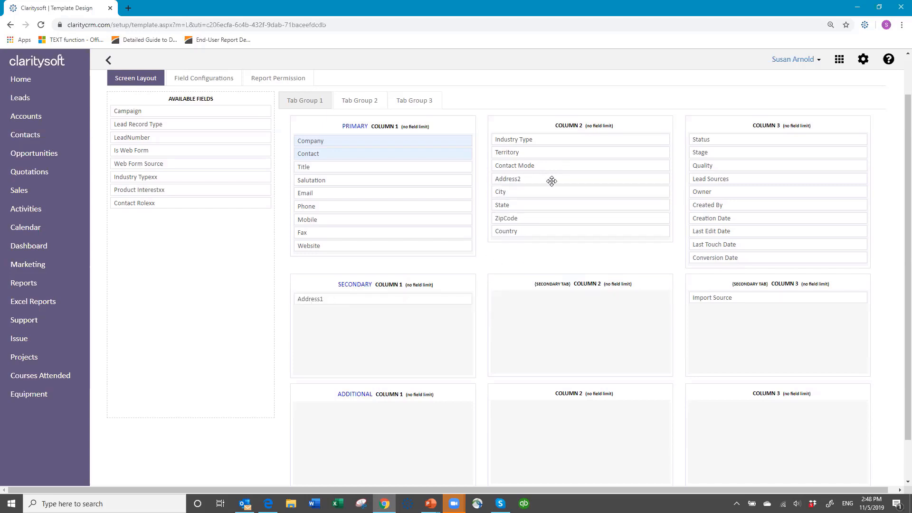
pyautogui.moveTo(549, 179); pyautogui.dragTo(350, 312)
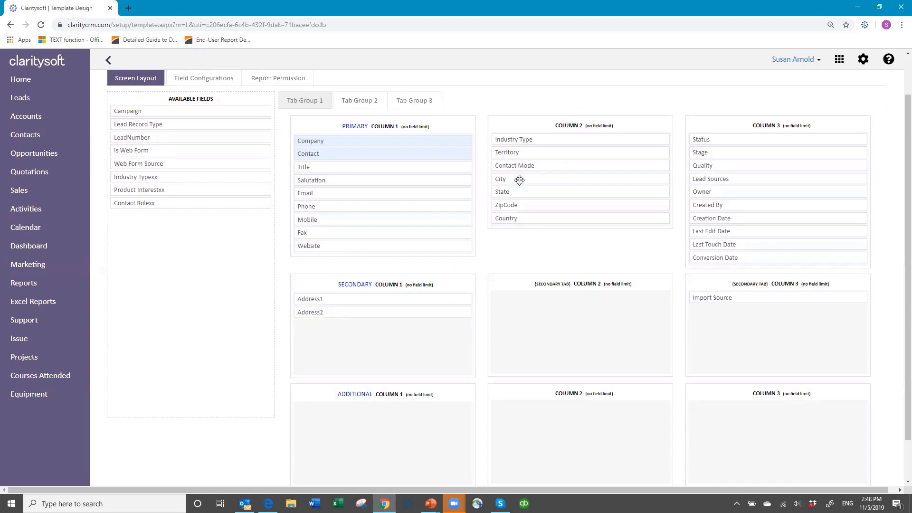
pyautogui.moveTo(519, 180); pyautogui.dragTo(319, 325)
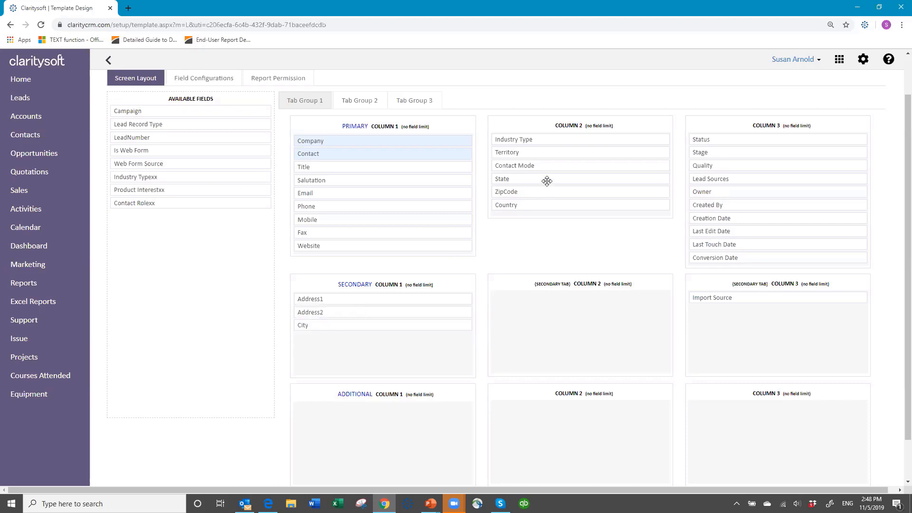
pyautogui.moveTo(533, 179); pyautogui.dragTo(347, 332)
pyautogui.moveTo(531, 181); pyautogui.dragTo(317, 353)
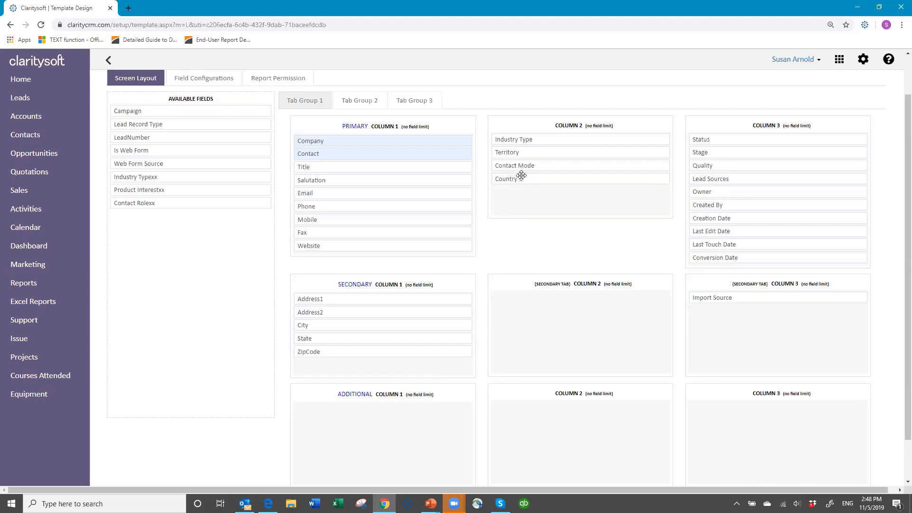
pyautogui.moveTo(522, 183); pyautogui.dragTo(329, 366)
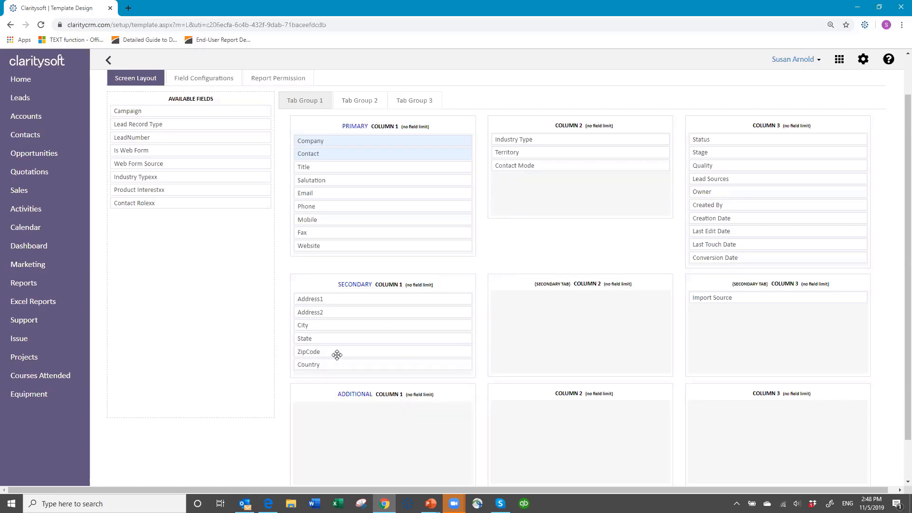
# Rename the Secondary section heading to 'Address info'
pyautogui.click(368, 285)
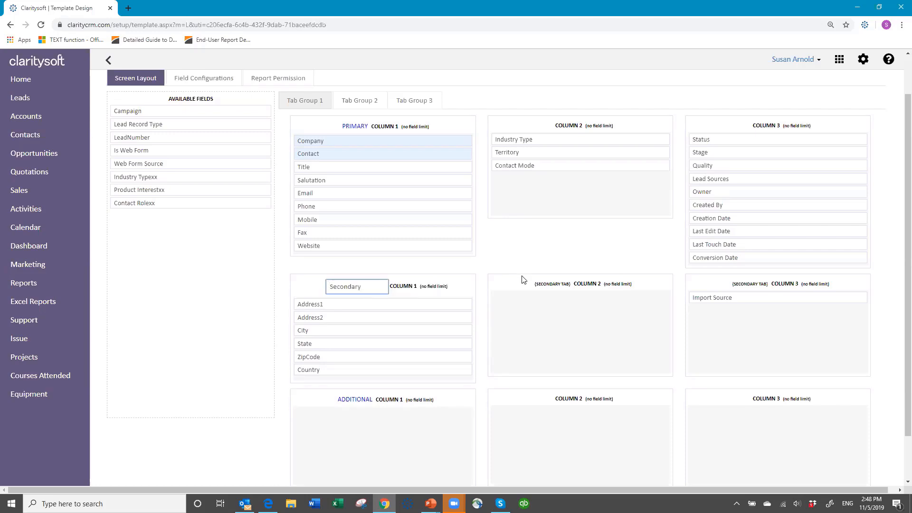
pyautogui.press('BackSpace')
pyautogui.press('BackSpace')
pyautogui.press('BackSpace')
pyautogui.press('BackSpace')
pyautogui.press('BackSpace')
pyautogui.press('BackSpace')
pyautogui.press('BackSpace')
pyautogui.press('BackSpace')
pyautogui.press('BackSpace')
pyautogui.write('Addre')
pyautogui.click(522, 278)
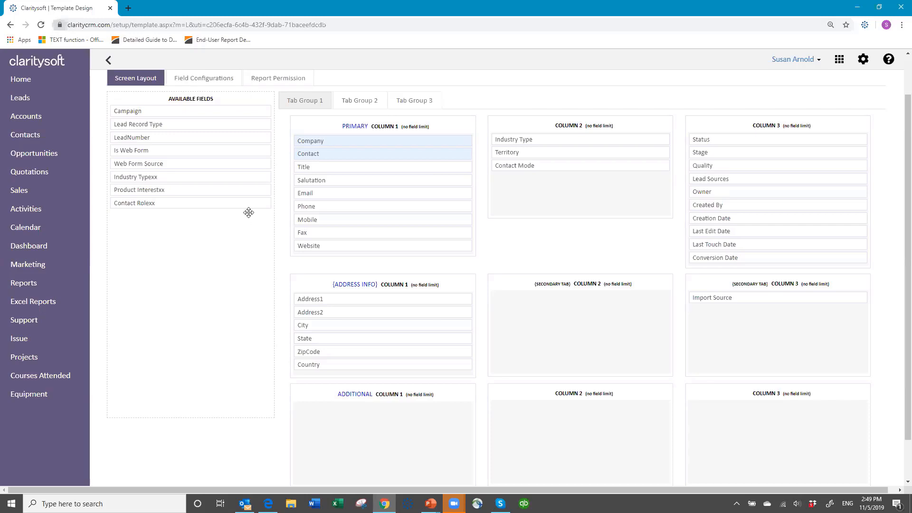
# Review the lead template's Field Configurations for visibility, read-only and required settings
pyautogui.click(209, 79)
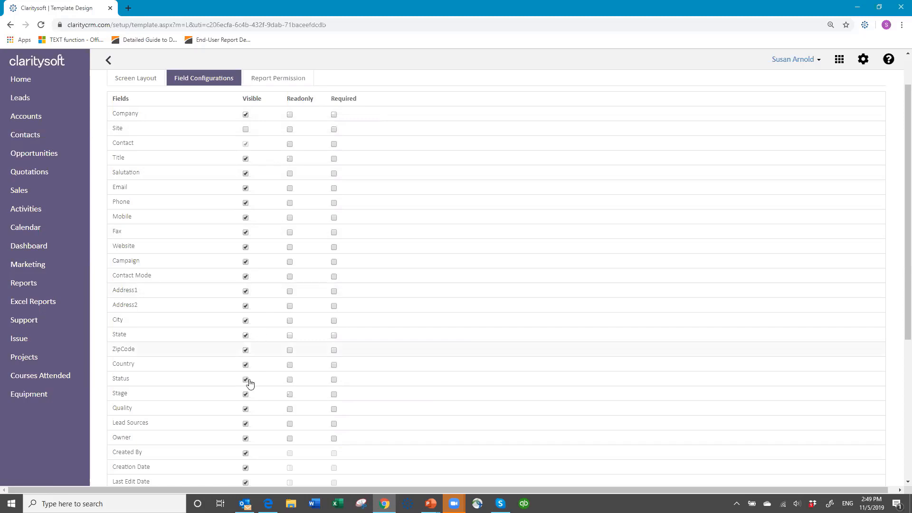
pyautogui.scroll(-4, 256, 423)
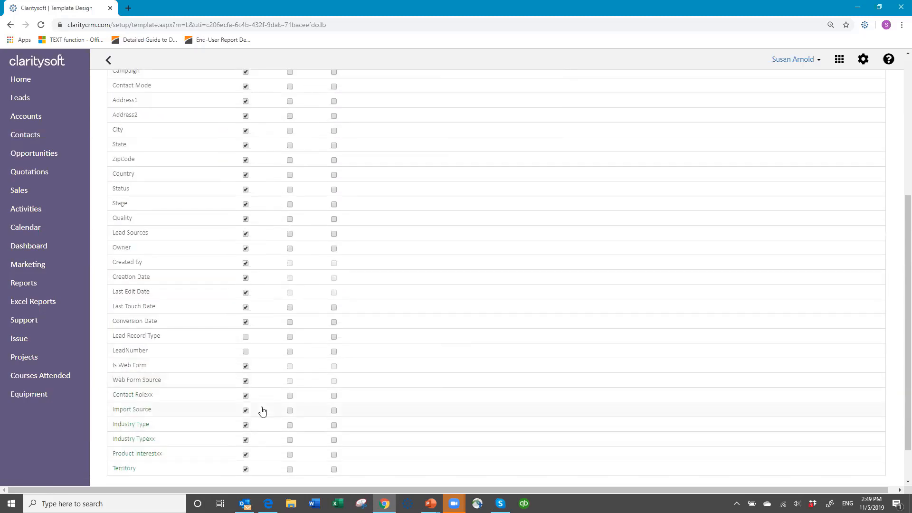
pyautogui.scroll(-1, 262, 412)
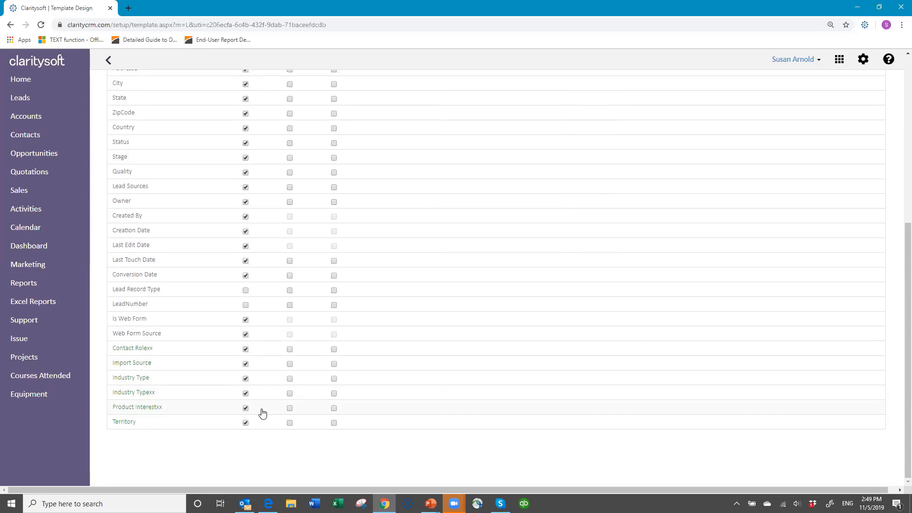
pyautogui.scroll(1, 327, 363)
pyautogui.scroll(6, 328, 361)
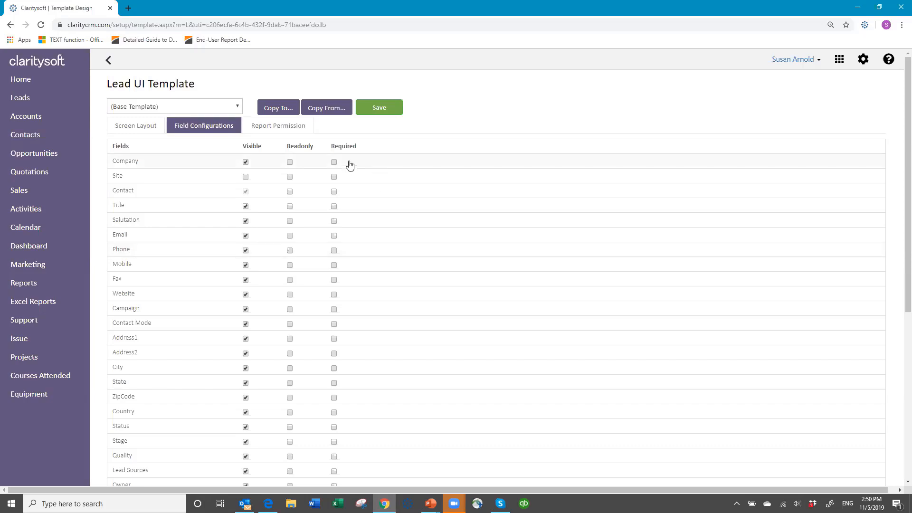
# Turn Company's Required setting on and back off, leaving no field required
pyautogui.click(334, 163)
pyautogui.click(335, 163)
pyautogui.scroll(-6, 356, 210)
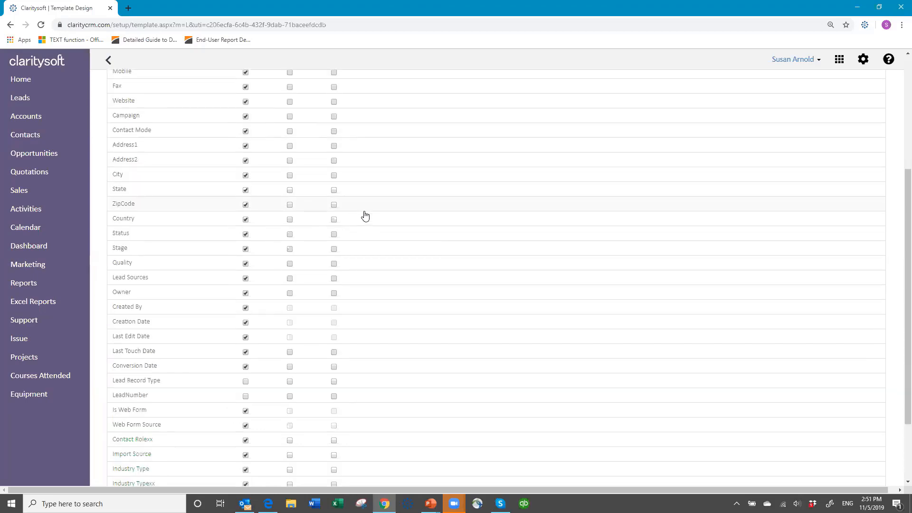
pyautogui.scroll(6, 374, 216)
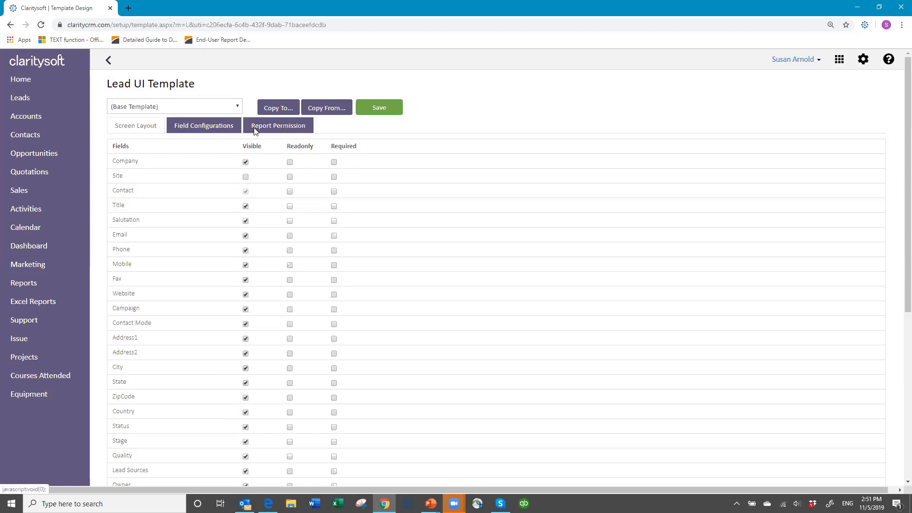
# Check Report Permission, then save the Lead UI Template from the Screen Layout tab
pyautogui.click(285, 132)
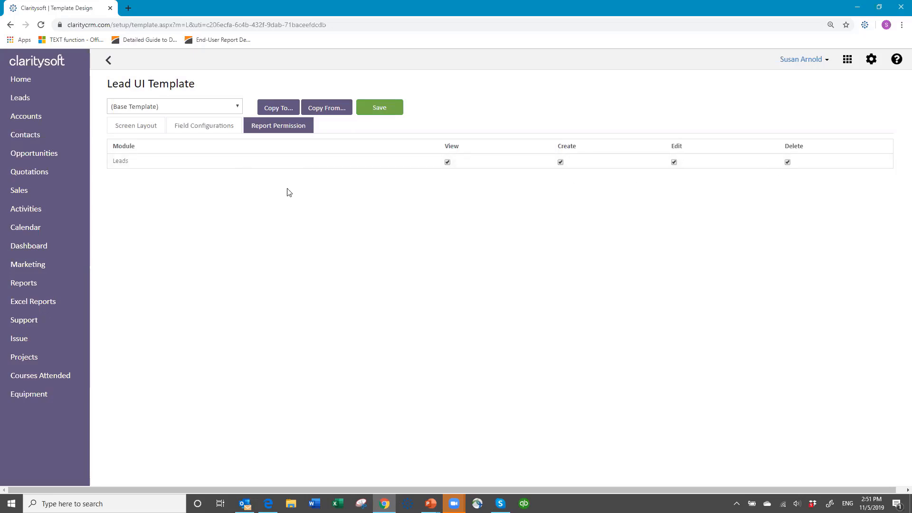
pyautogui.click(138, 131)
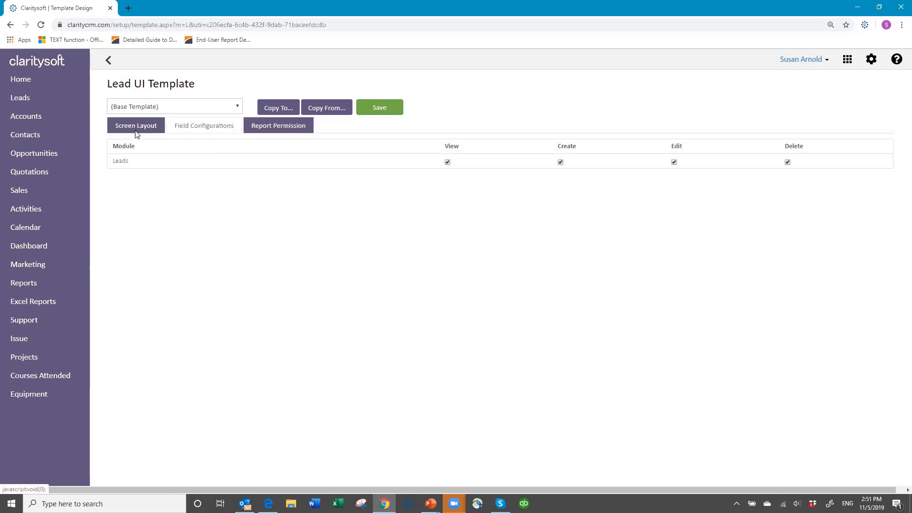
pyautogui.click(383, 109)
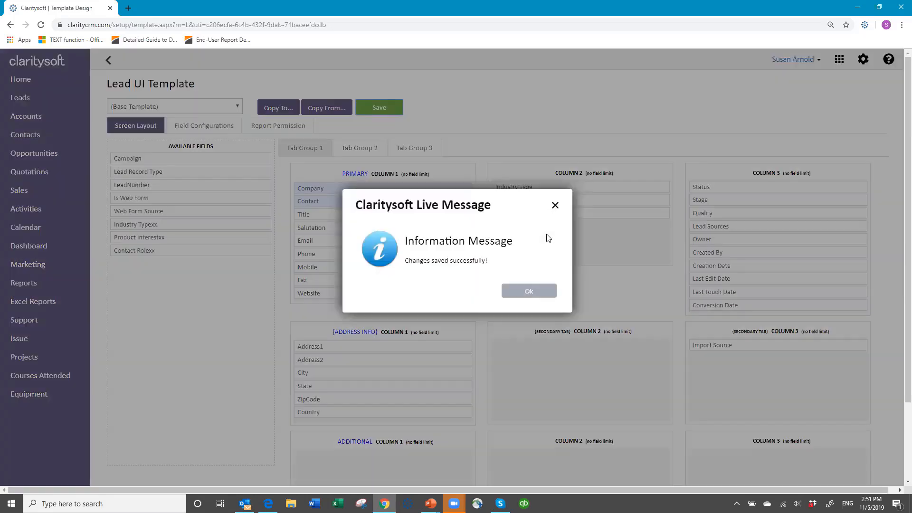
# Acknowledge the 'Changes saved successfully!' message
pyautogui.click(533, 295)
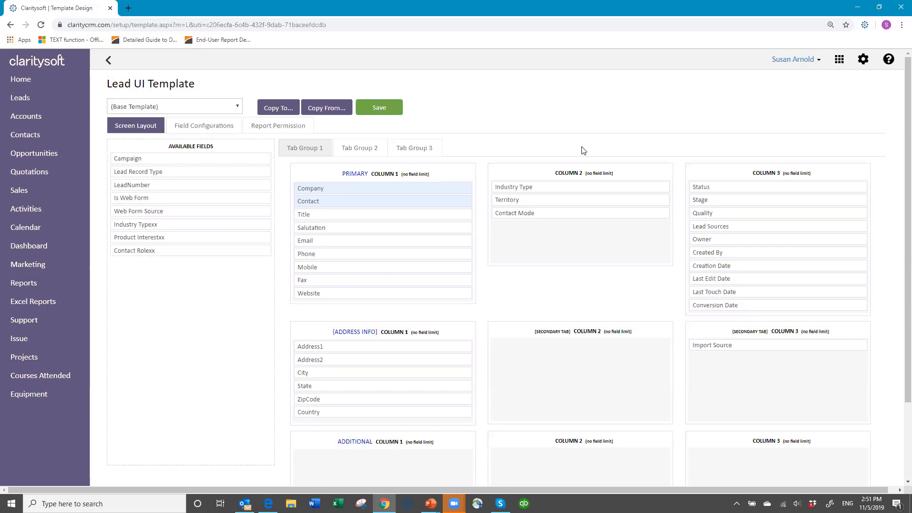
# Copy the lead screen layout to all six access profiles, All through Individual
pyautogui.click(282, 109)
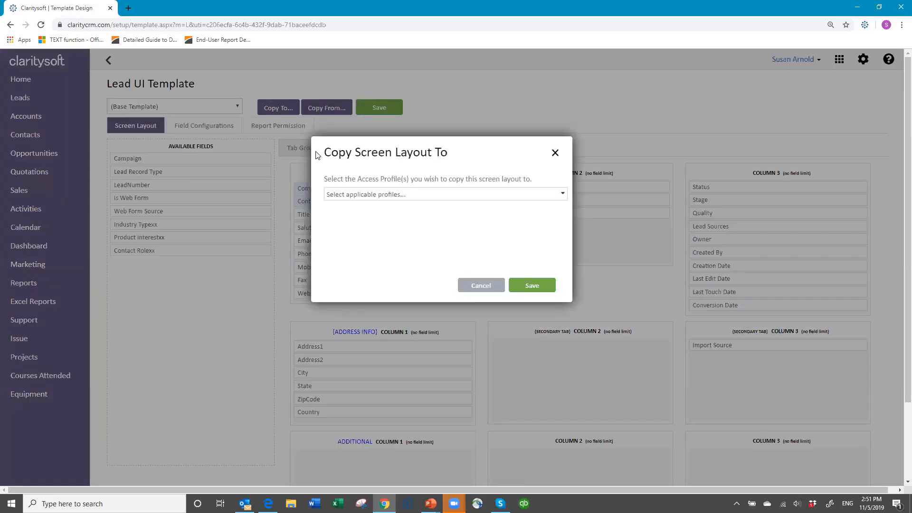
pyautogui.click(390, 196)
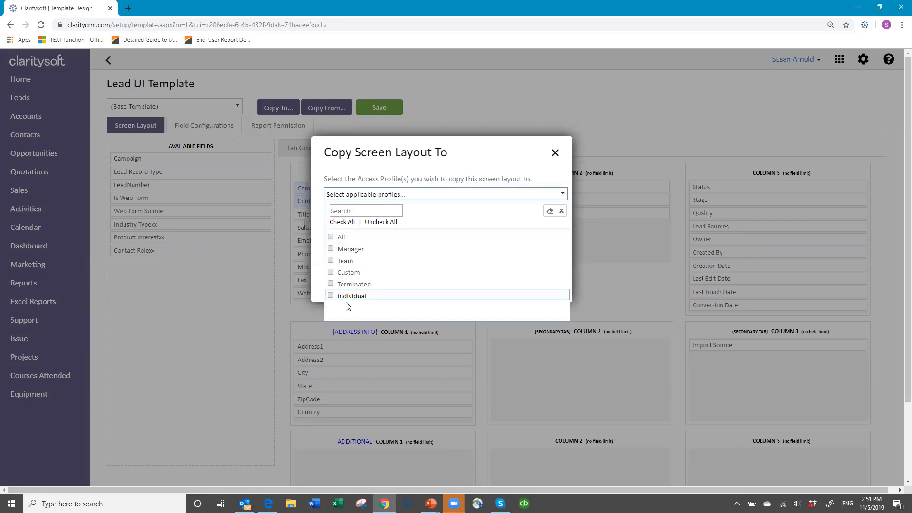
pyautogui.click(344, 223)
pyautogui.click(561, 211)
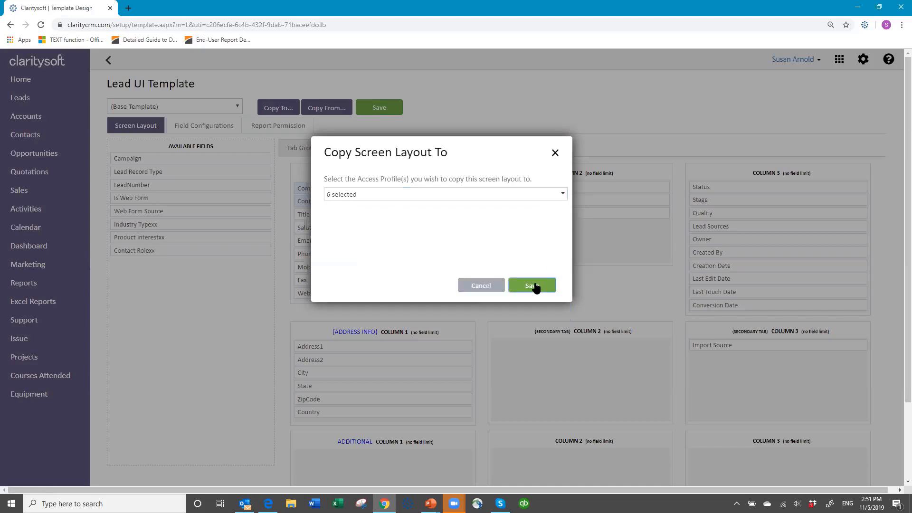
pyautogui.click(533, 284)
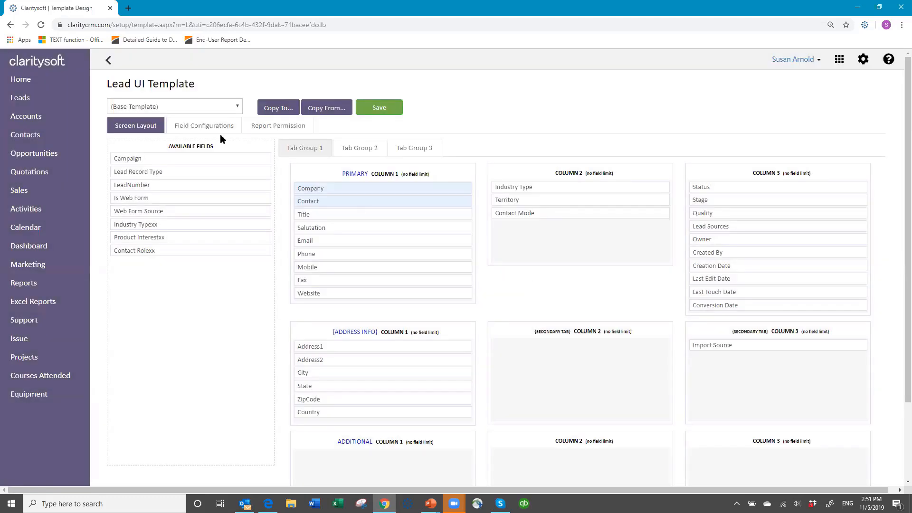
# Review the lead layouts for the All and Individual profiles, then return to the UI Templates settings
pyautogui.click(237, 108)
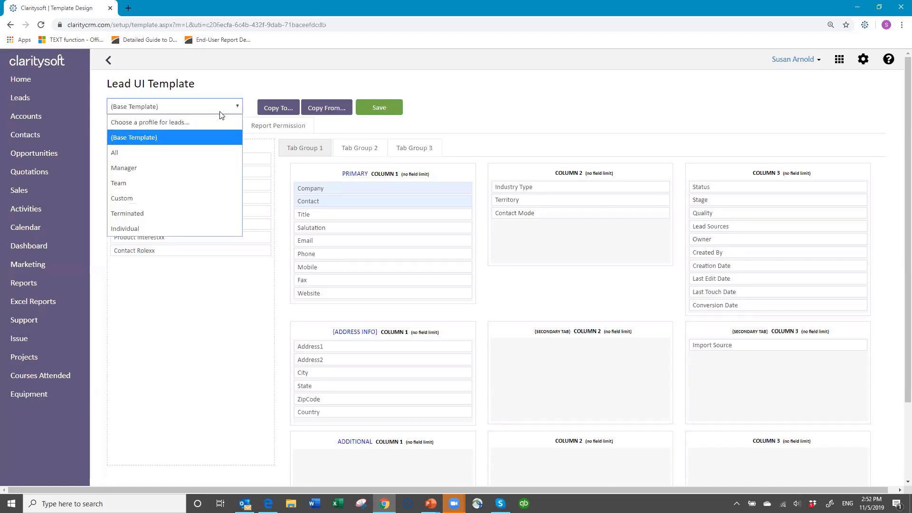
pyautogui.click(197, 154)
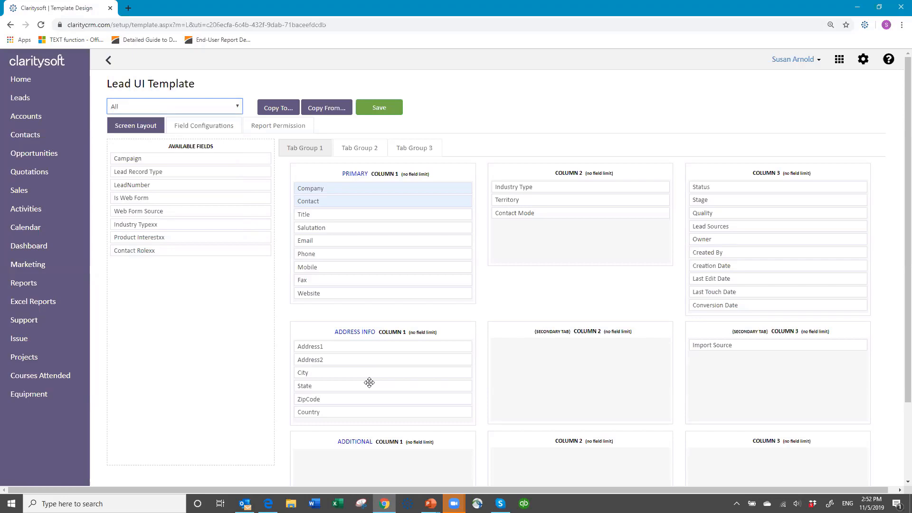
pyautogui.click(238, 107)
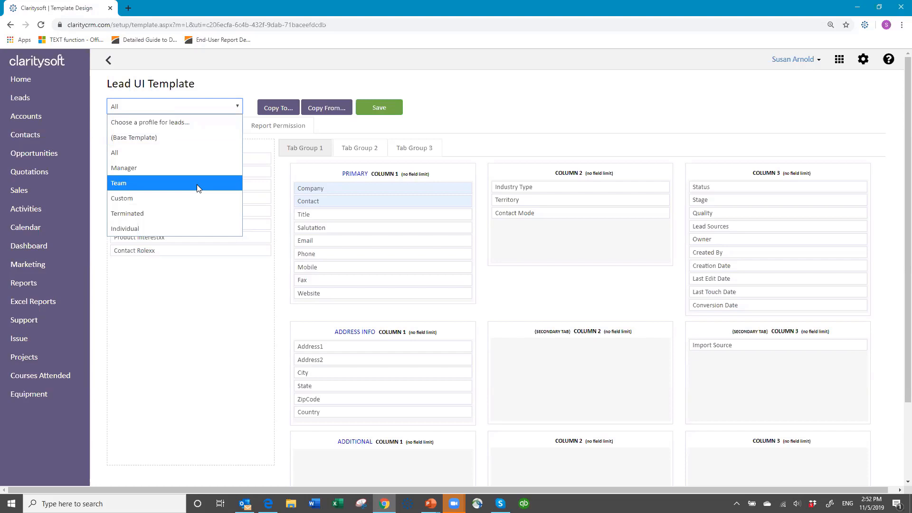
pyautogui.click(187, 229)
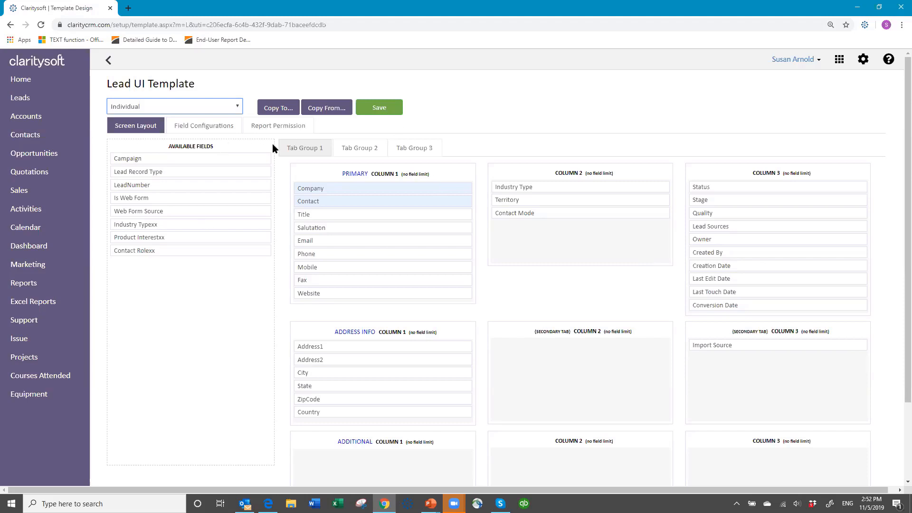
pyautogui.click(108, 62)
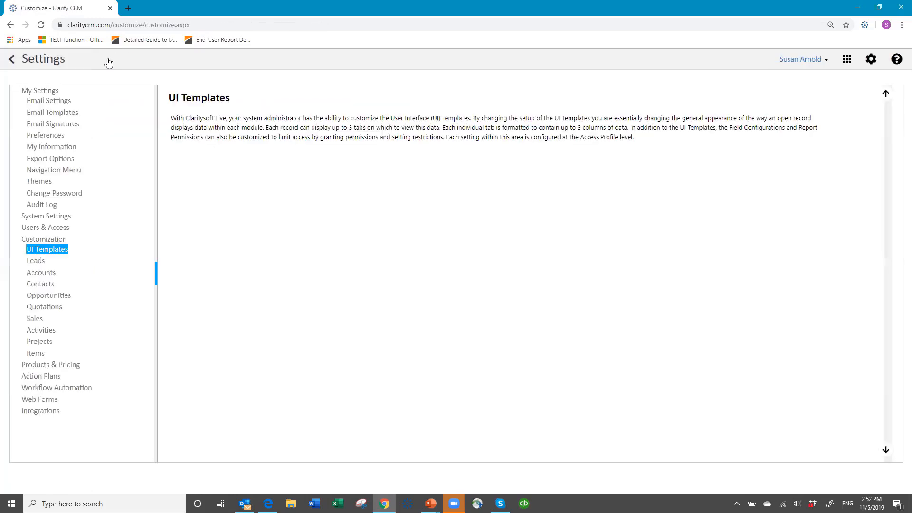
# Expand the Accounts custom fields, then log out of the CRM from the user menu
pyautogui.click(47, 274)
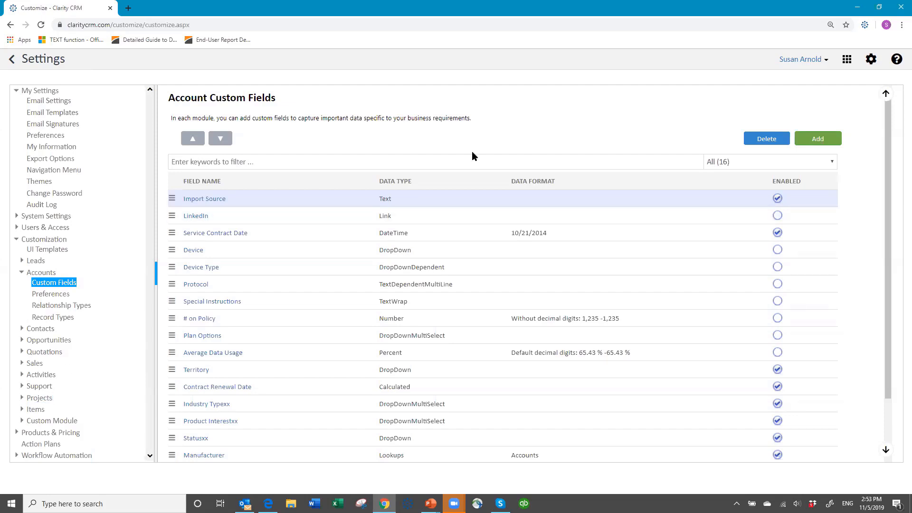
pyautogui.click(828, 63)
pyautogui.click(790, 122)
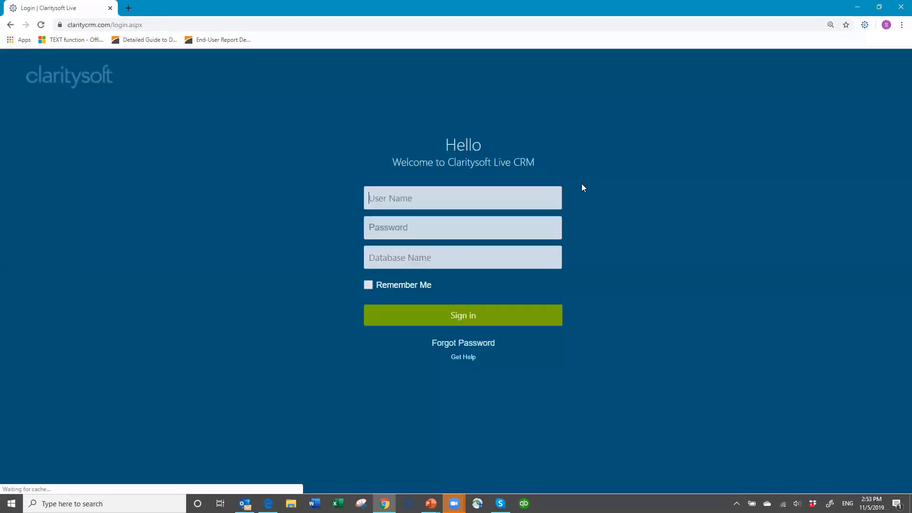
# Sign in with the user name, password and database name, fixing the mistyped database name after the error
pyautogui.click(405, 199)
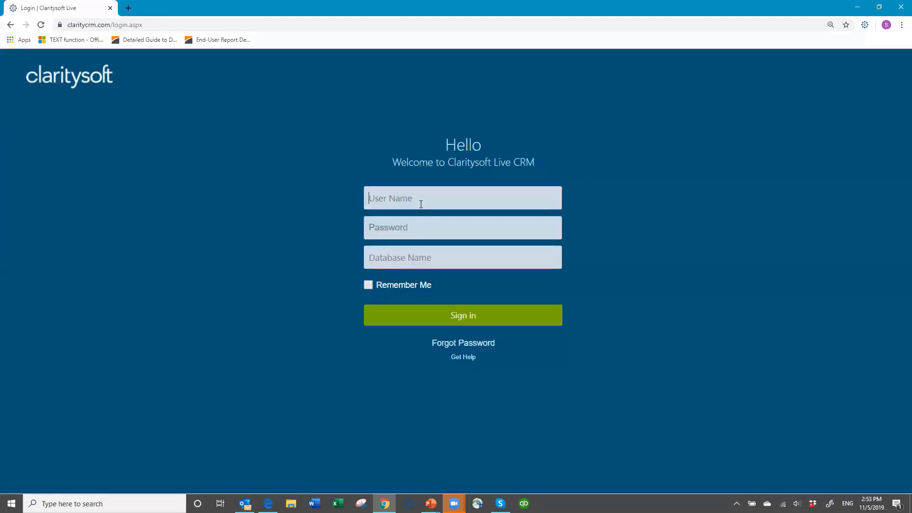
pyautogui.write('susan•••••••csdem04')
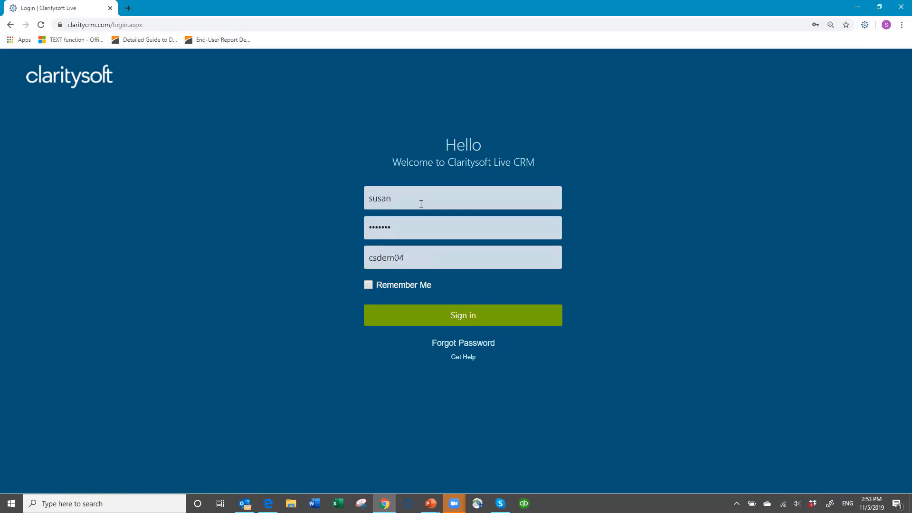
pyautogui.press('Return')
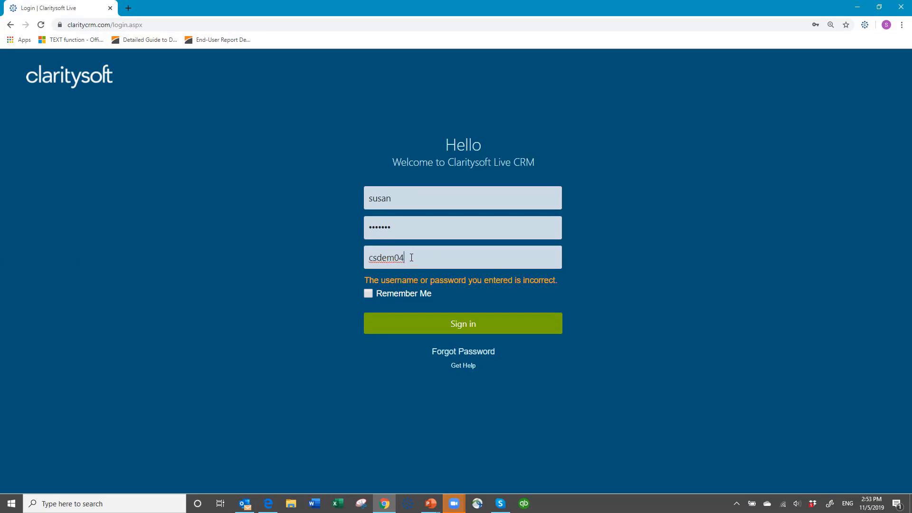
pyautogui.press('BackSpace')
pyautogui.press('BackSpace')
pyautogui.write('o')
pyautogui.press('Return')
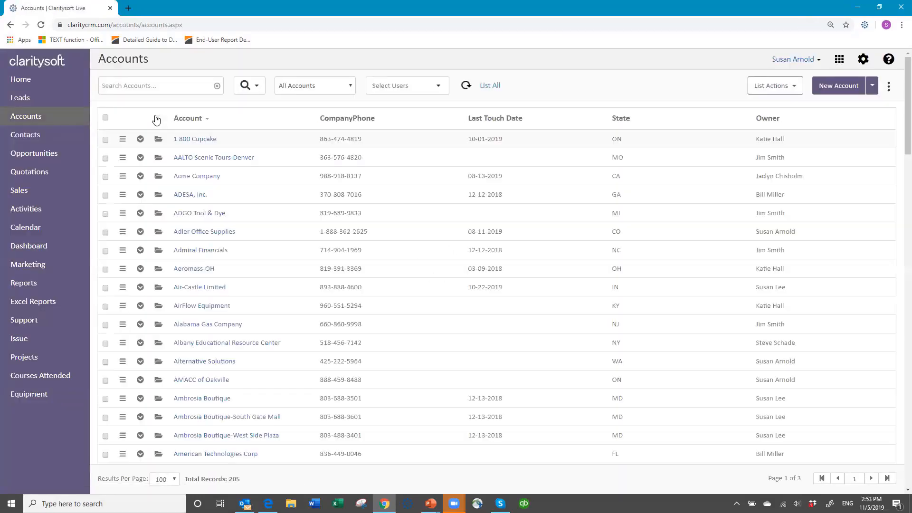
# Go to the Leads list and open the American Medical Association lead record
pyautogui.click(27, 101)
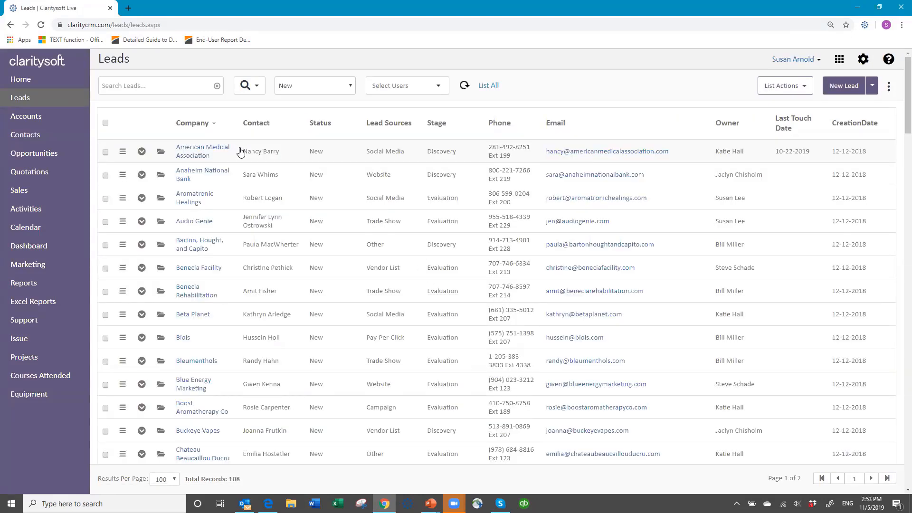
pyautogui.click(160, 154)
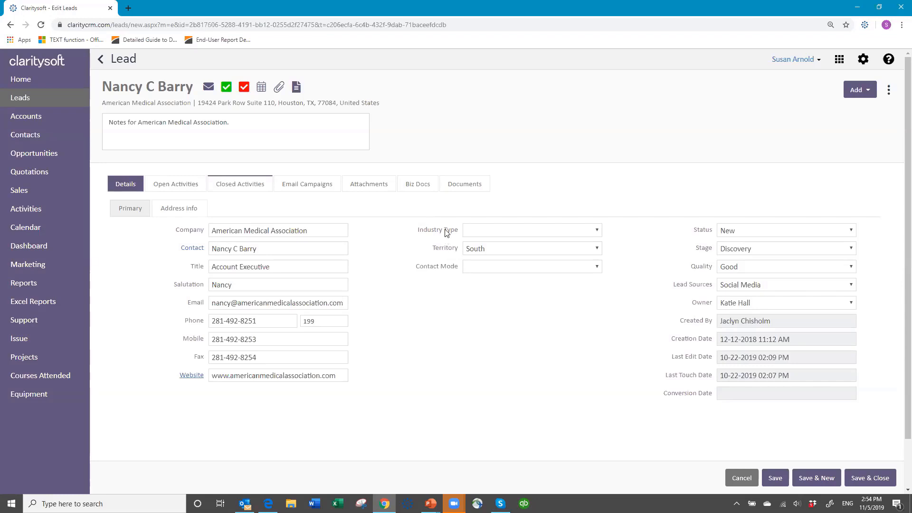
# Inspect the Industry Type and Territory options unchanged, cancel the lead without saving, and open Settings
pyautogui.click(599, 229)
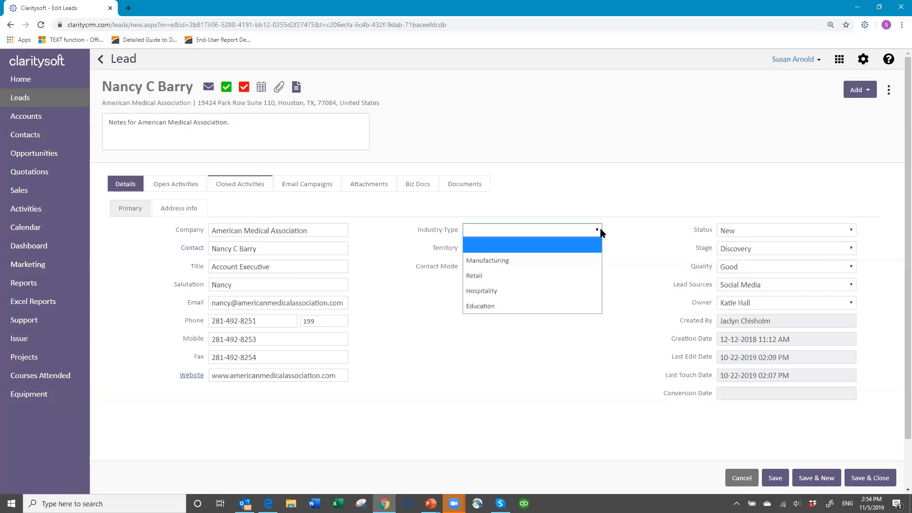
pyautogui.click(481, 231)
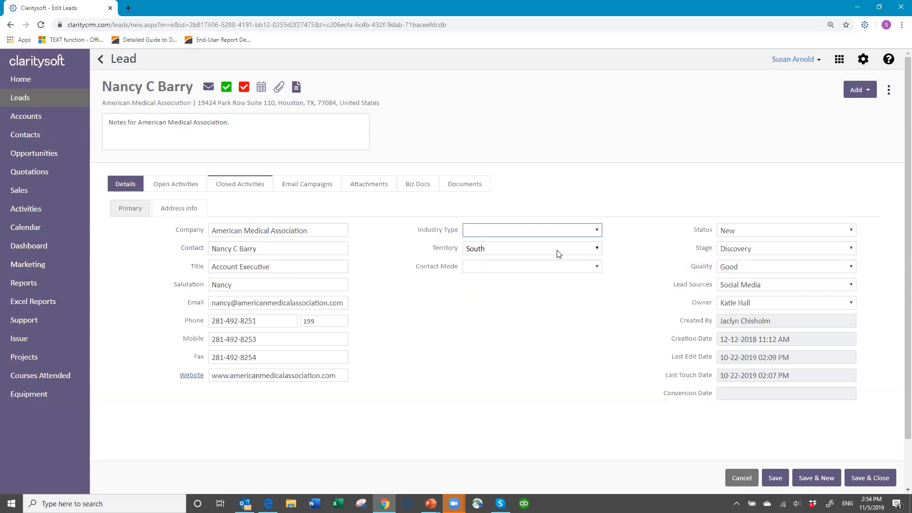
pyautogui.click(597, 251)
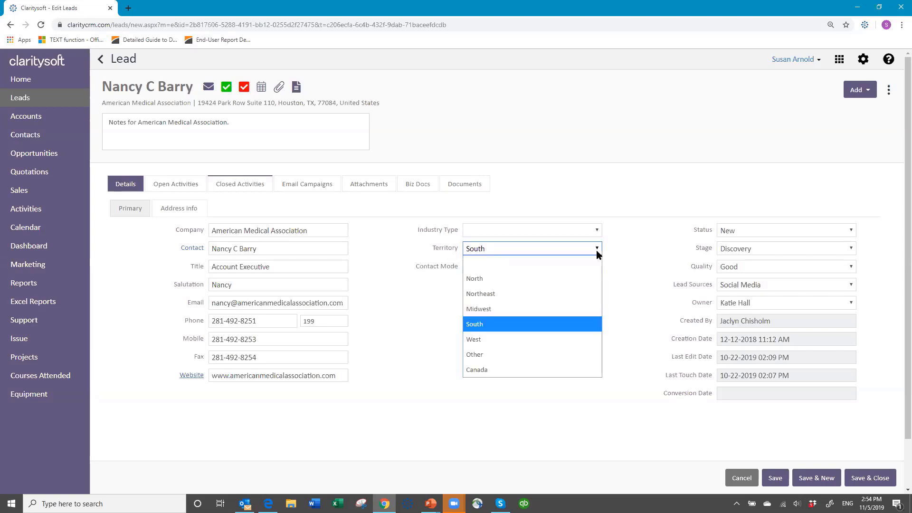
pyautogui.click(597, 250)
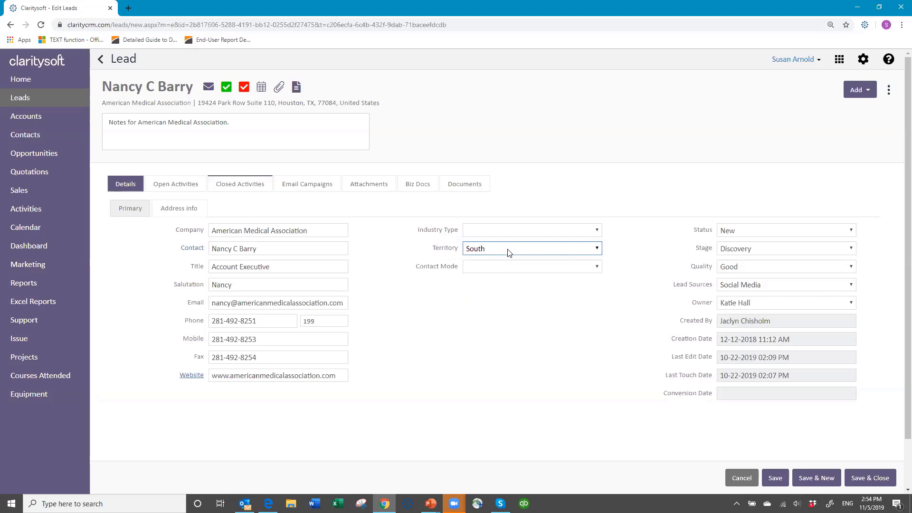
pyautogui.click(596, 231)
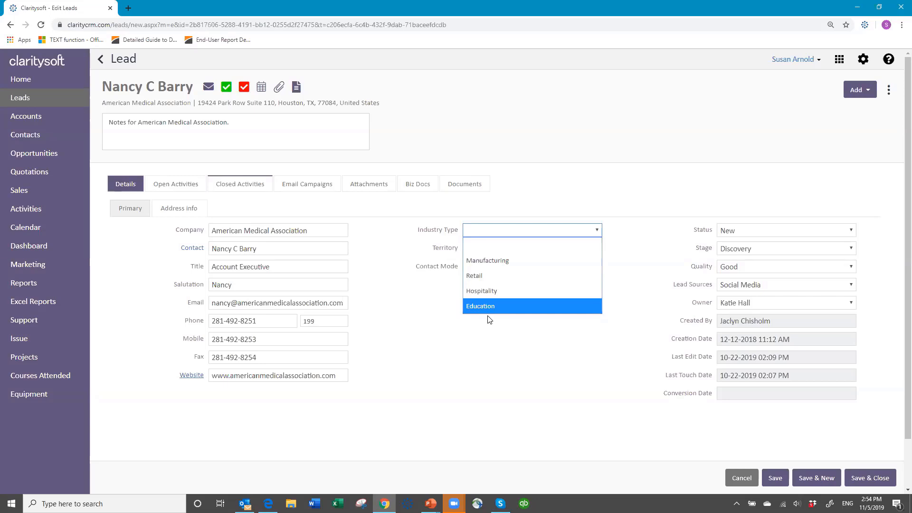
pyautogui.click(492, 231)
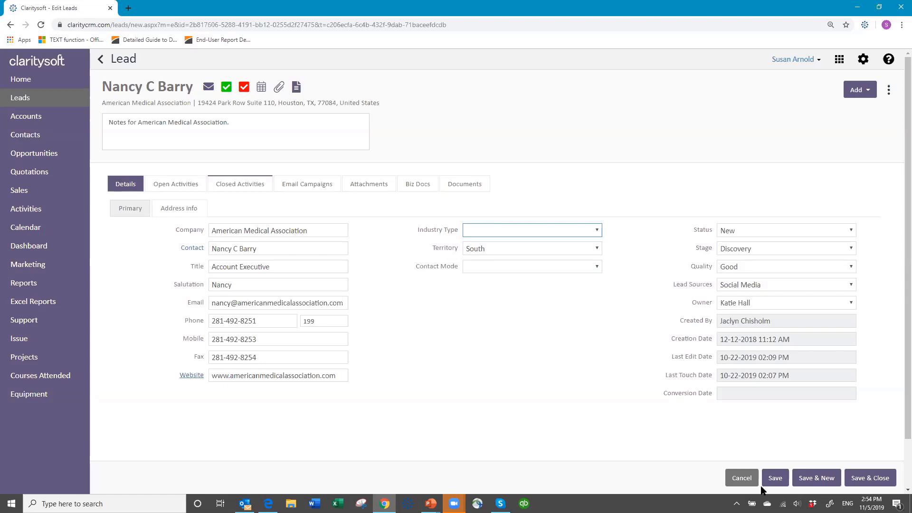
pyautogui.click(737, 479)
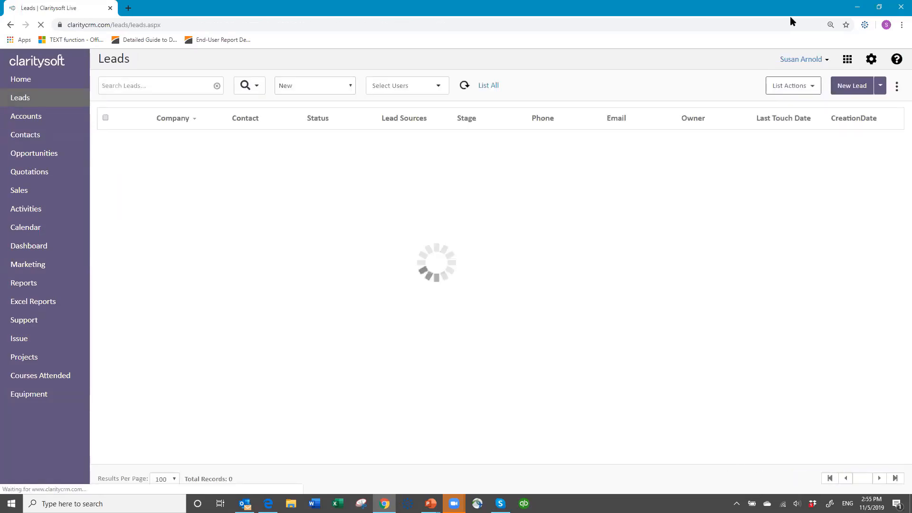
pyautogui.click(863, 59)
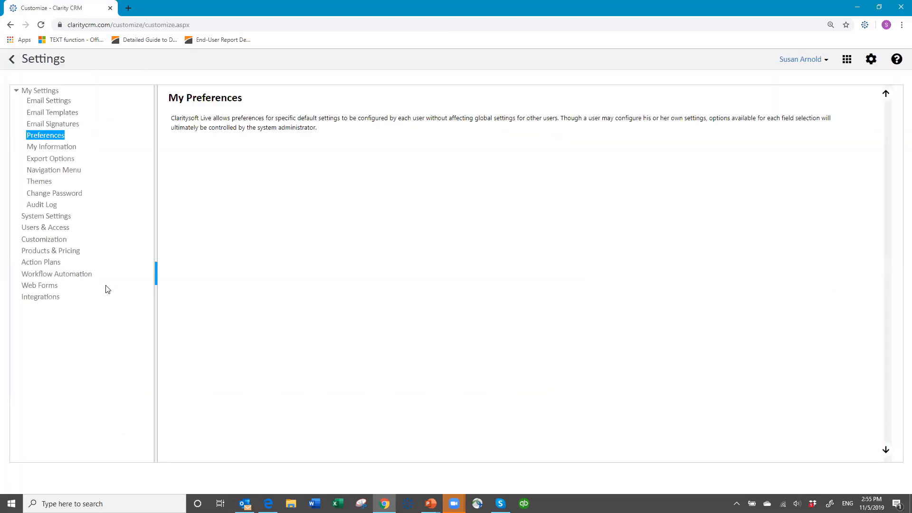
# Open Customization > Leads > Custom Fields and scroll down to the Industry Type row
pyautogui.click(39, 241)
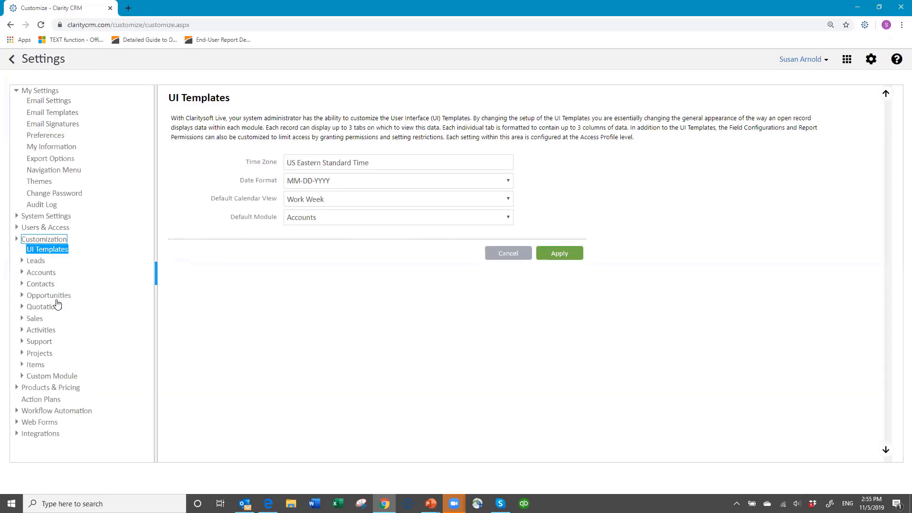
pyautogui.click(36, 262)
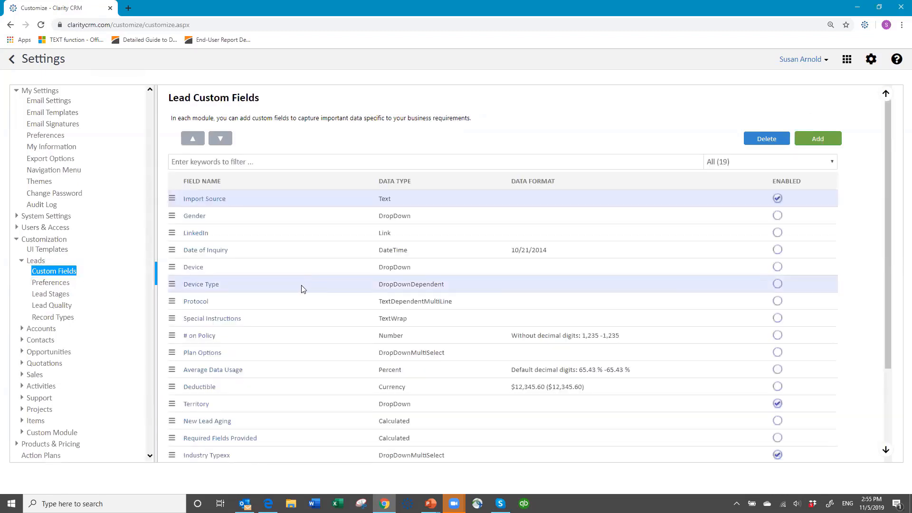
pyautogui.scroll(-3, 302, 290)
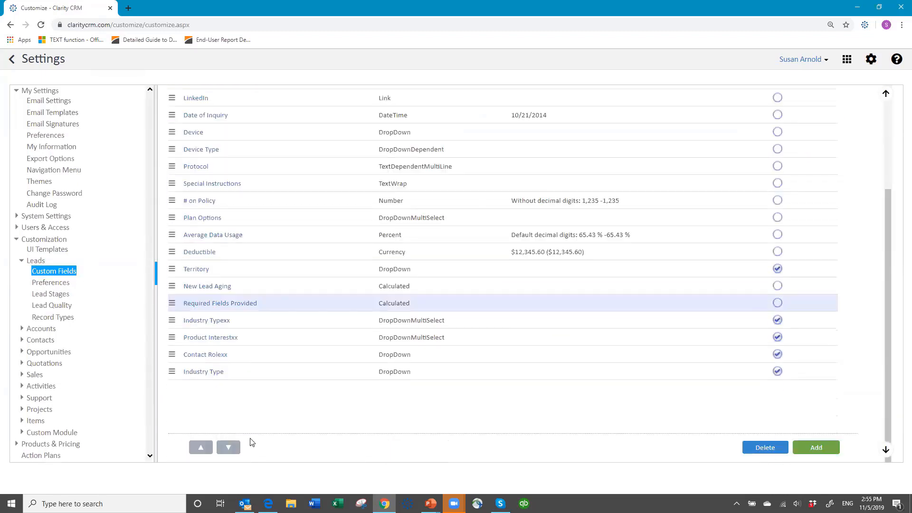
# Add 'Food & Beverage' after Hospitality in the Industry Type drop-down values and save
pyautogui.click(200, 375)
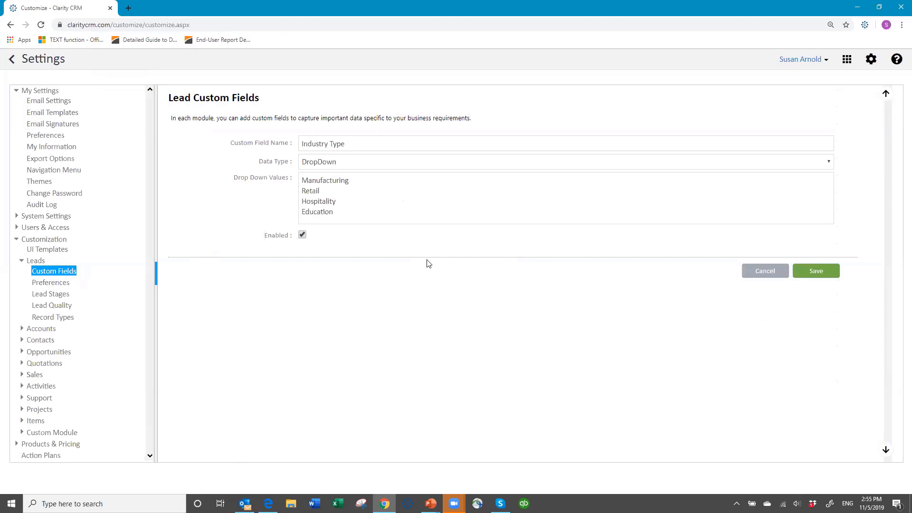
pyautogui.click(350, 200)
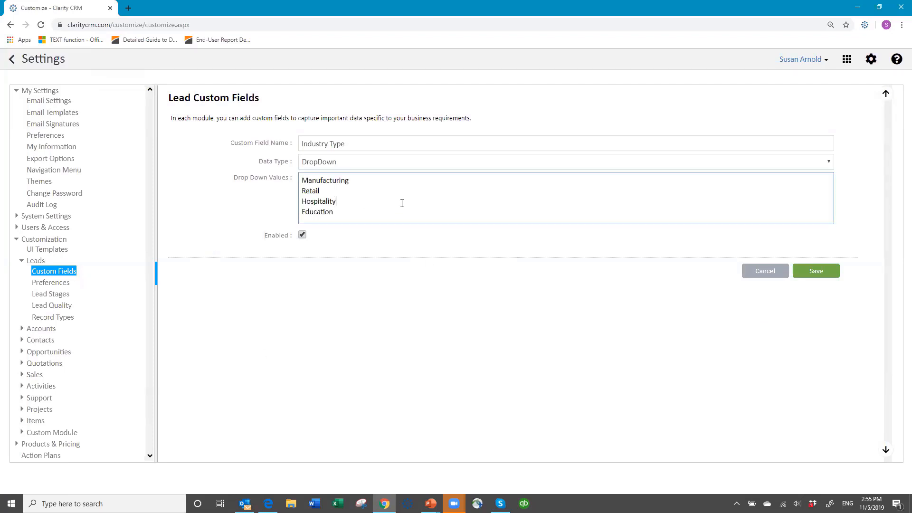
pyautogui.press('Return')
pyautogui.write('Food')
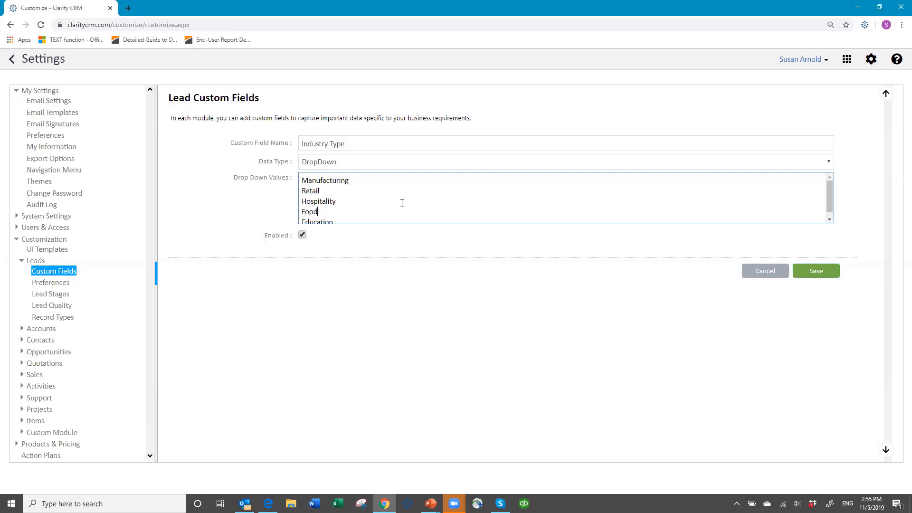
pyautogui.write(' & Beverage')
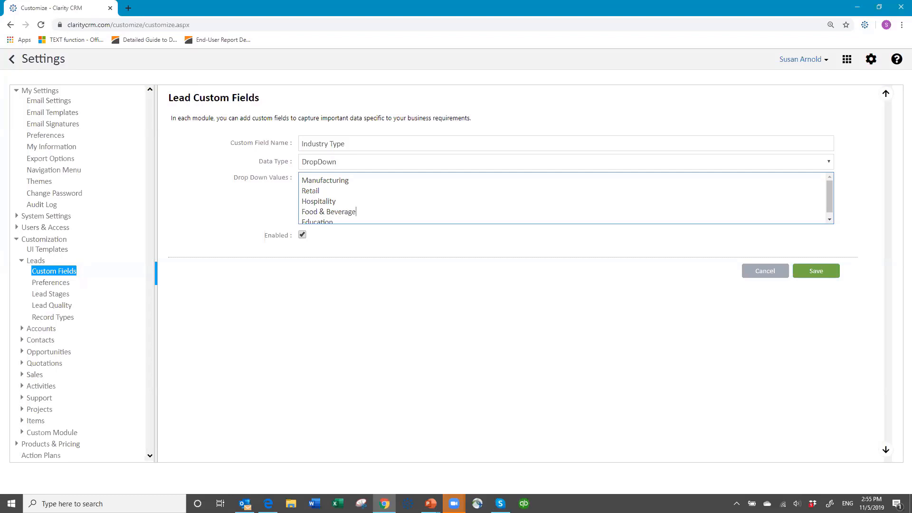
pyautogui.click(826, 273)
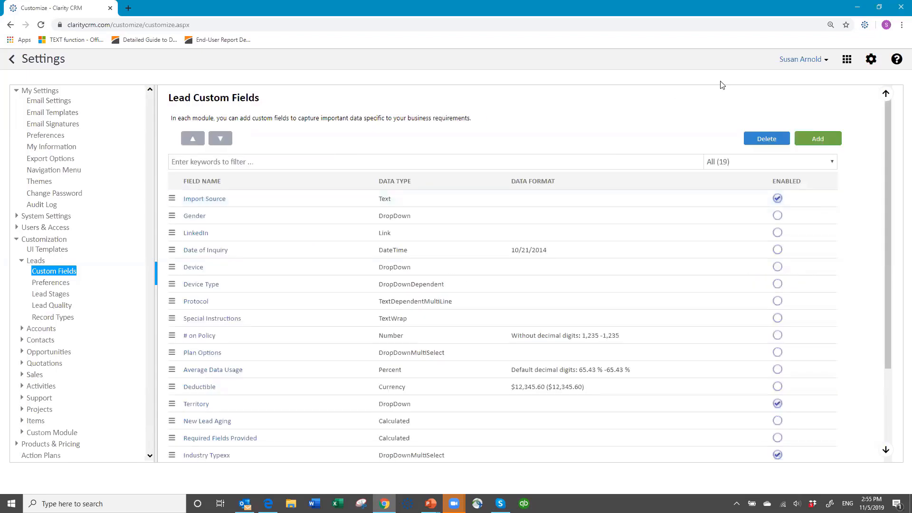
# Log out, then sign back in with the user name, password and database name
pyautogui.click(824, 61)
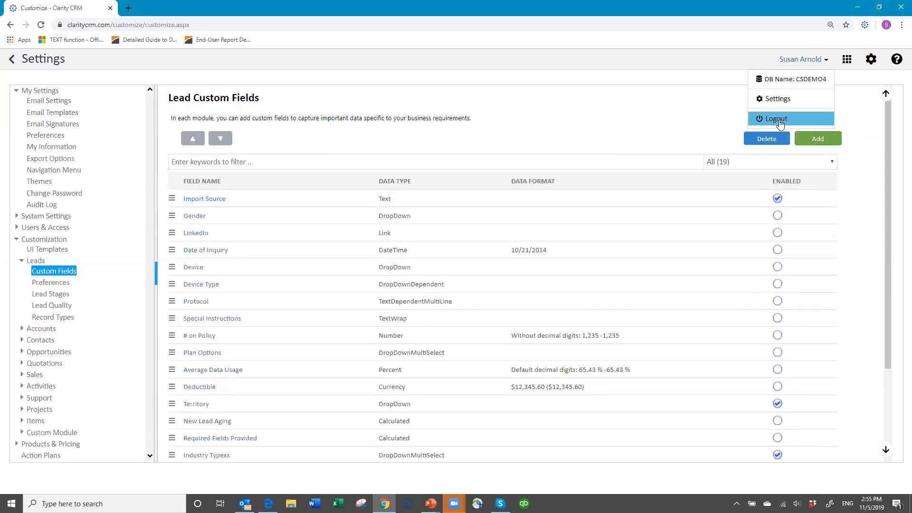
pyautogui.click(778, 119)
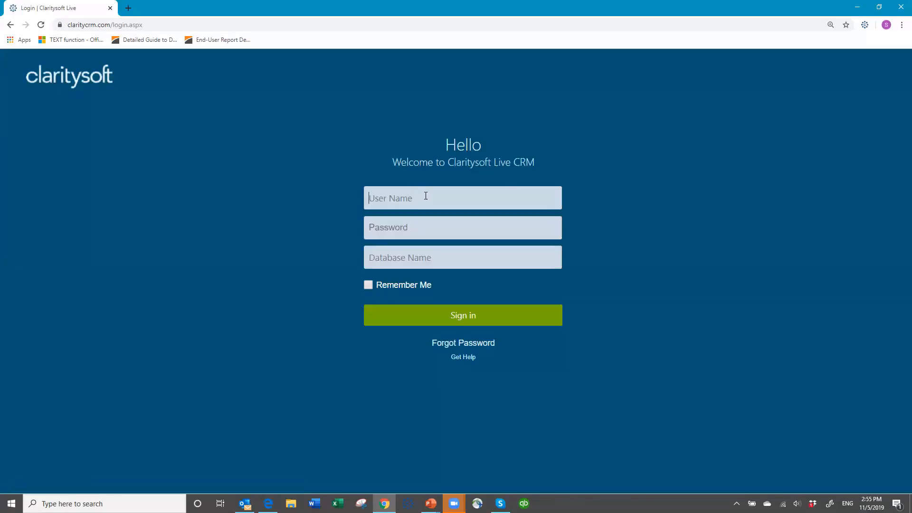
pyautogui.write('susan')
pyautogui.press('Tab')
pyautogui.write('*******')
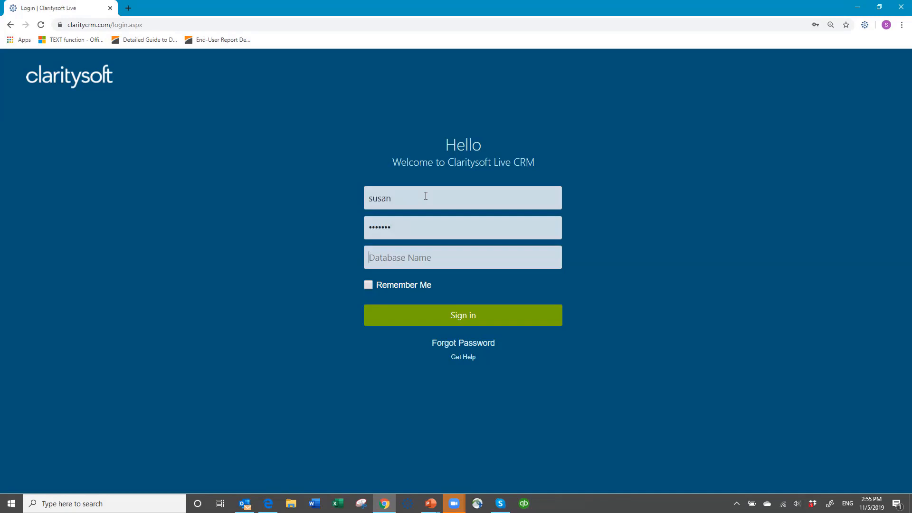
pyautogui.write('csdemo4')
pyautogui.press('Return')
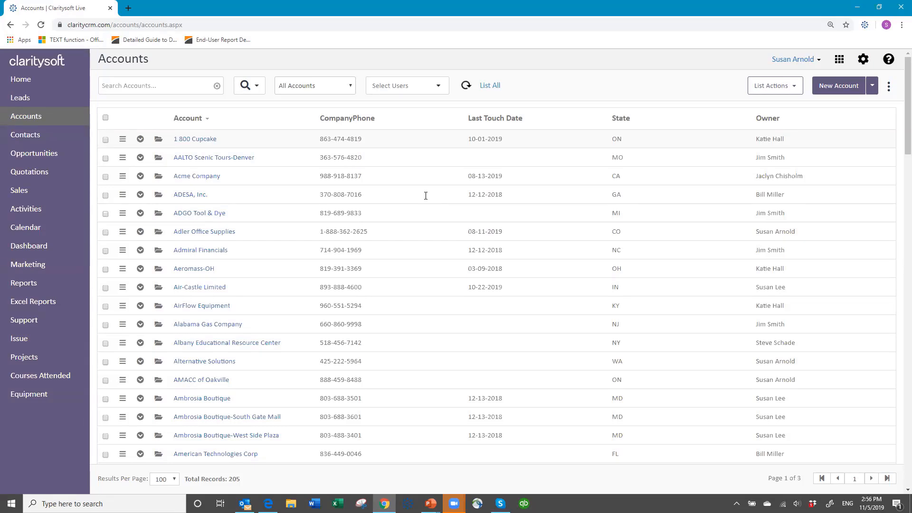
# Go to the Leads list and open the American Medical Association lead for editing
pyautogui.click(20, 100)
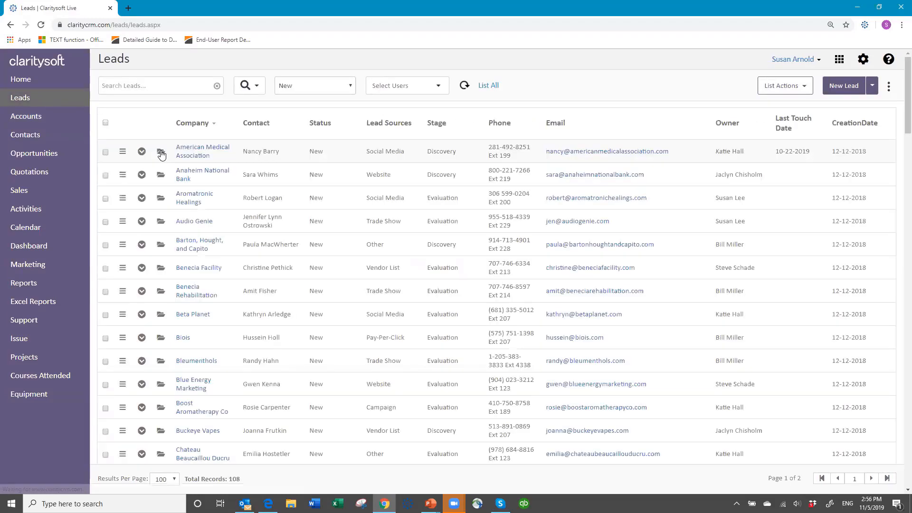
pyautogui.click(161, 152)
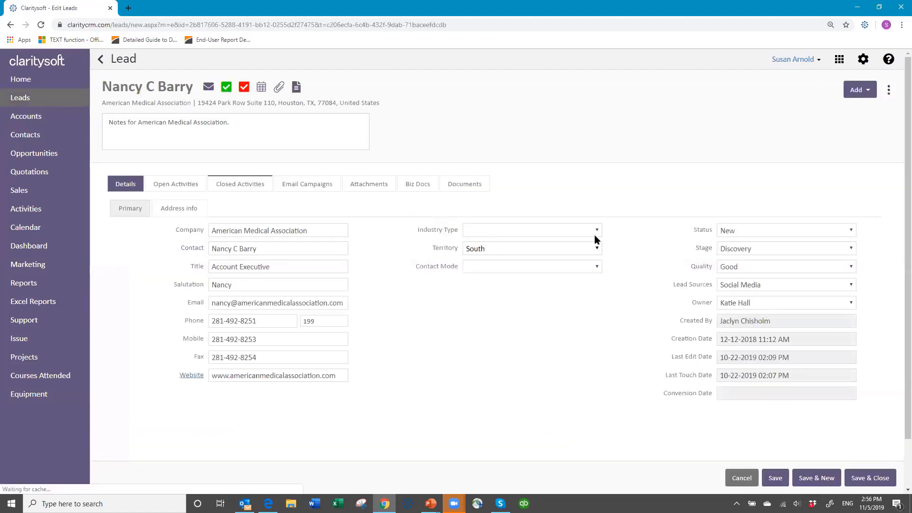
# Confirm Food & Beverage appears in the Industry Type dropdown, then cancel without saving
pyautogui.click(597, 230)
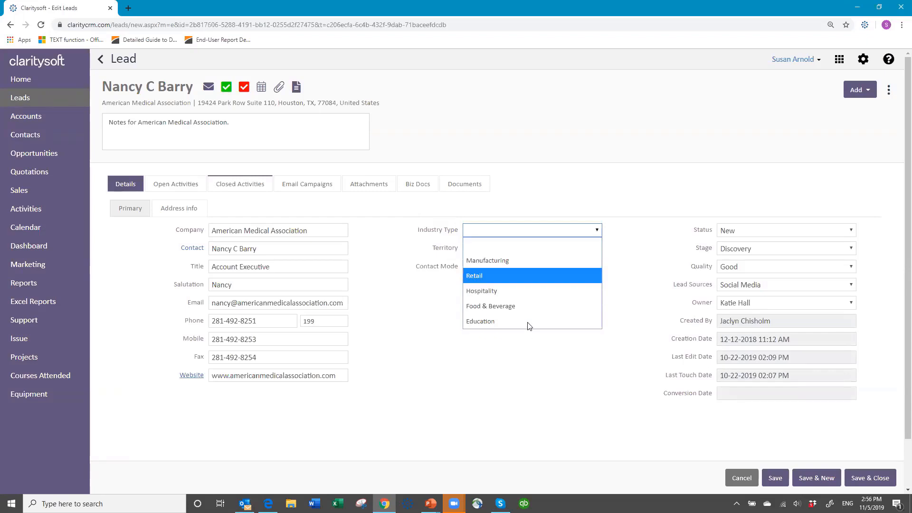
pyautogui.click(526, 404)
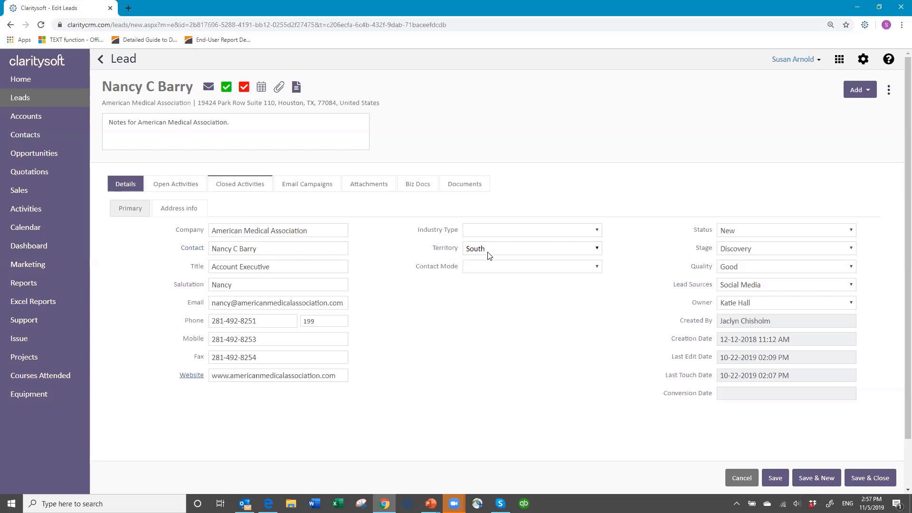
pyautogui.click(747, 479)
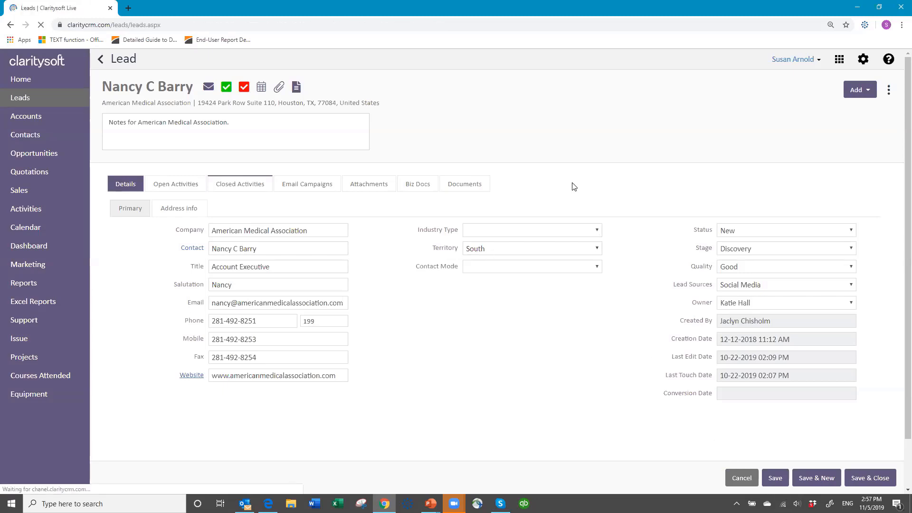
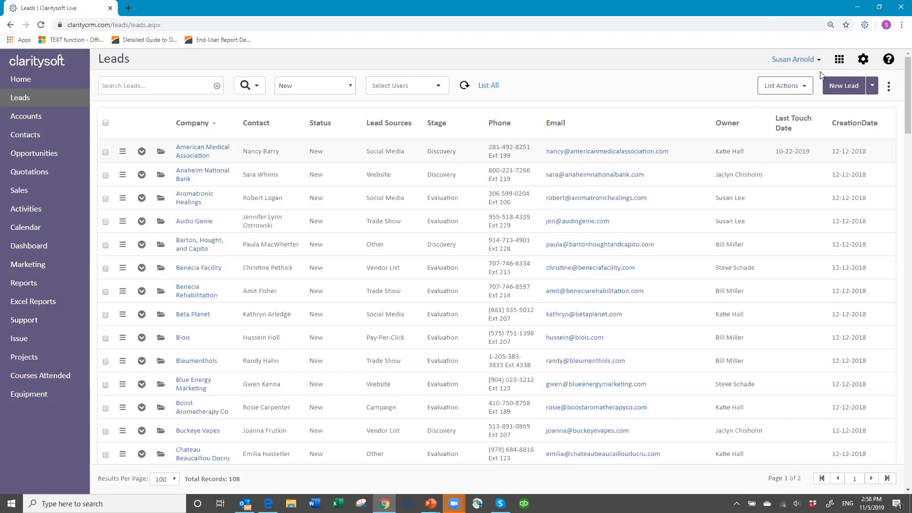
# From the settings gear, open Price Book under Products & Pricing to show the Coffee items
pyautogui.click(862, 60)
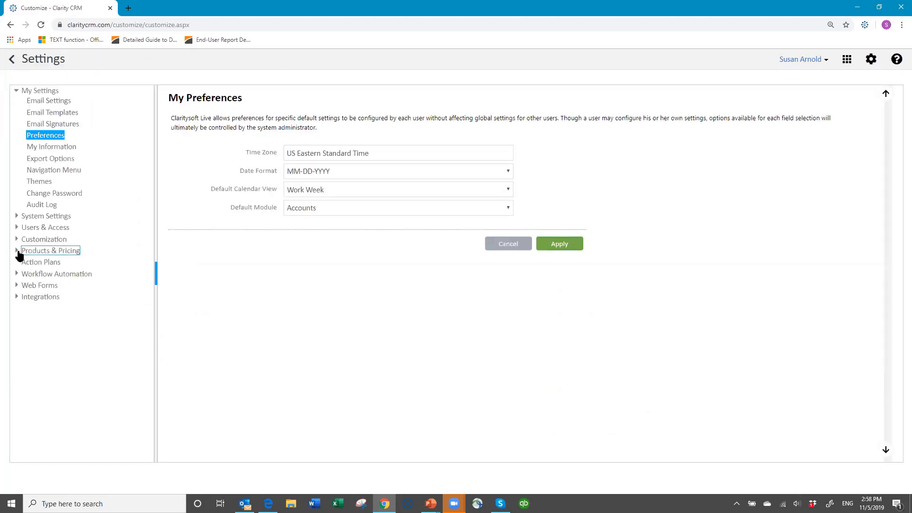
pyautogui.click(16, 252)
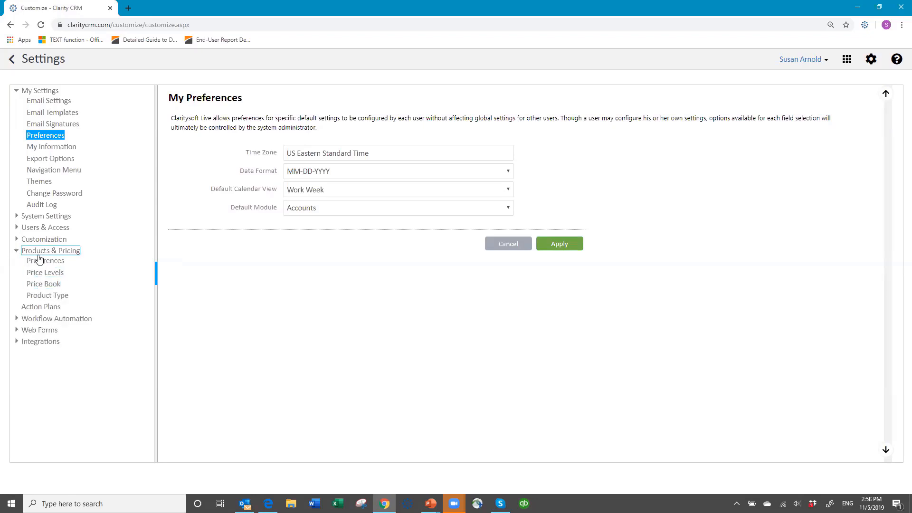
pyautogui.click(43, 285)
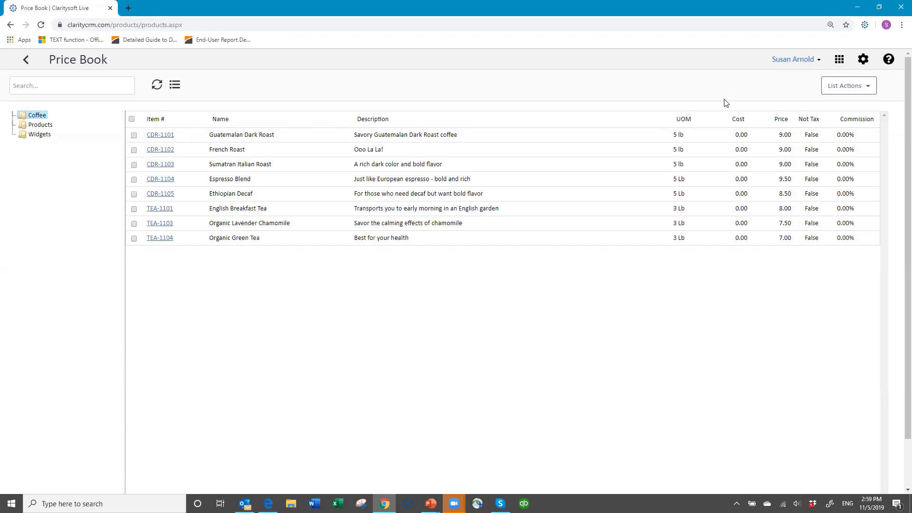
pyautogui.click(870, 90)
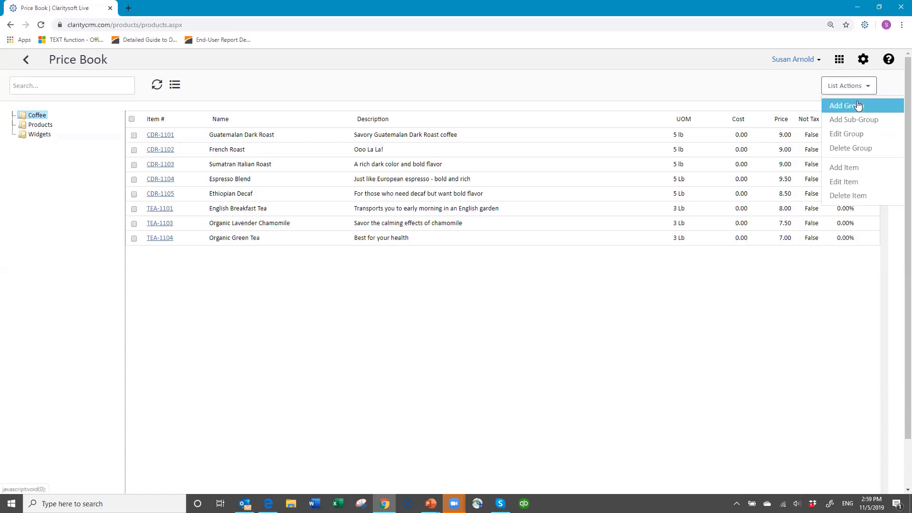
pyautogui.click(39, 126)
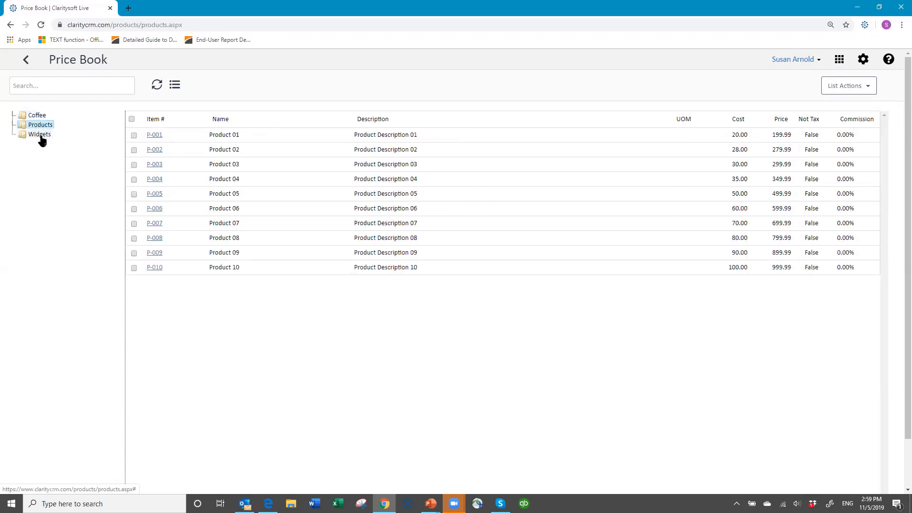
pyautogui.click(40, 134)
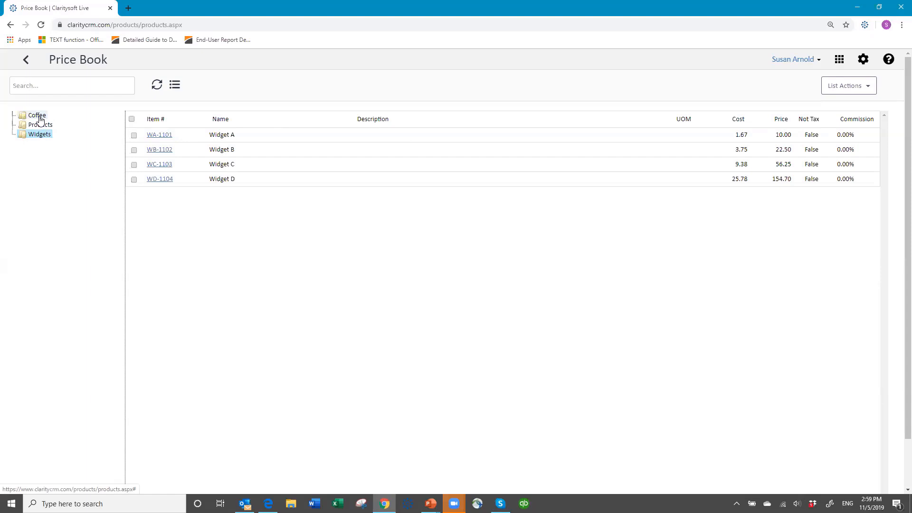
pyautogui.click(38, 117)
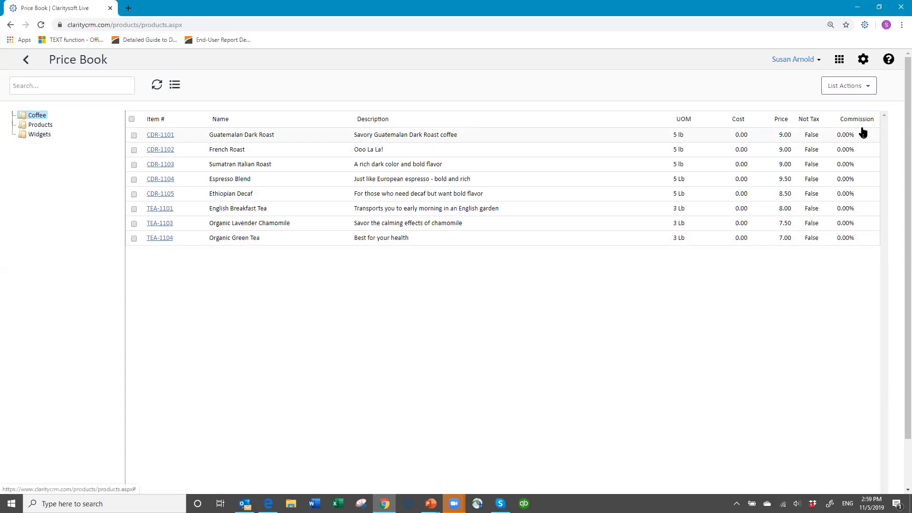
# Create a top-level group named 'New Group' via List Actions > Add Group and select it
pyautogui.click(871, 88)
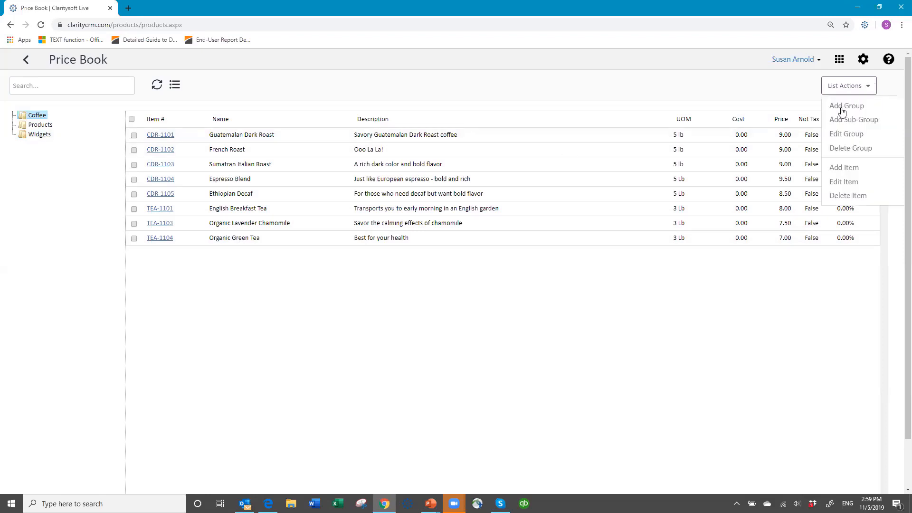
pyautogui.click(840, 110)
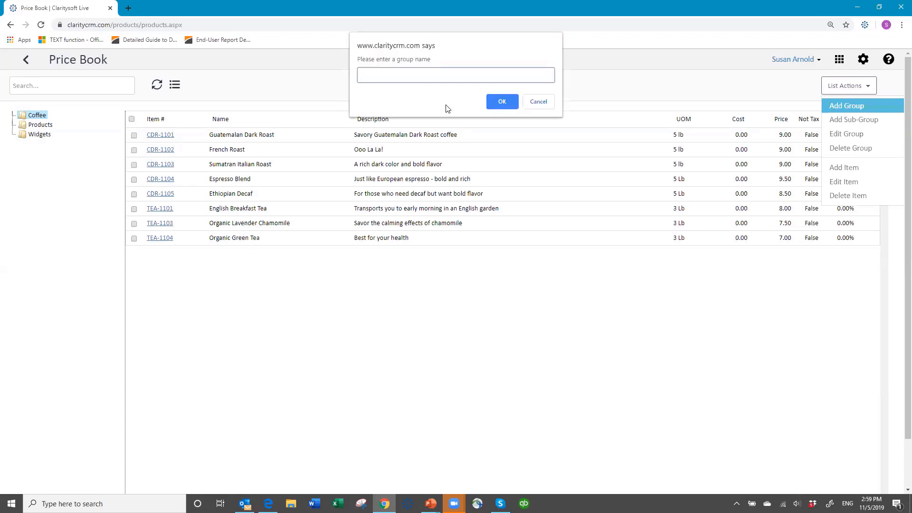
pyautogui.write('New Group')
pyautogui.click(512, 104)
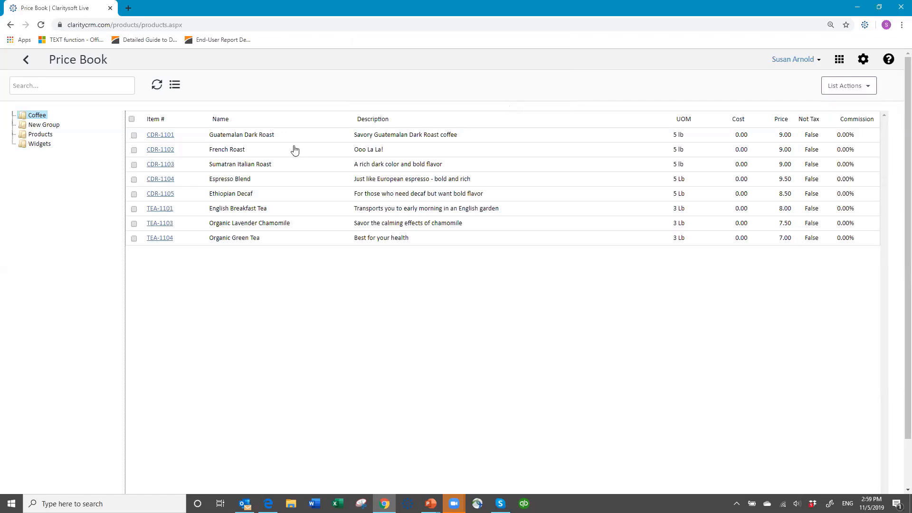
pyautogui.click(38, 126)
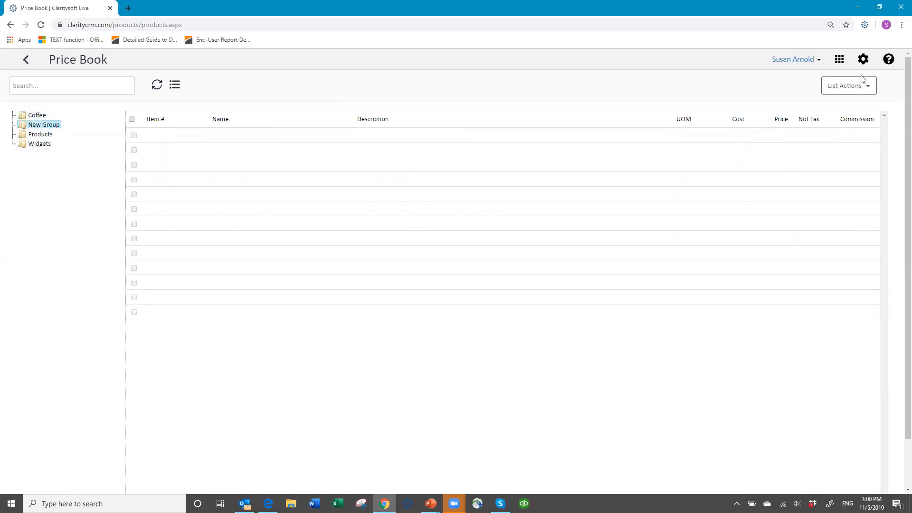
# Add a sub-group named 'SubGroup' under New Group, then expand the tree and open SubGroup
pyautogui.click(869, 91)
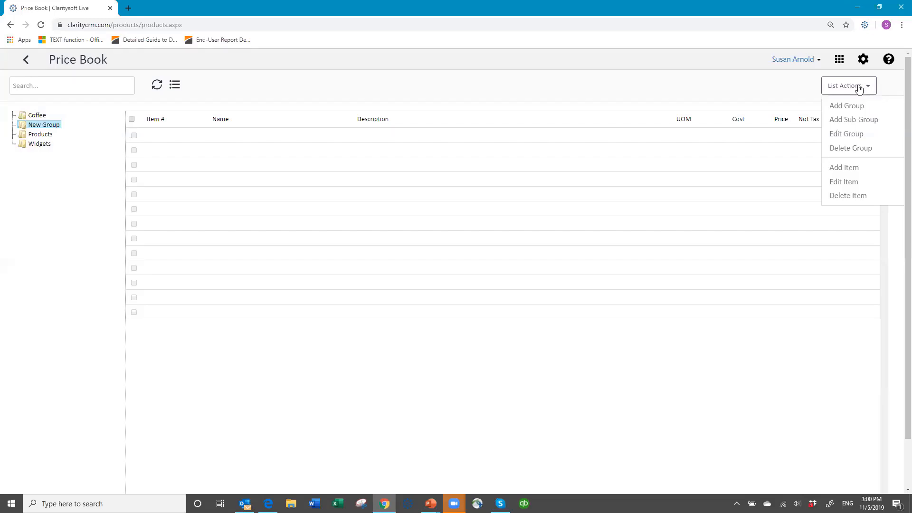
pyautogui.click(831, 125)
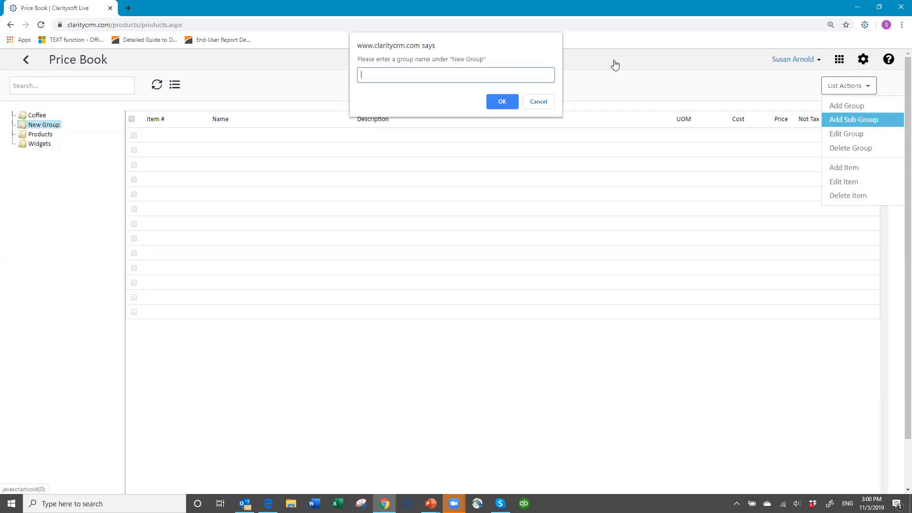
pyautogui.write('SubGroup')
pyautogui.click(501, 102)
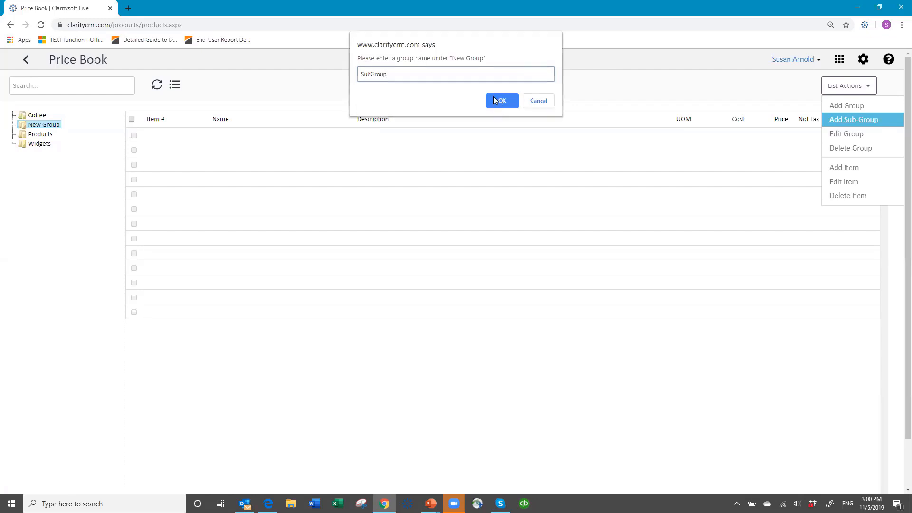
pyautogui.click(12, 126)
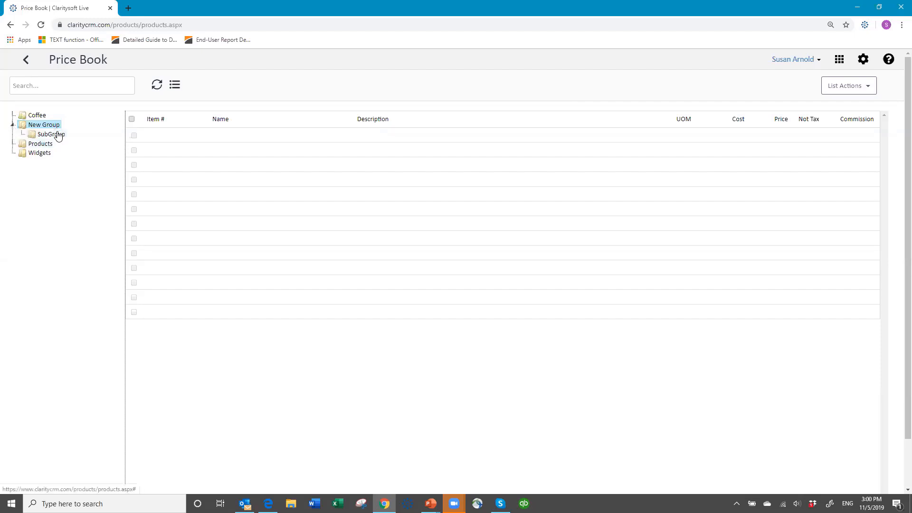
pyautogui.click(56, 134)
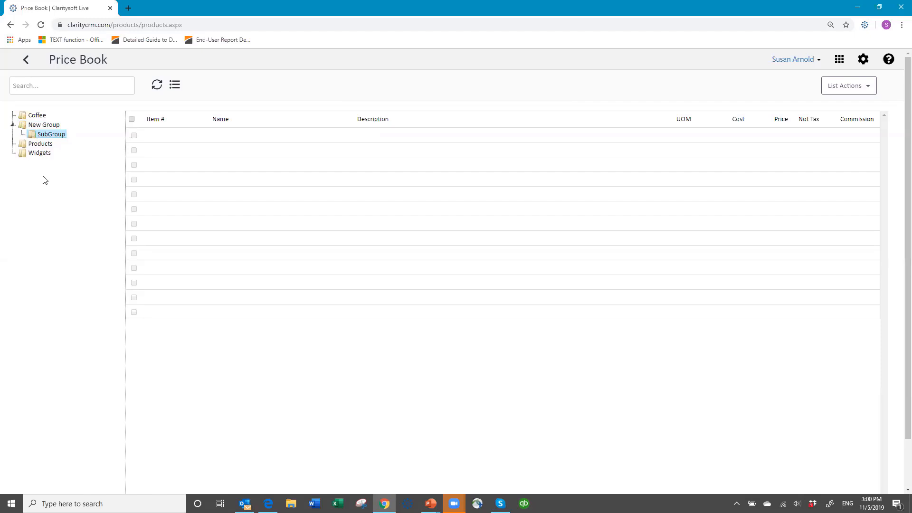
pyautogui.click(56, 125)
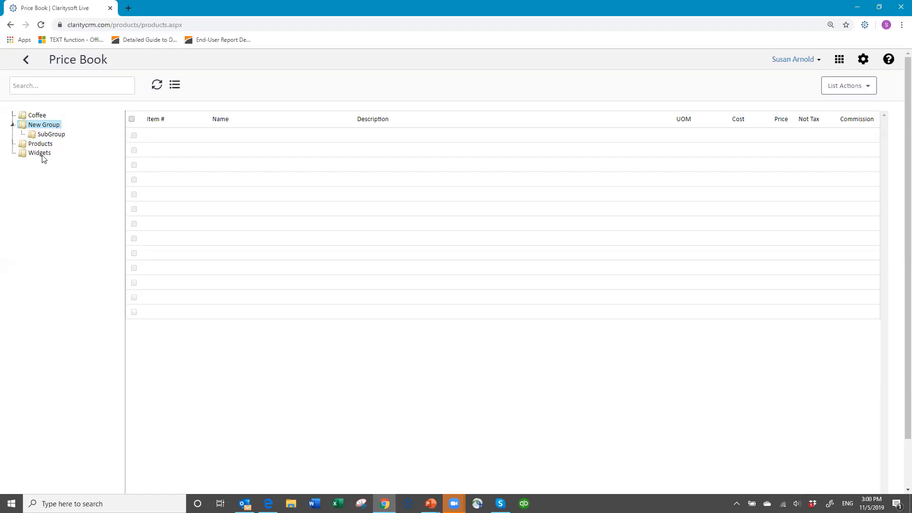
pyautogui.click(58, 136)
# Fill the new item form with Item # 1234, name 'New Item', unit Each and price 50.00
pyautogui.click(861, 88)
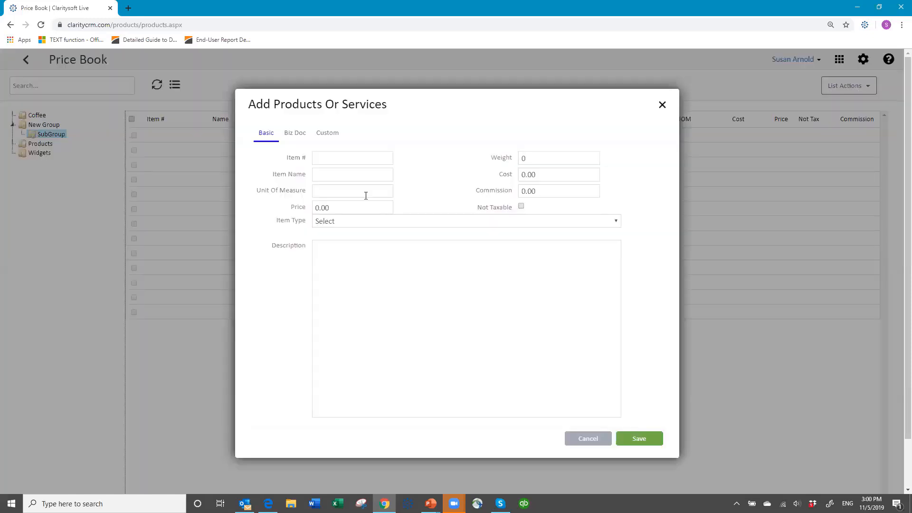
pyautogui.click(341, 157)
pyautogui.write('1234')
pyautogui.press('Tab')
pyautogui.write('New Item')
pyautogui.click(355, 188)
pyautogui.write('Each')
pyautogui.click(359, 201)
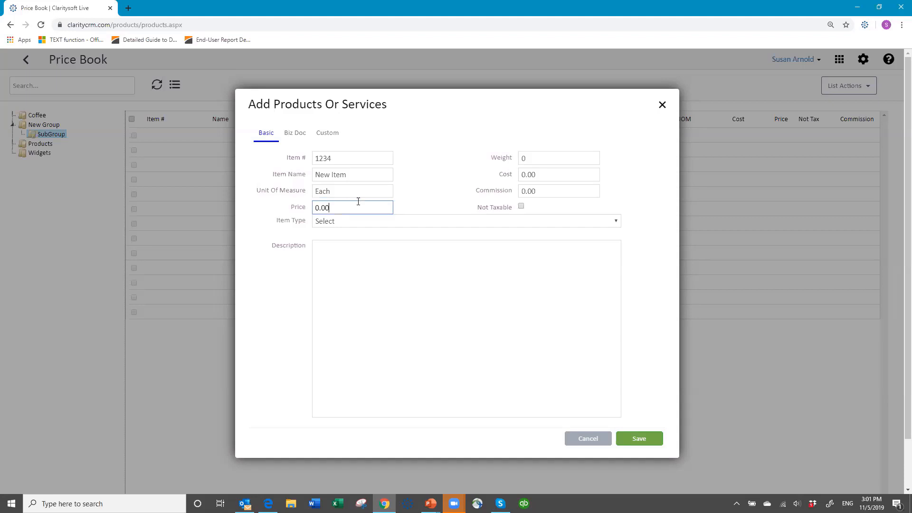
pyautogui.press('BackSpace')
pyautogui.press('BackSpace')
pyautogui.press('BackSpace')
pyautogui.press('BackSpace')
pyautogui.write('50.00')
pyautogui.press('Tab')
pyautogui.press('Tab')
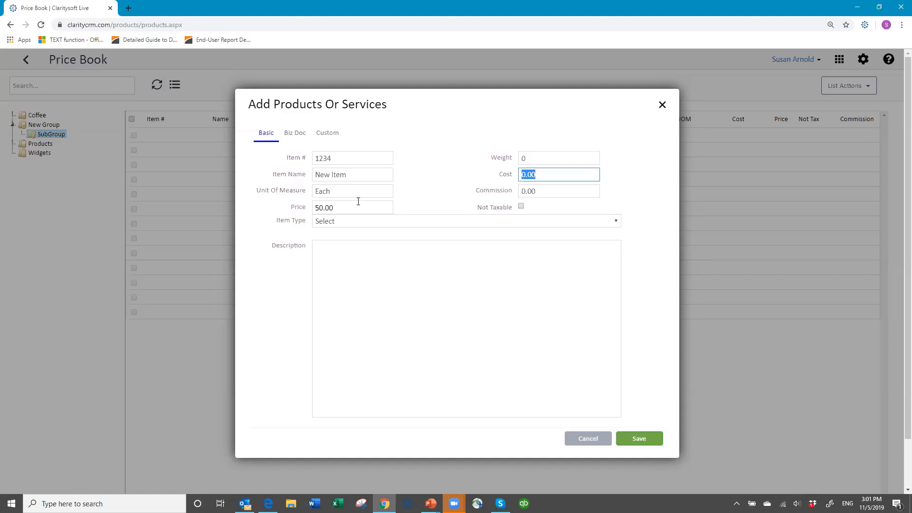
# Enter a cost of 20 and a placeholder description, then save New Item into SubGroup
pyautogui.write('20')
pyautogui.press('Tab')
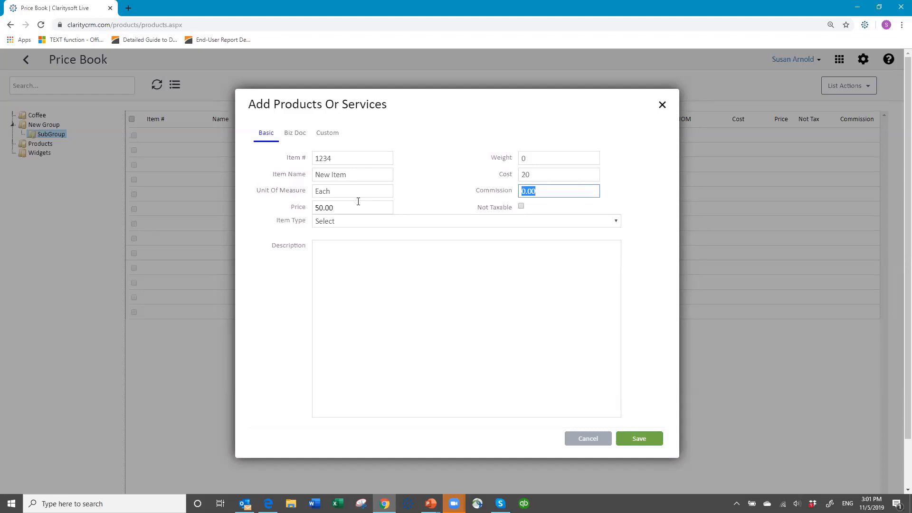
pyautogui.click(521, 206)
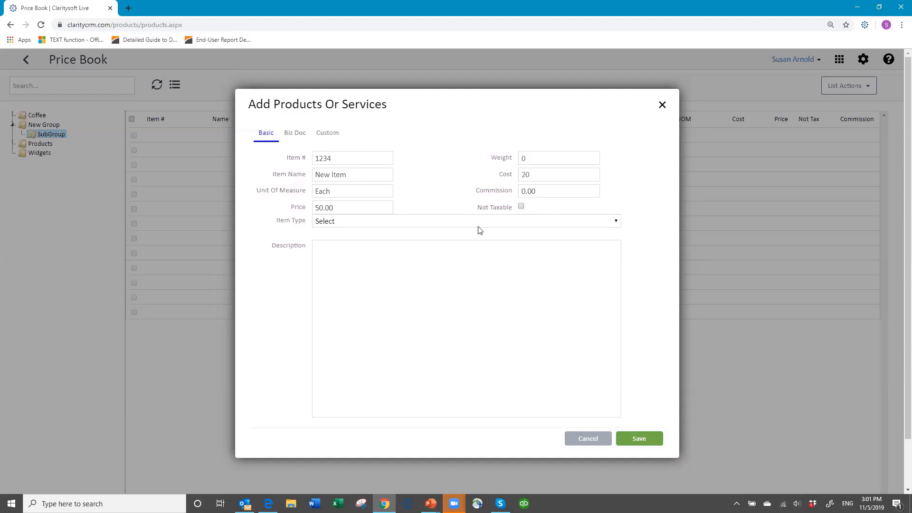
pyautogui.click(329, 250)
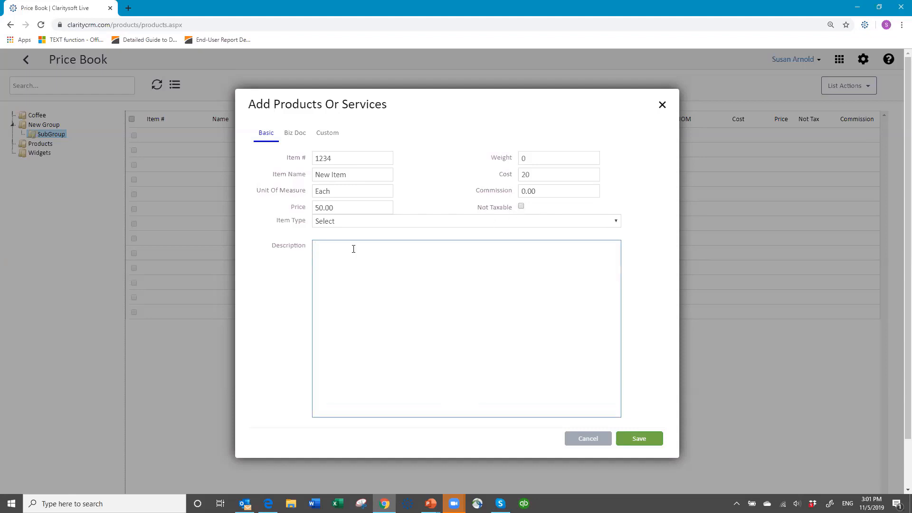
pyautogui.write('a dkadfjkasjkasjf kasjfas faaf jad fkdjf')
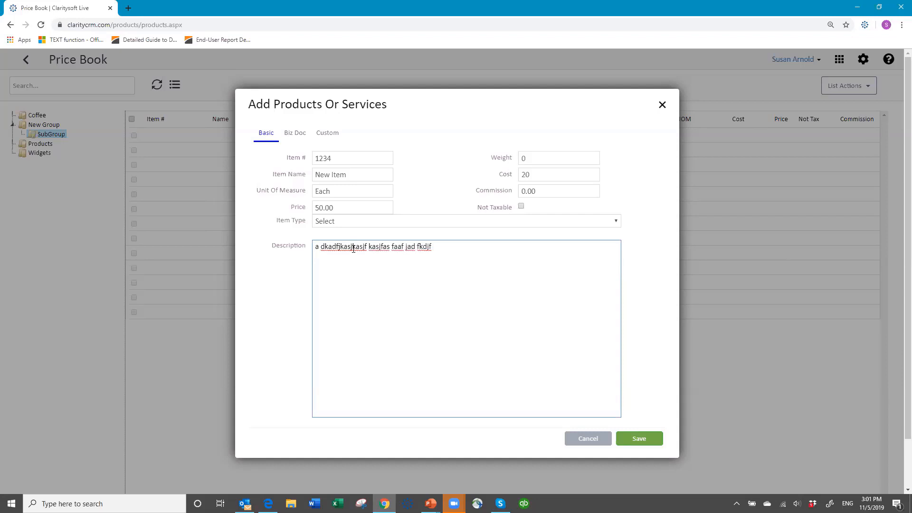
pyautogui.click(645, 438)
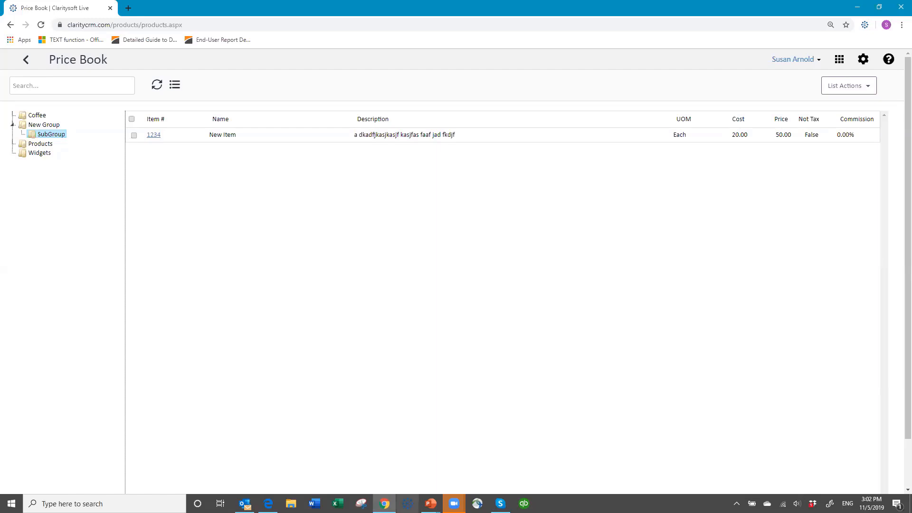
# Return to the PowerPoint slide show and advance to the 'Thank You for Attending!' slide
pyautogui.click(430, 503)
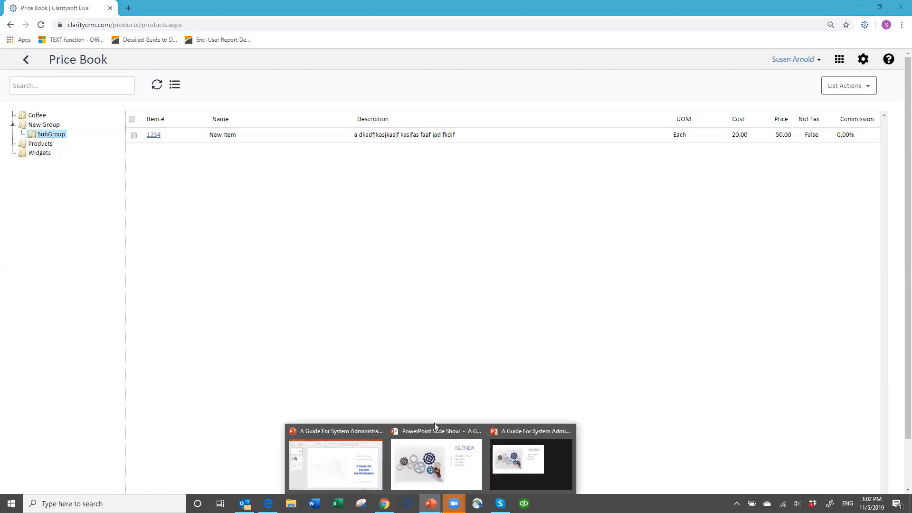
pyautogui.click(435, 458)
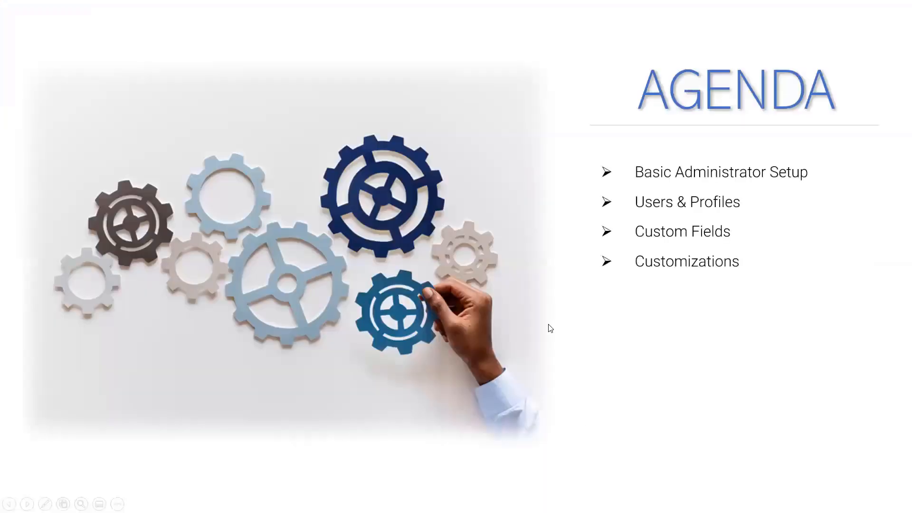
pyautogui.click(549, 324)
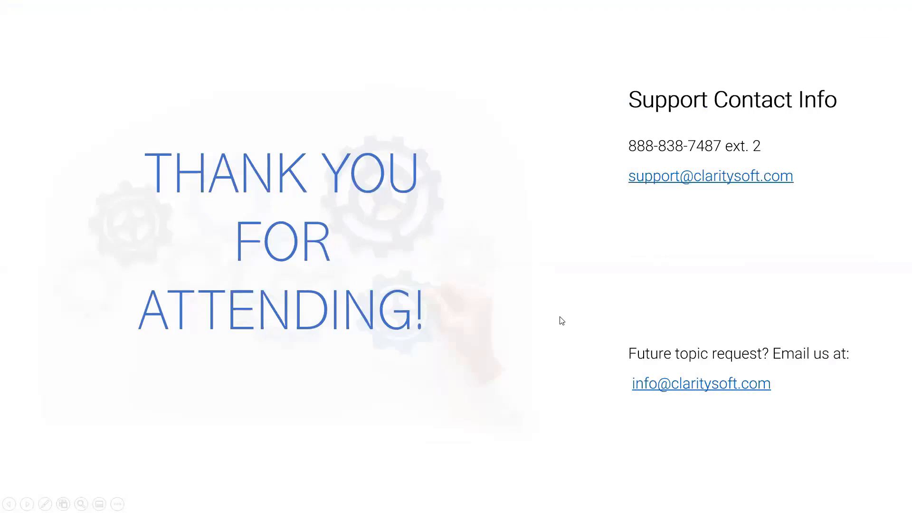